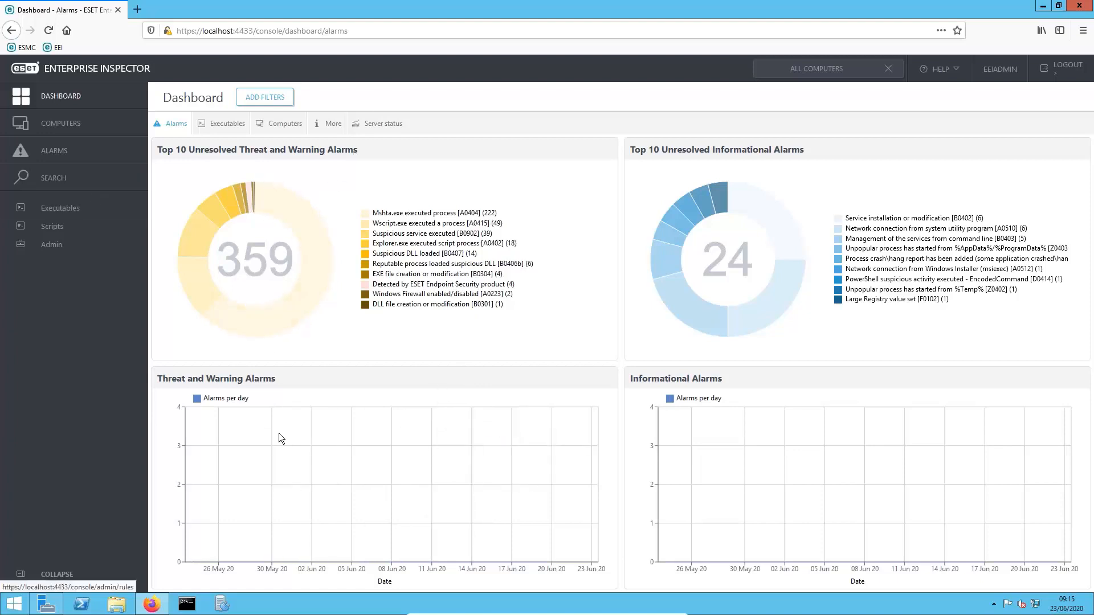
# - Look through the dashboard's Executables, Computers, More and Server status views, and return to the alarms overview
pyautogui.click(219, 129)
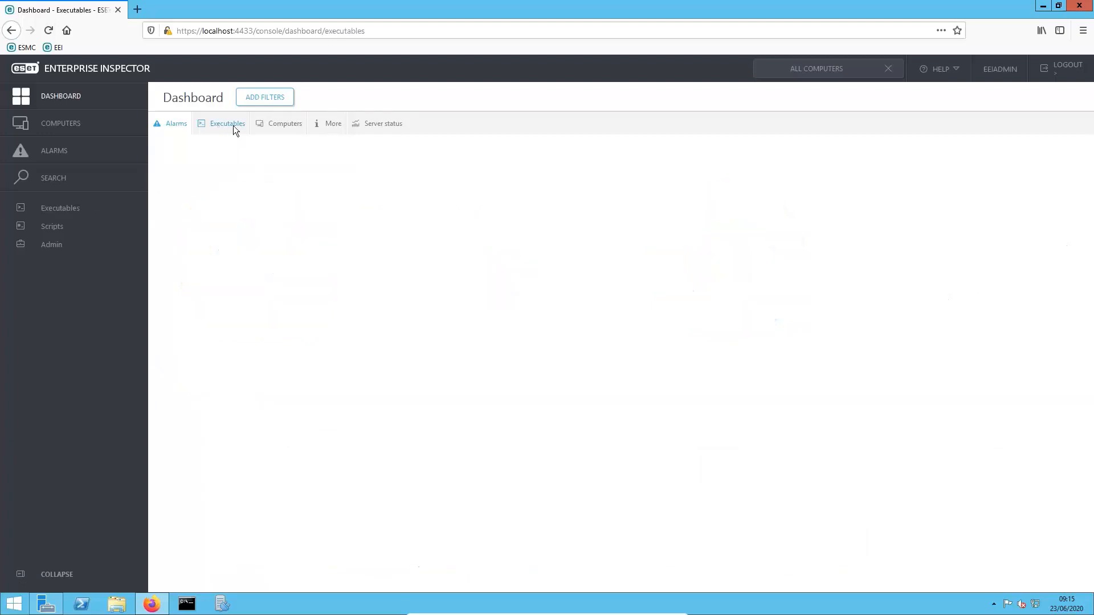
pyautogui.click(278, 125)
pyautogui.click(329, 124)
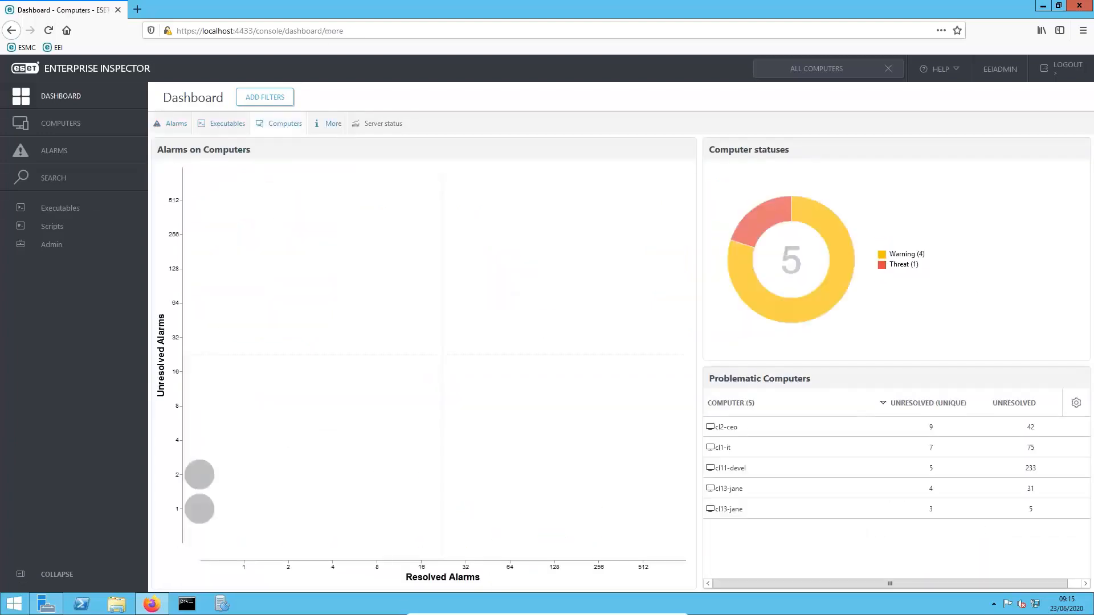
pyautogui.click(365, 127)
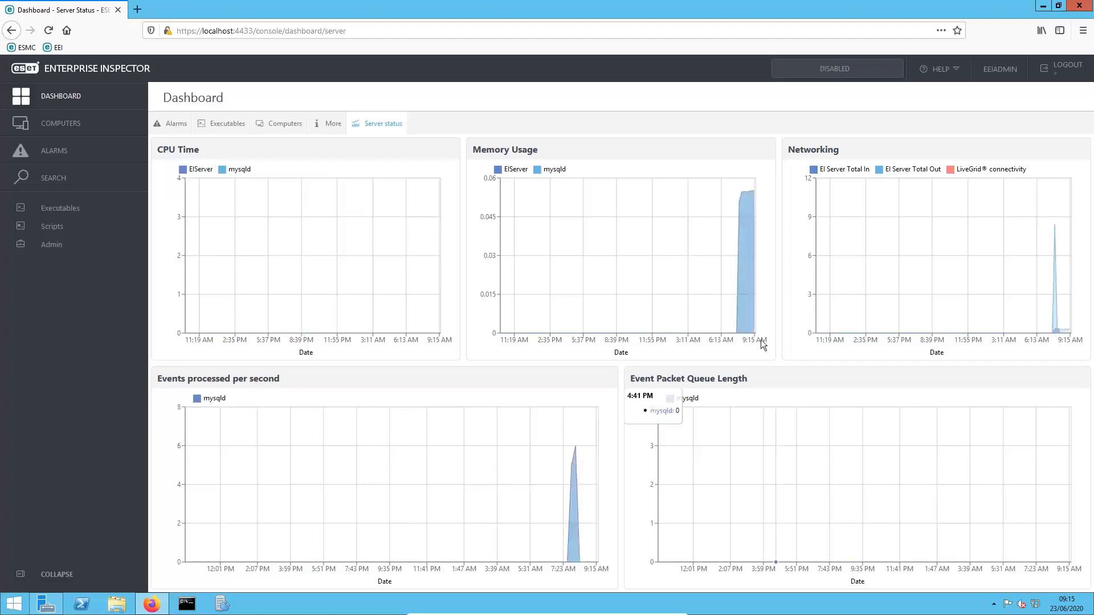
pyautogui.click(80, 106)
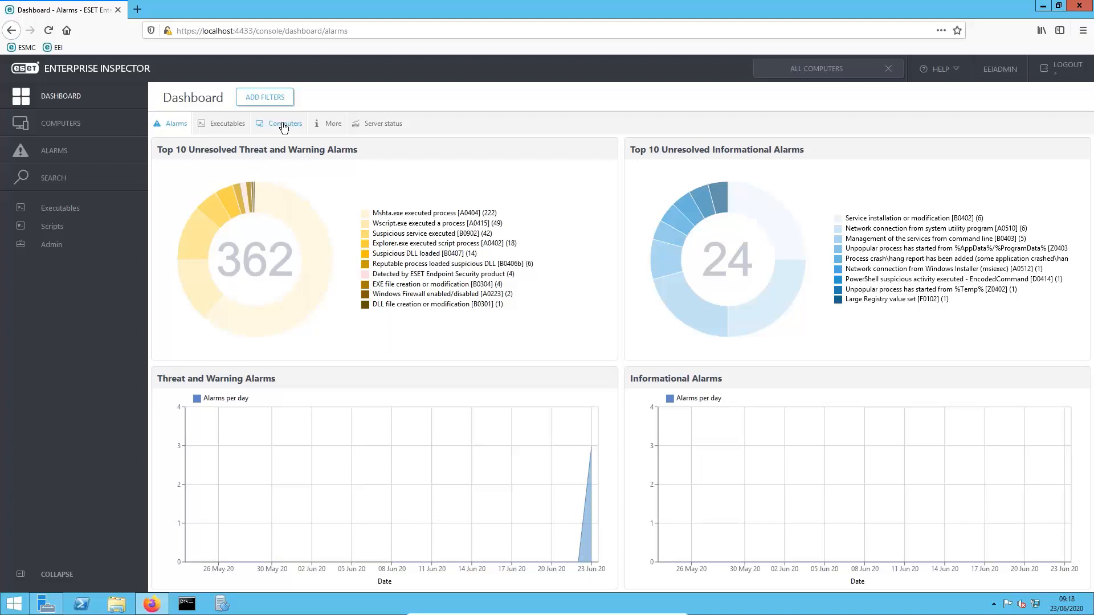
# - Sort the dashboard's problematic computers by unresolved alarms, and open the computer details of cl11-devel from the computers list
pyautogui.click(283, 126)
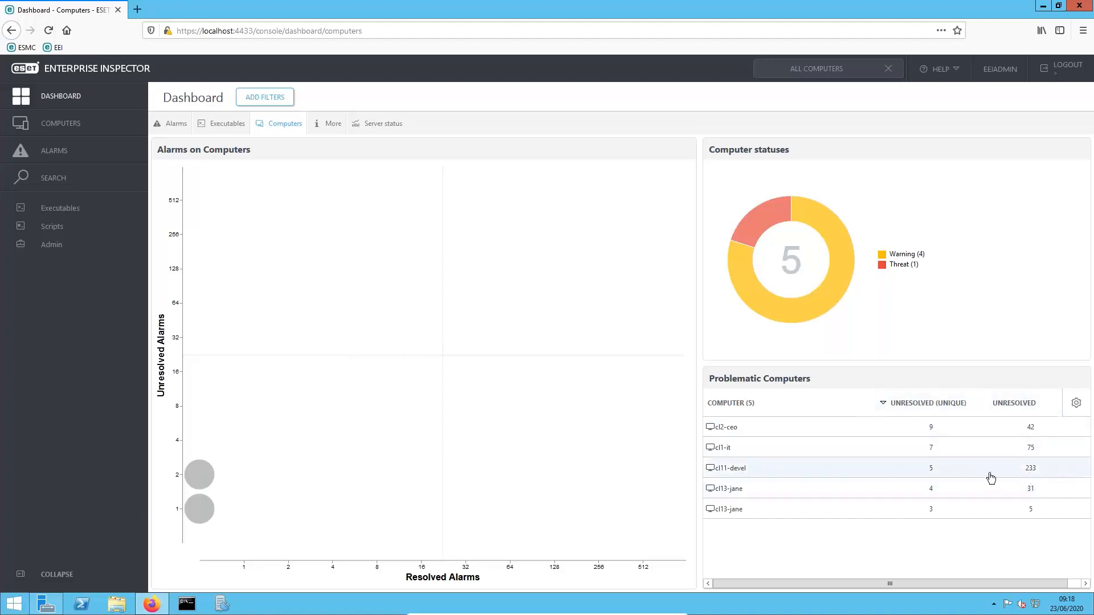
pyautogui.click(1020, 403)
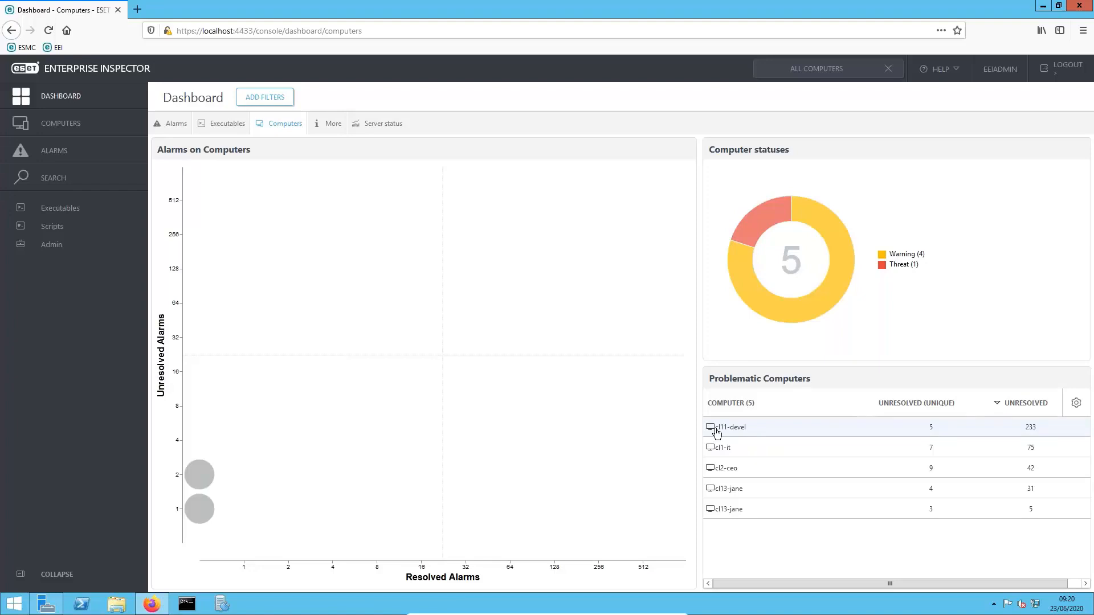
pyautogui.click(83, 127)
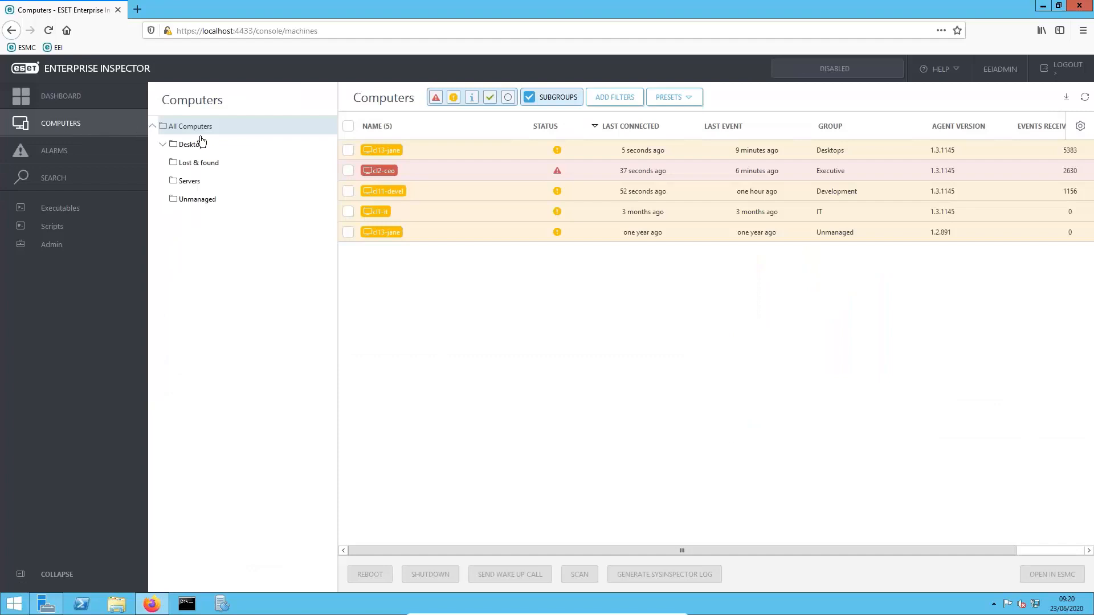
pyautogui.click(387, 199)
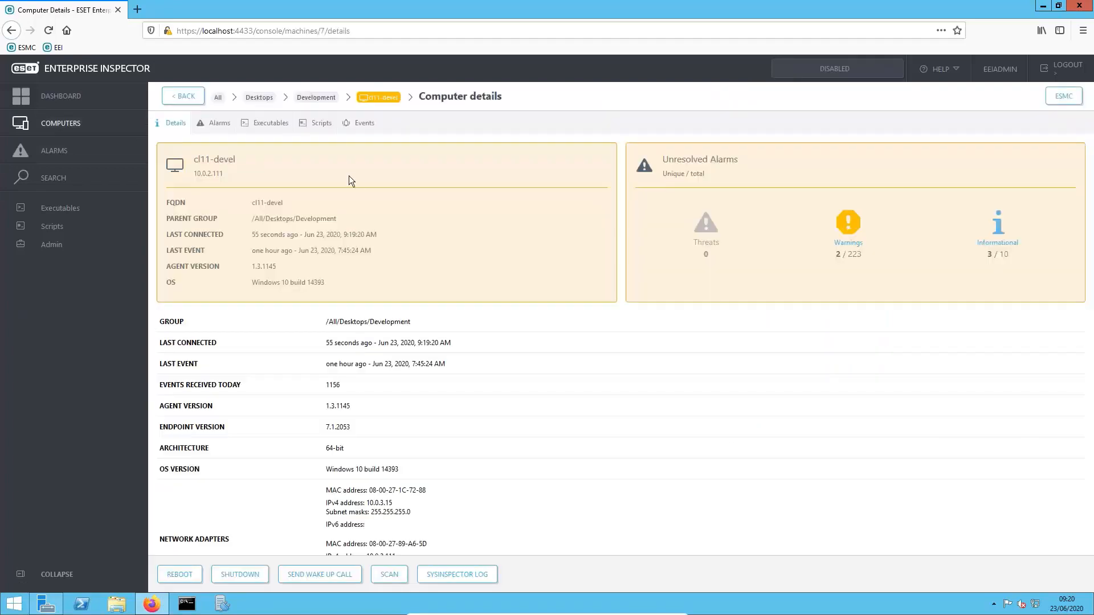
pyautogui.click(216, 126)
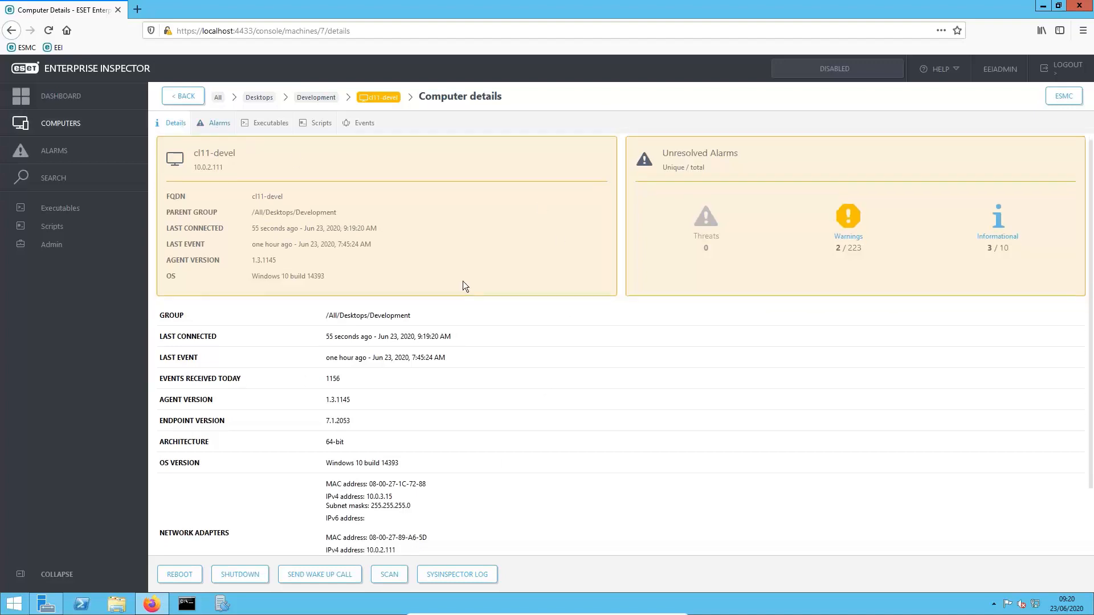
pyautogui.scroll(-2, 461, 285)
pyautogui.scroll(2, 435, 292)
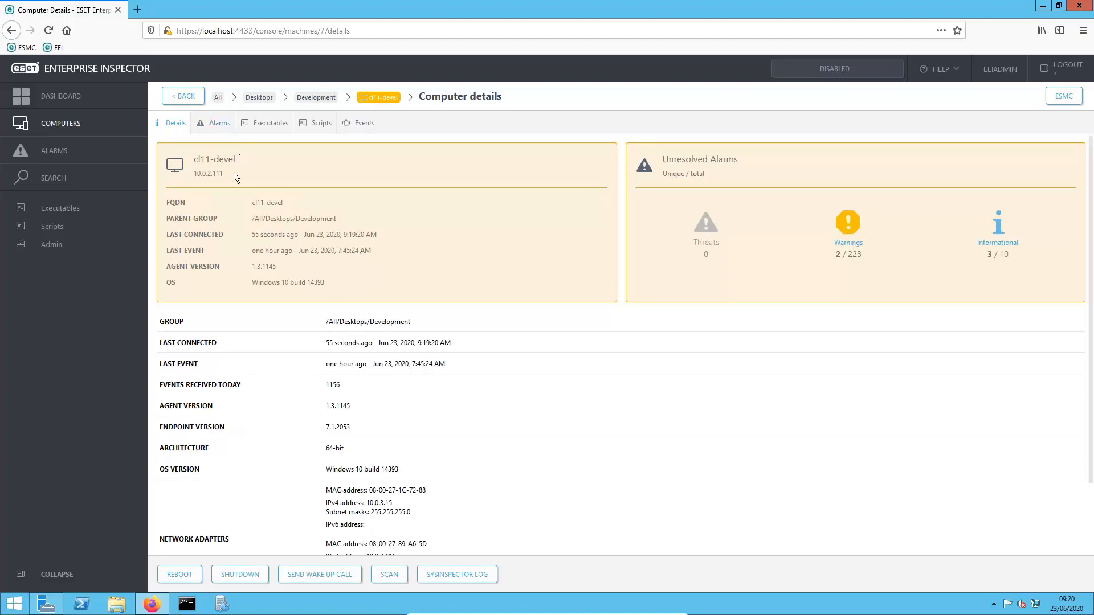
# - Open the alarms list of cl11-devel and examine the recurring rule alarms
pyautogui.click(219, 127)
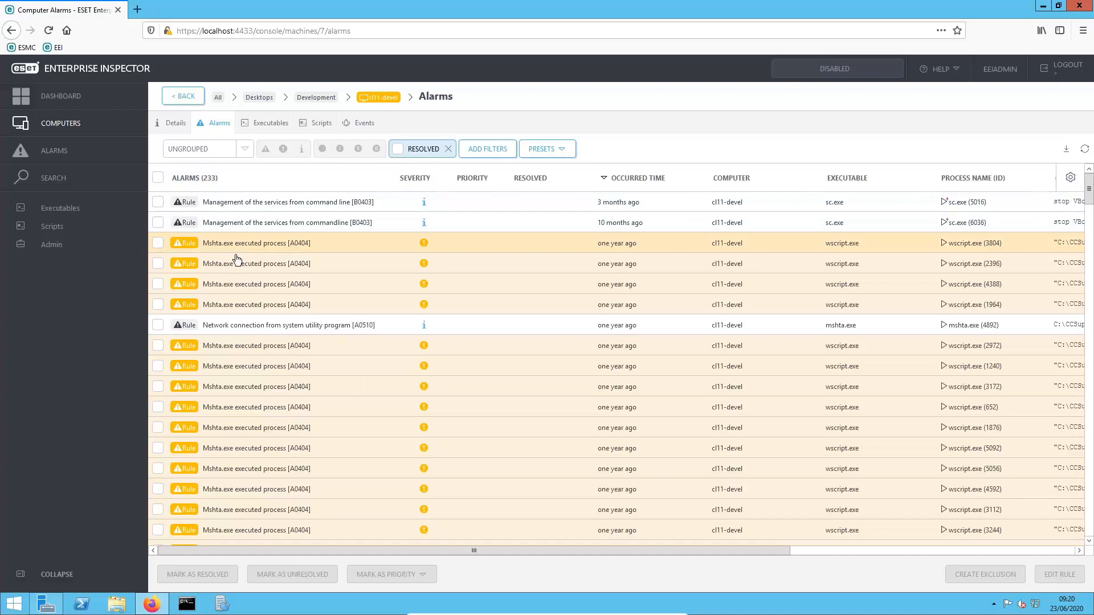
pyautogui.scroll(-10, 237, 260)
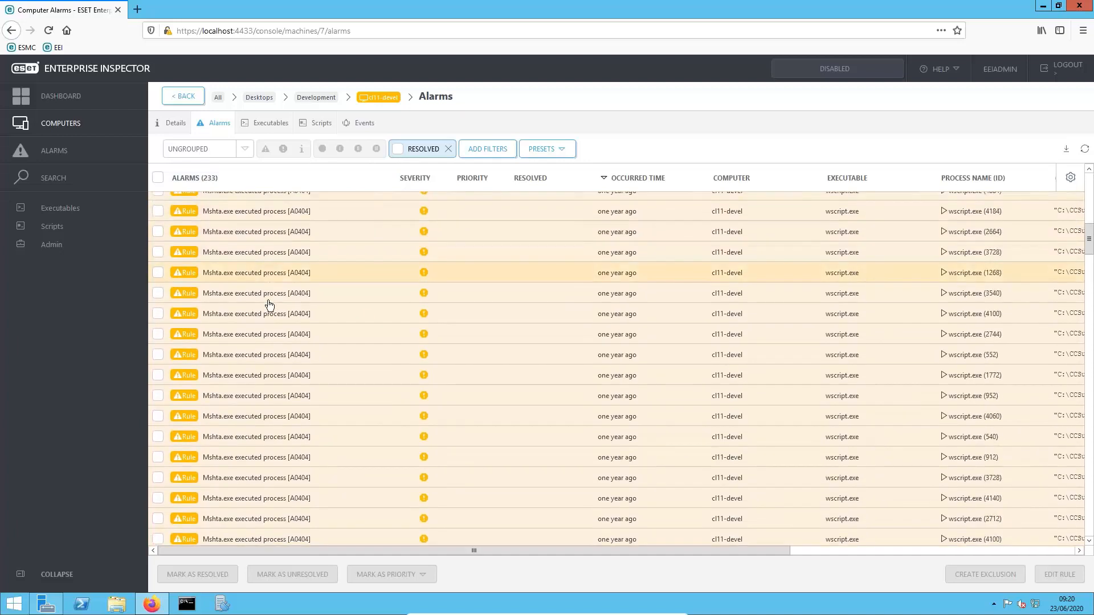
pyautogui.scroll(-3, 256, 465)
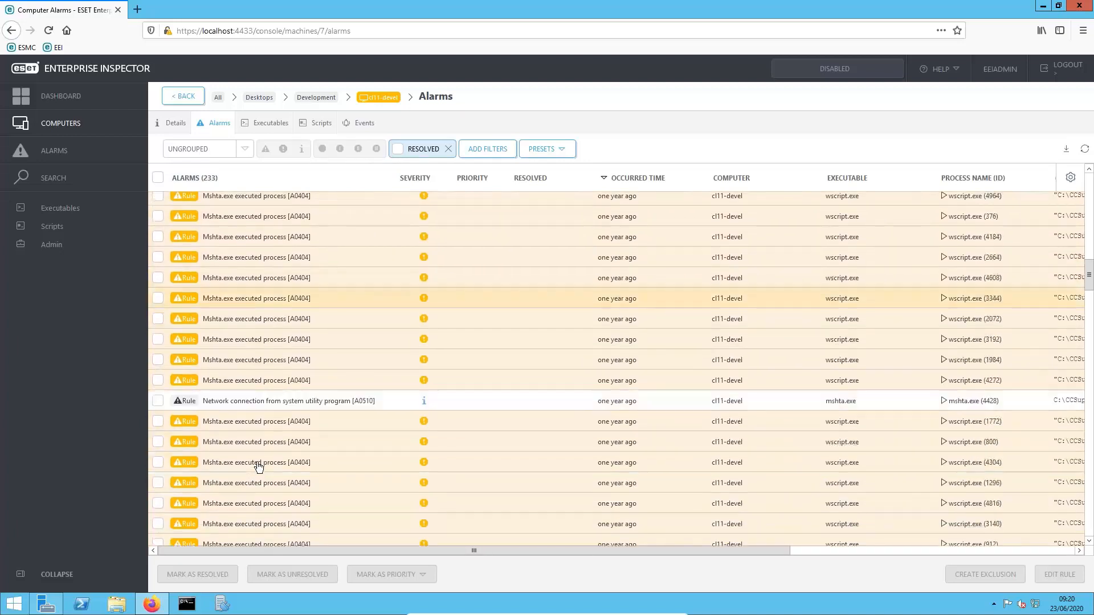
pyautogui.scroll(-3, 258, 466)
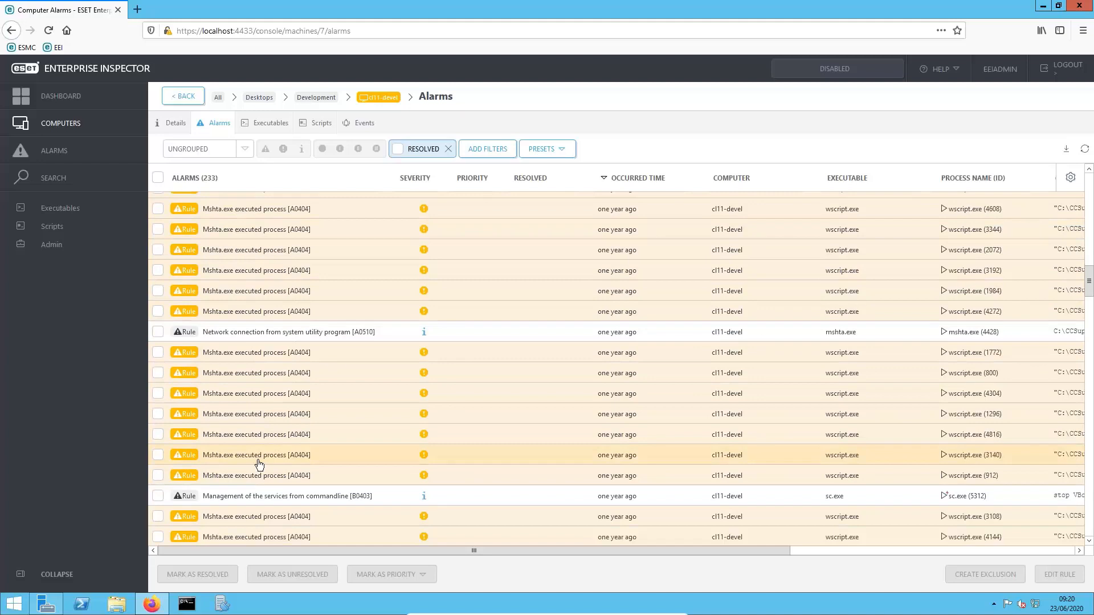
pyautogui.scroll(5, 337, 393)
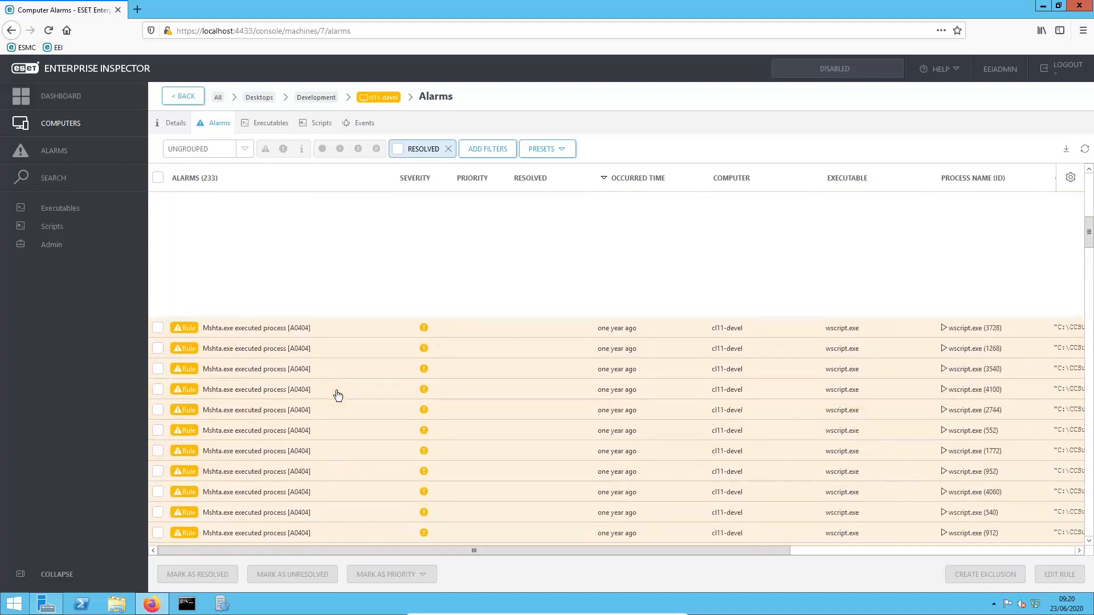
pyautogui.scroll(3, 338, 393)
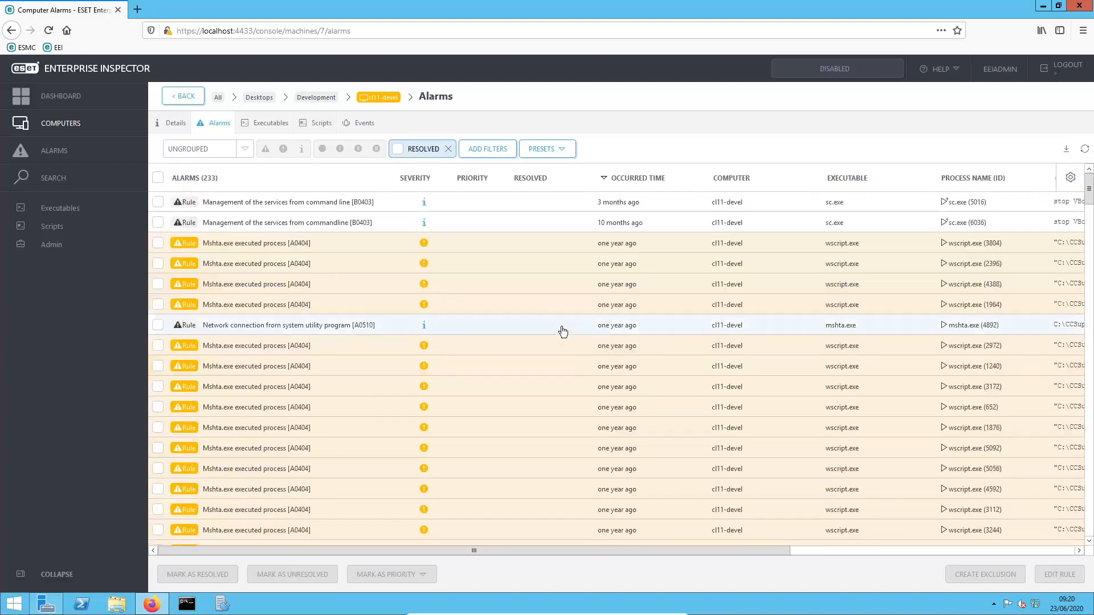
# - Group the cl11-devel alarms by Uniqueness and expand the Mshta.exe executed process [A0404] group
pyautogui.click(250, 151)
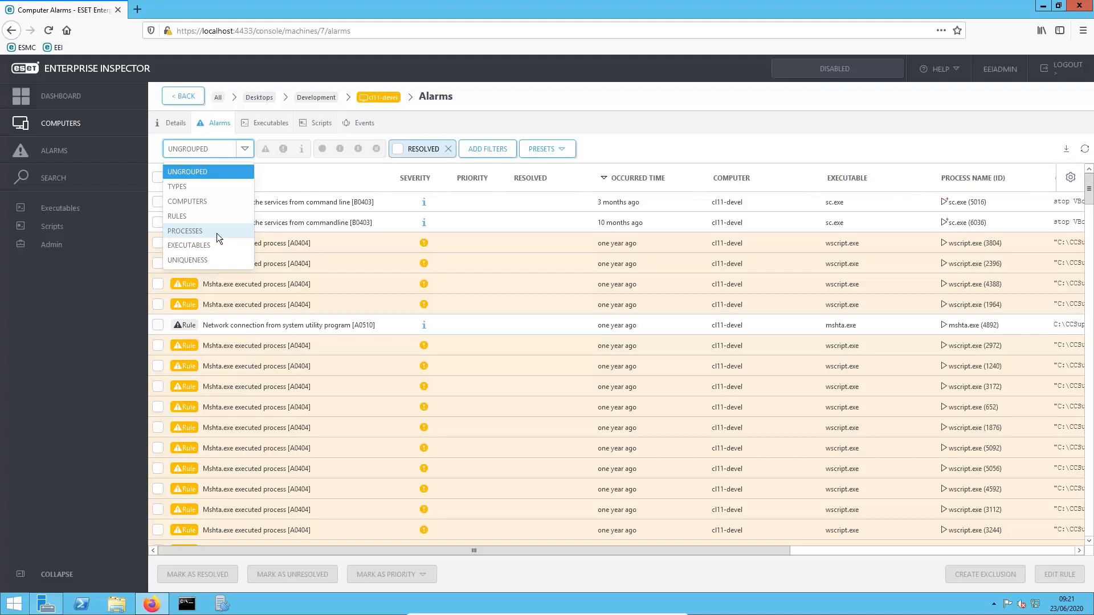
pyautogui.click(190, 262)
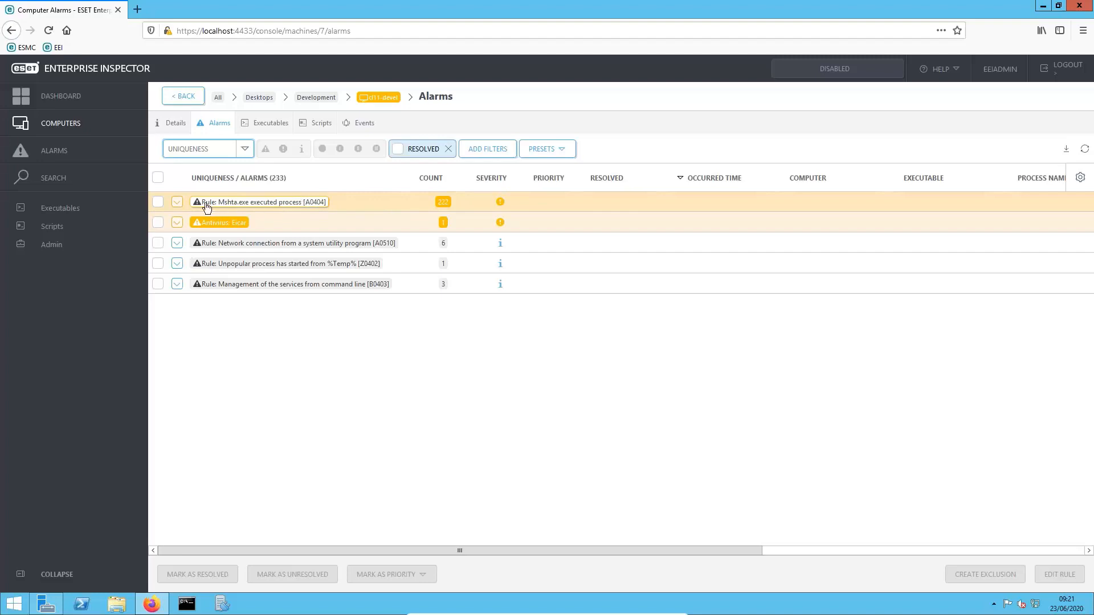
pyautogui.click(177, 203)
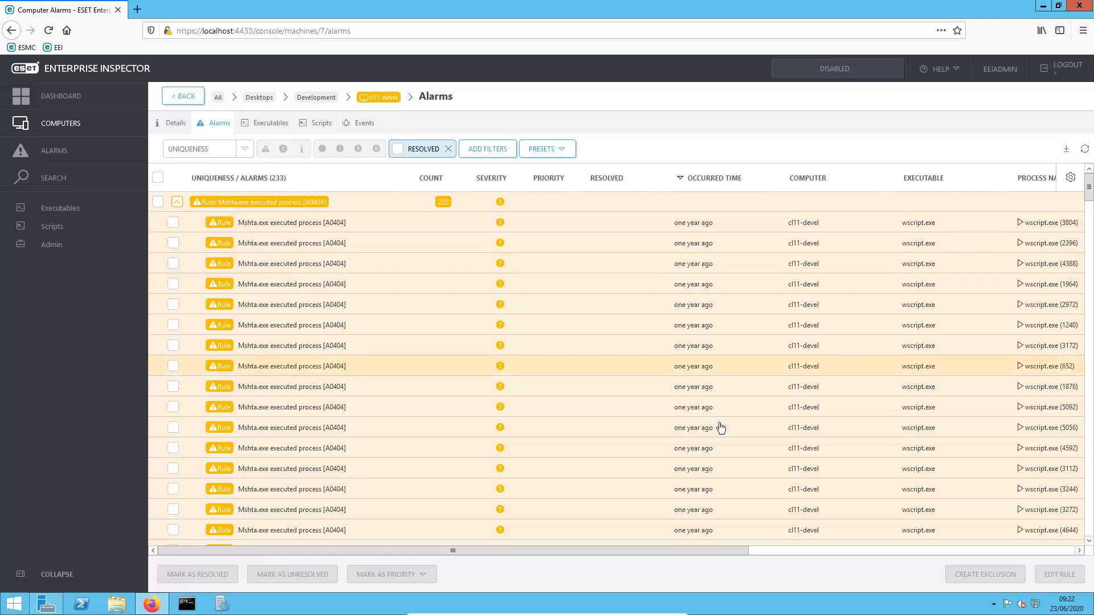
# - Show the alarms' occurred times as absolute times and expand the Mshta.exe executed process [A0404] group again
pyautogui.rightClick(725, 226)
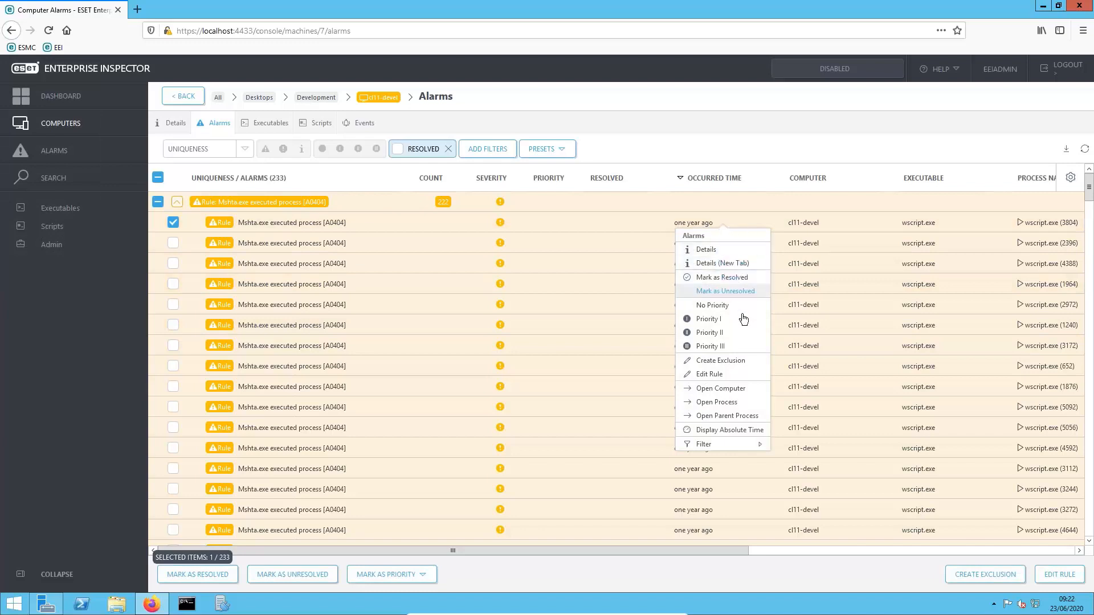
pyautogui.click(749, 432)
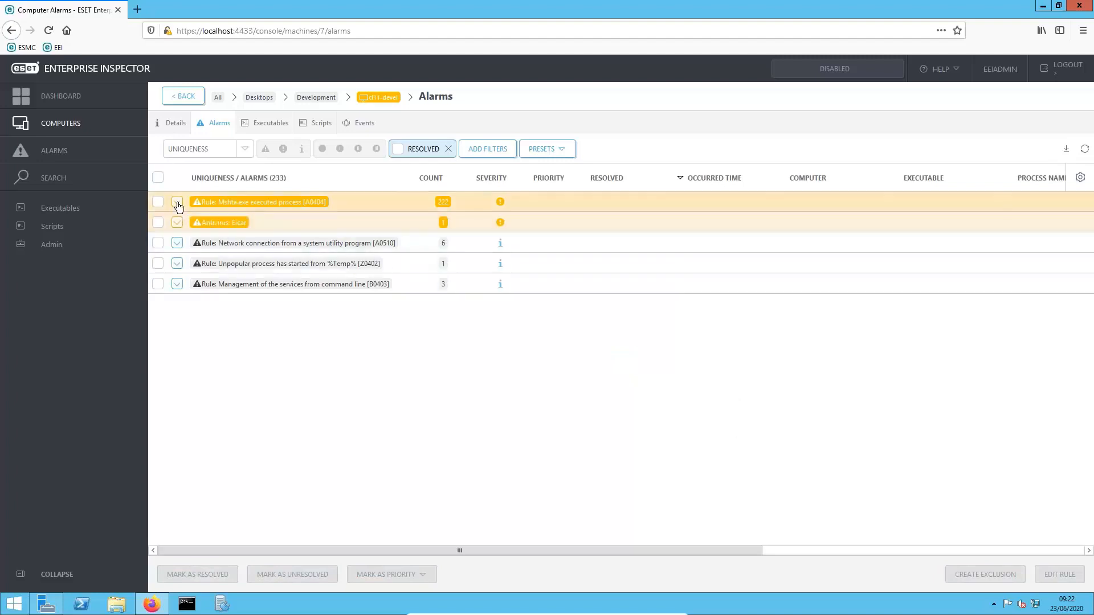
pyautogui.click(177, 203)
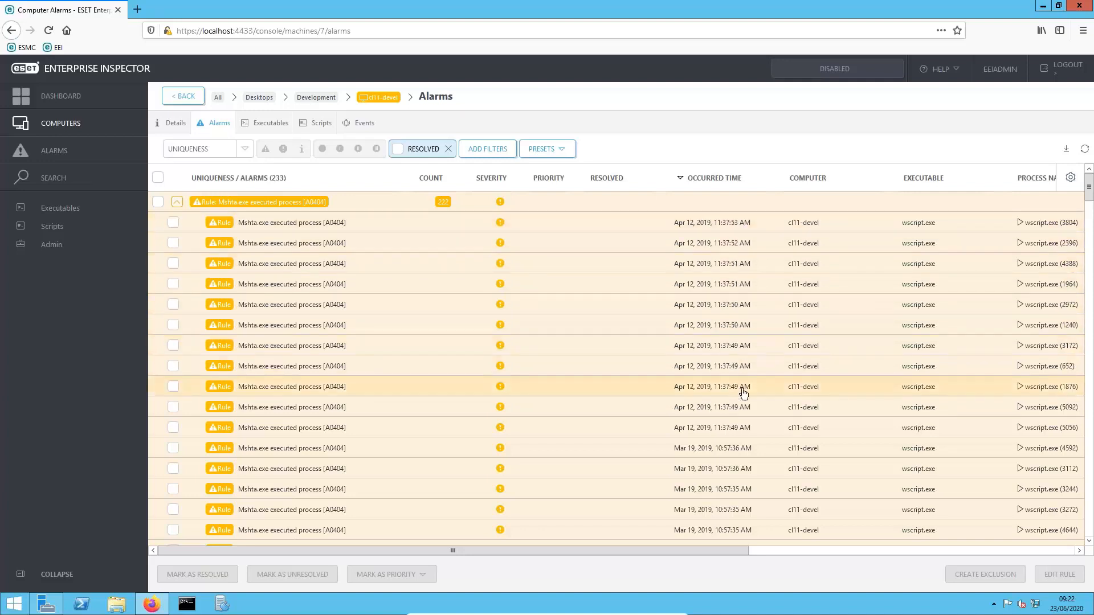
# - Widen the Command Line column to show the full commands, and review them for the Mshta.exe alarms
pyautogui.scroll(-3, 738, 473)
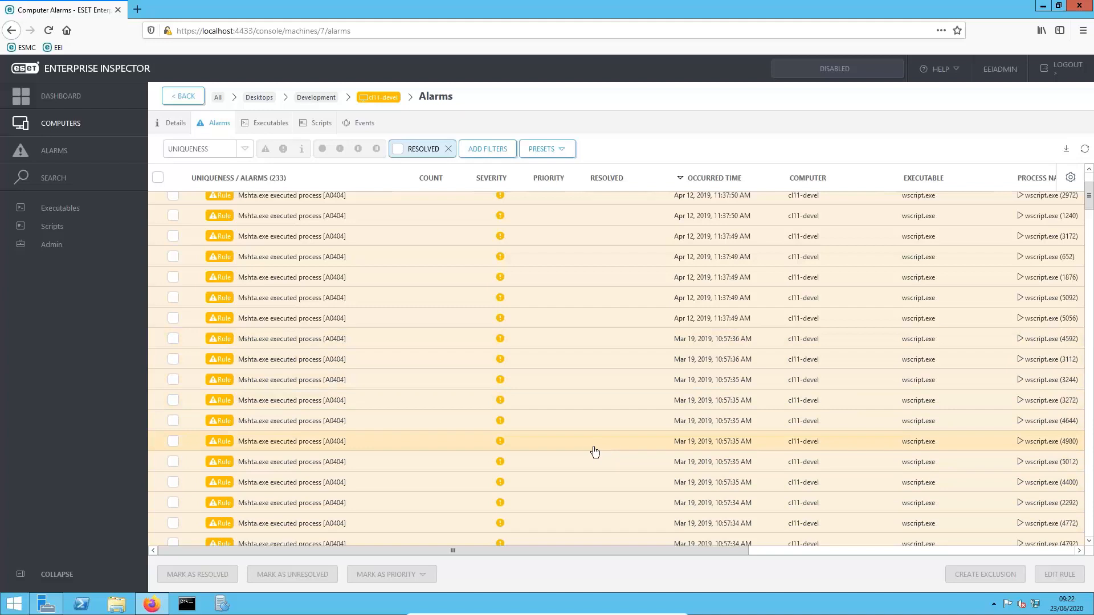
pyautogui.scroll(3, 579, 402)
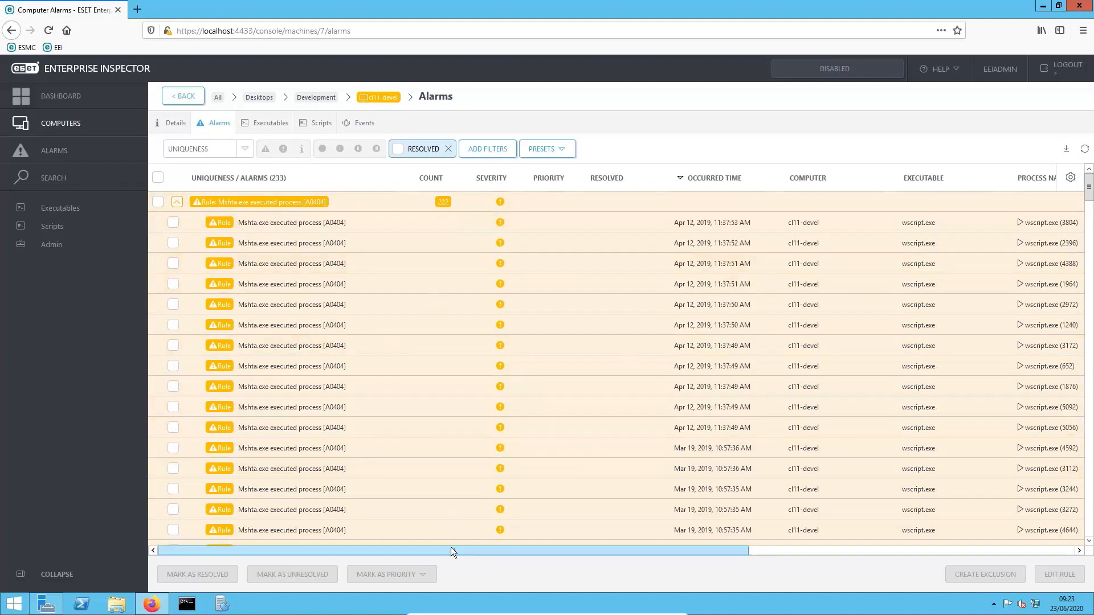
pyautogui.moveTo(449, 551); pyautogui.dragTo(808, 551)
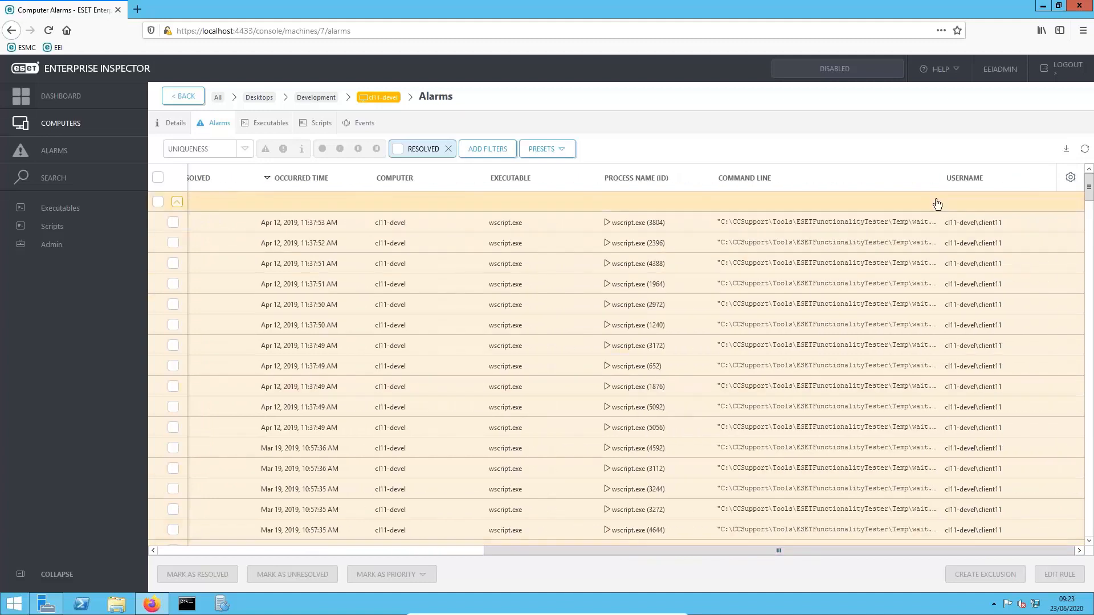
pyautogui.click(1070, 178)
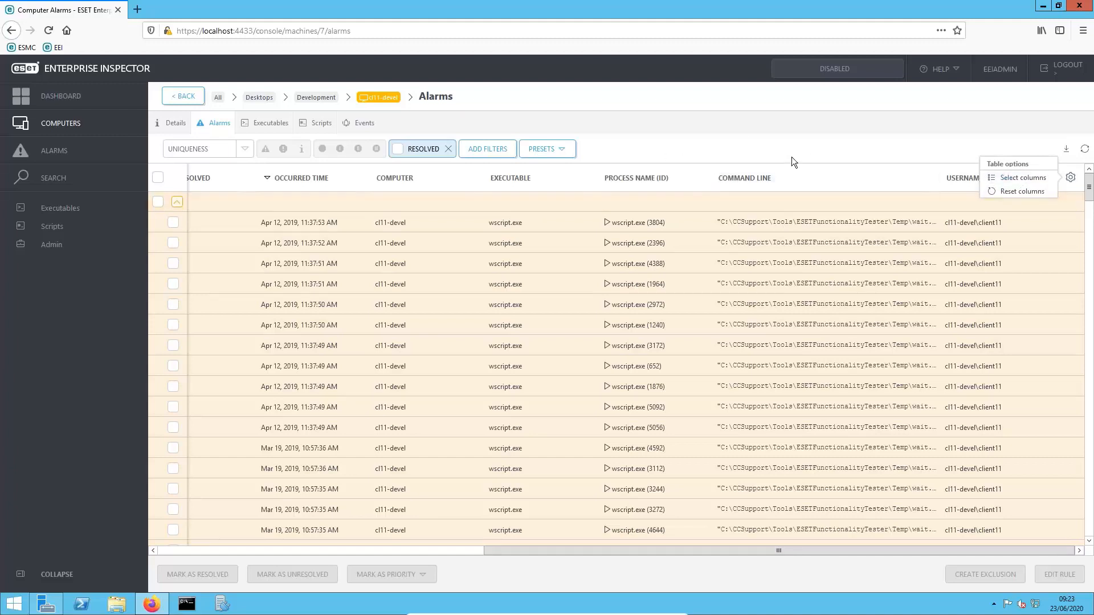
pyautogui.click(813, 139)
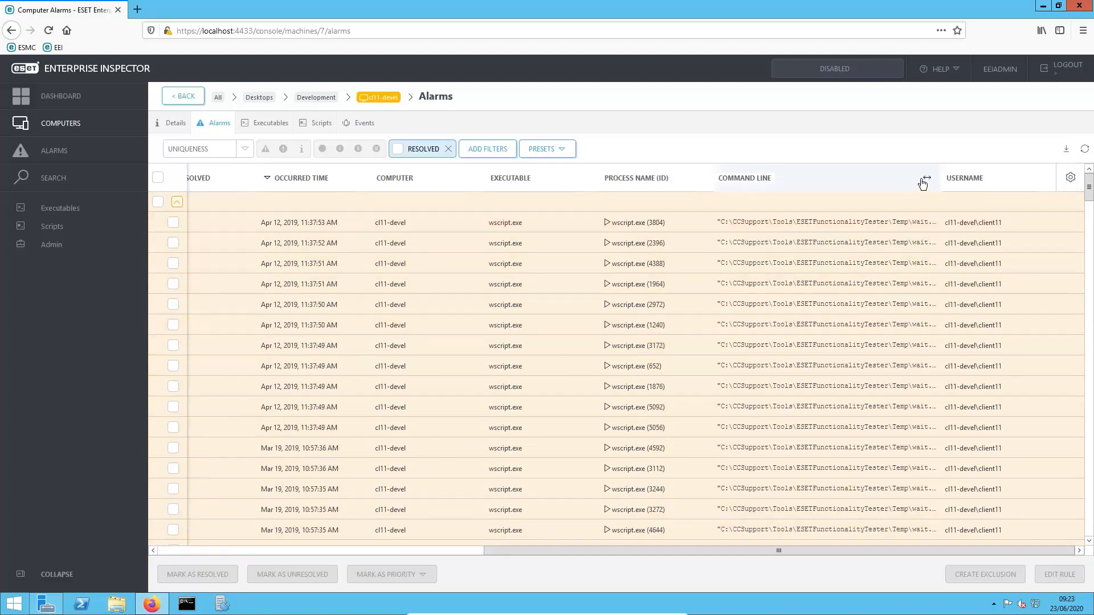
pyautogui.doubleClick(980, 176)
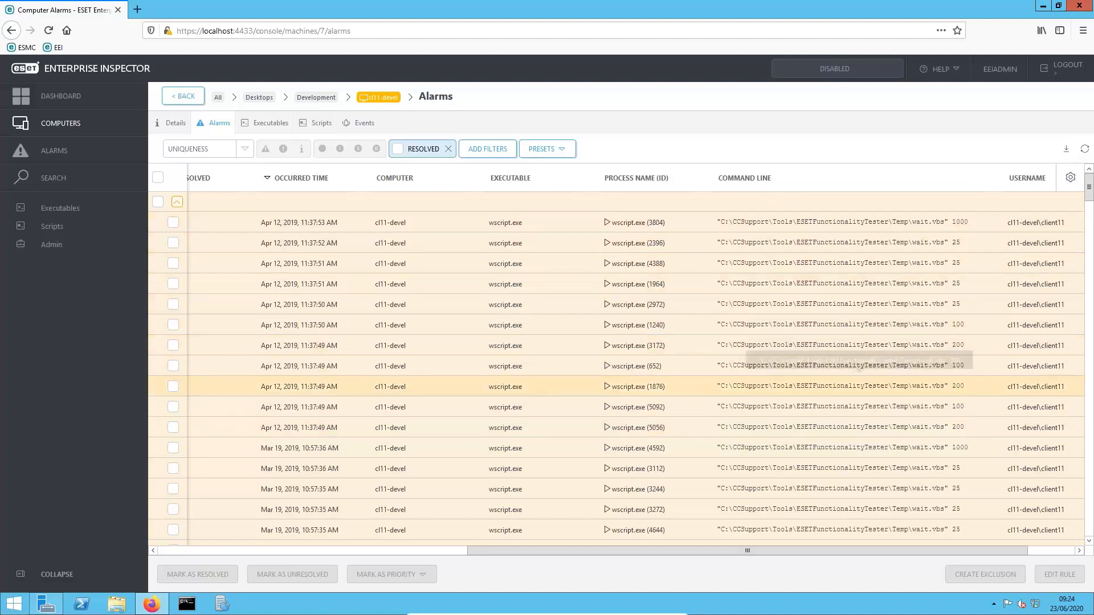
pyautogui.scroll(-4, 961, 466)
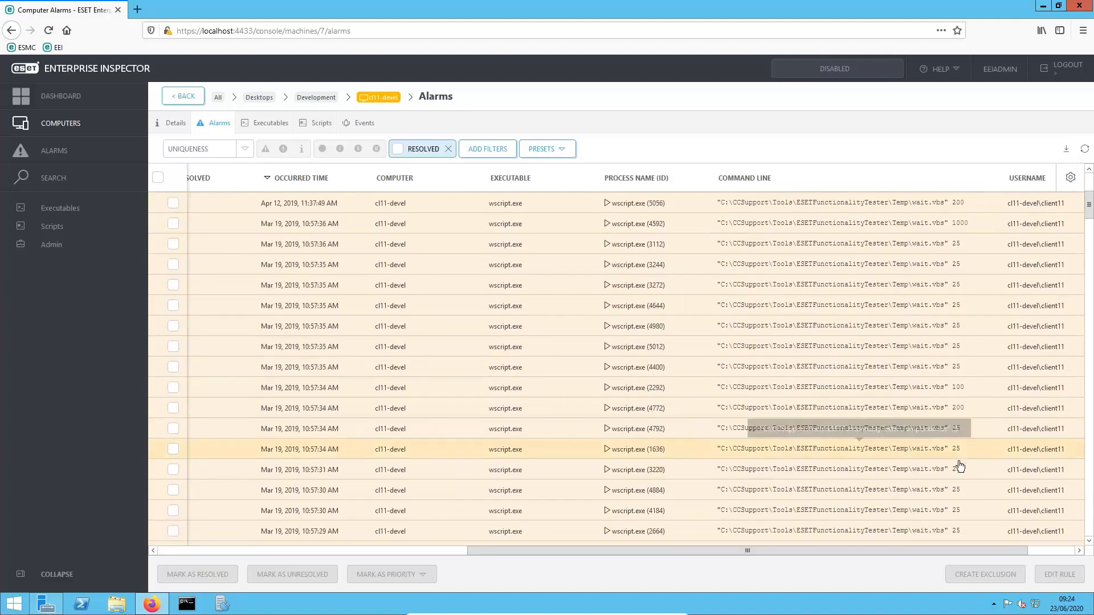
pyautogui.scroll(-4, 959, 467)
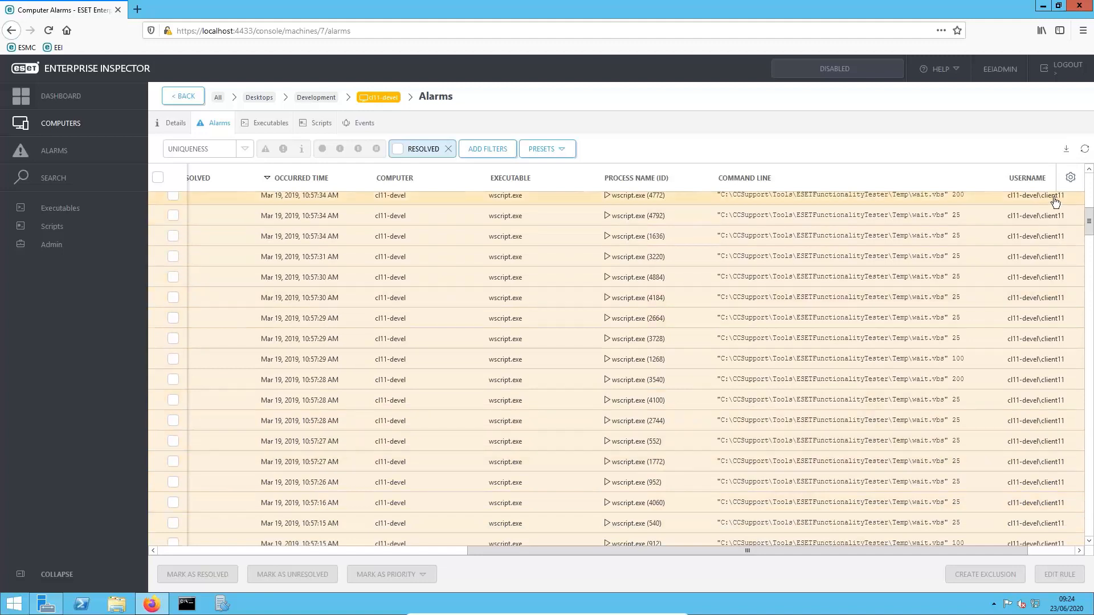
pyautogui.moveTo(997, 549); pyautogui.dragTo(622, 562)
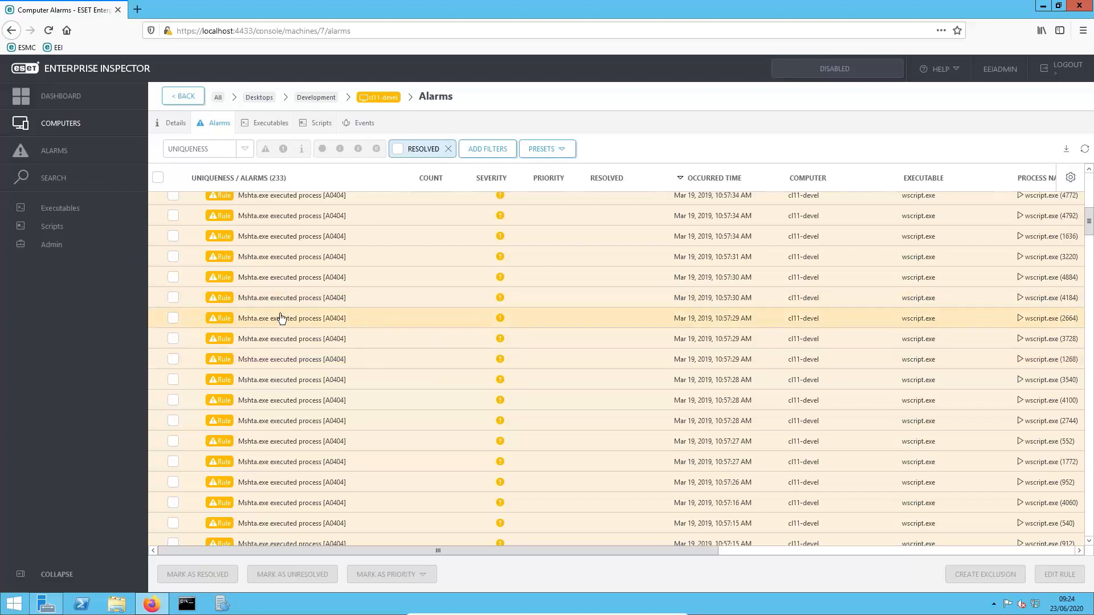
# - Open the Mshta.exe alarm of Mar 19, 2019, 10:57:30 AM and its parent process mshta.exe (4428), widening the process tree in each
pyautogui.click(222, 299)
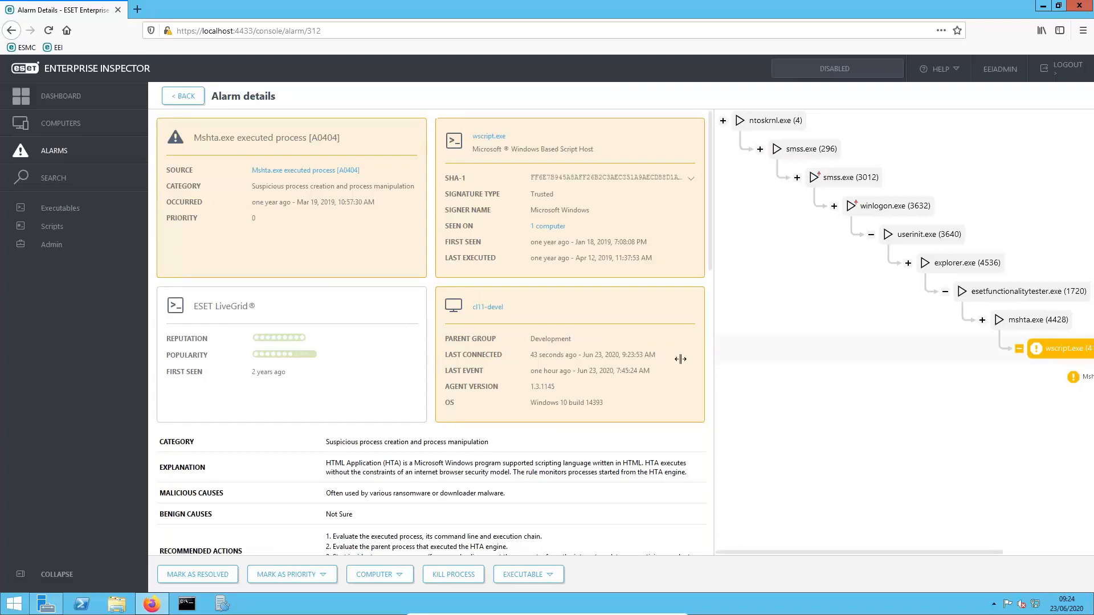
pyautogui.moveTo(716, 362); pyautogui.dragTo(618, 361)
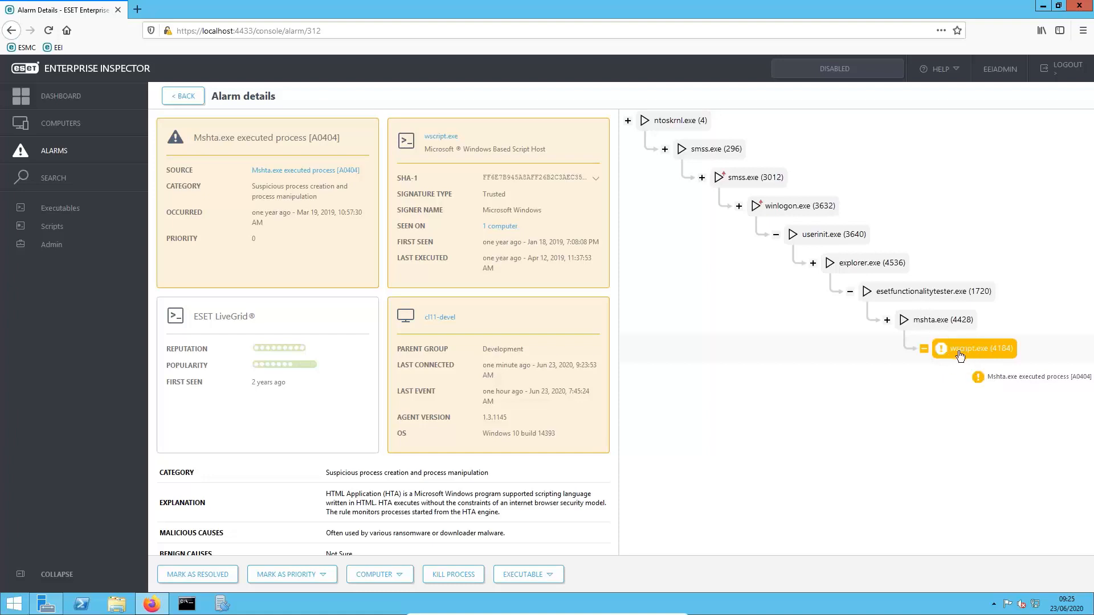
pyautogui.click(930, 322)
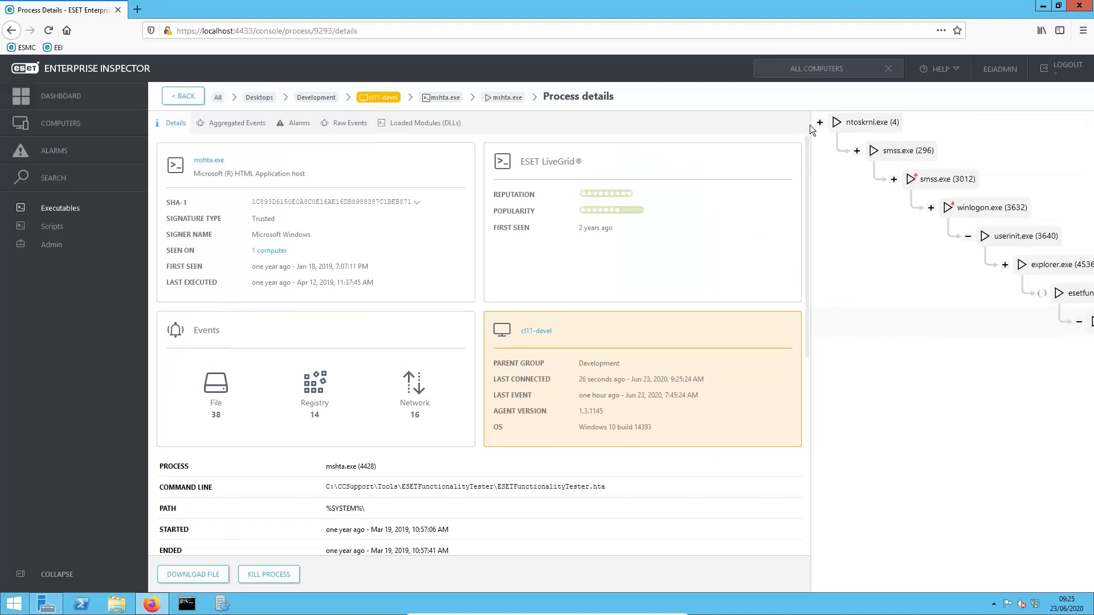
pyautogui.moveTo(811, 127); pyautogui.dragTo(532, 154)
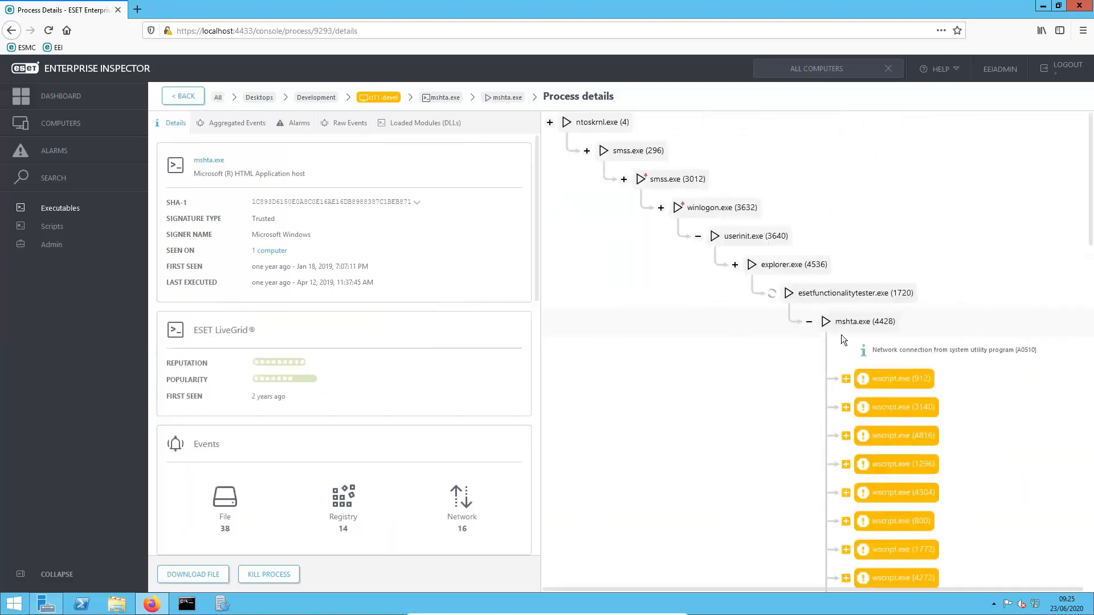
# - Examine the wscript.exe child processes under mshta.exe (4428) in the process tree, expanding wscript.exe (1636) to check its alarm
pyautogui.scroll(-1, 842, 331)
pyautogui.scroll(4, 861, 182)
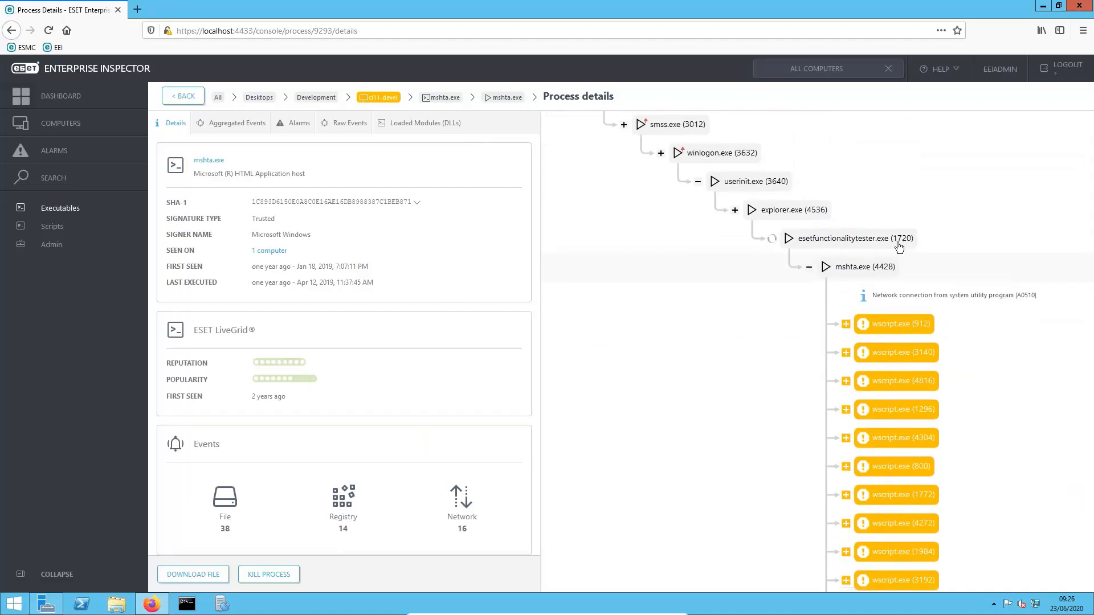
pyautogui.scroll(-4, 883, 300)
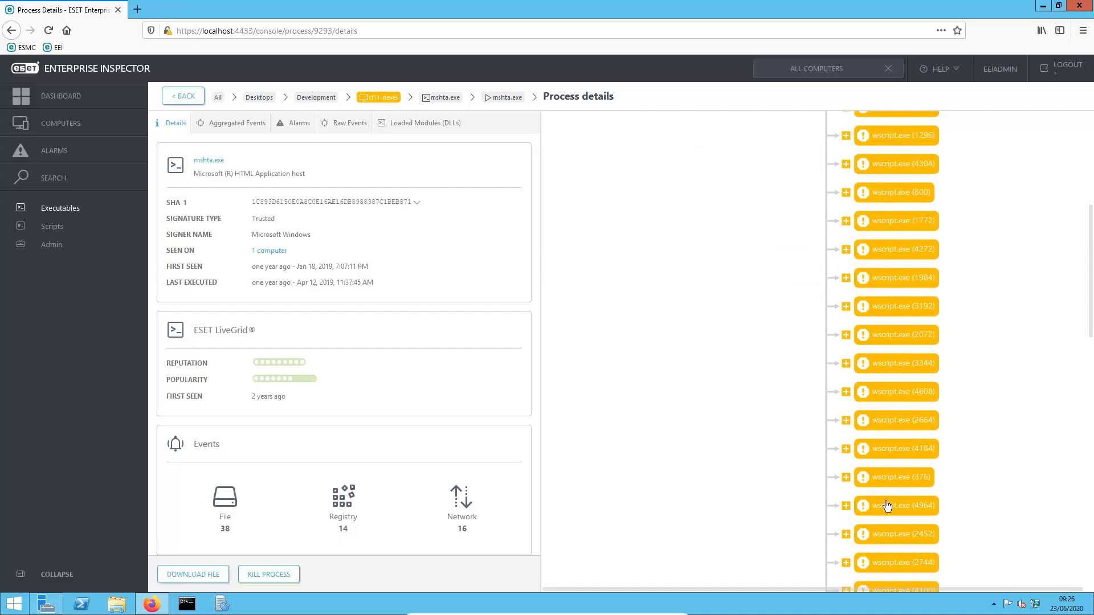
pyautogui.scroll(-4, 885, 499)
pyautogui.scroll(-1, 892, 502)
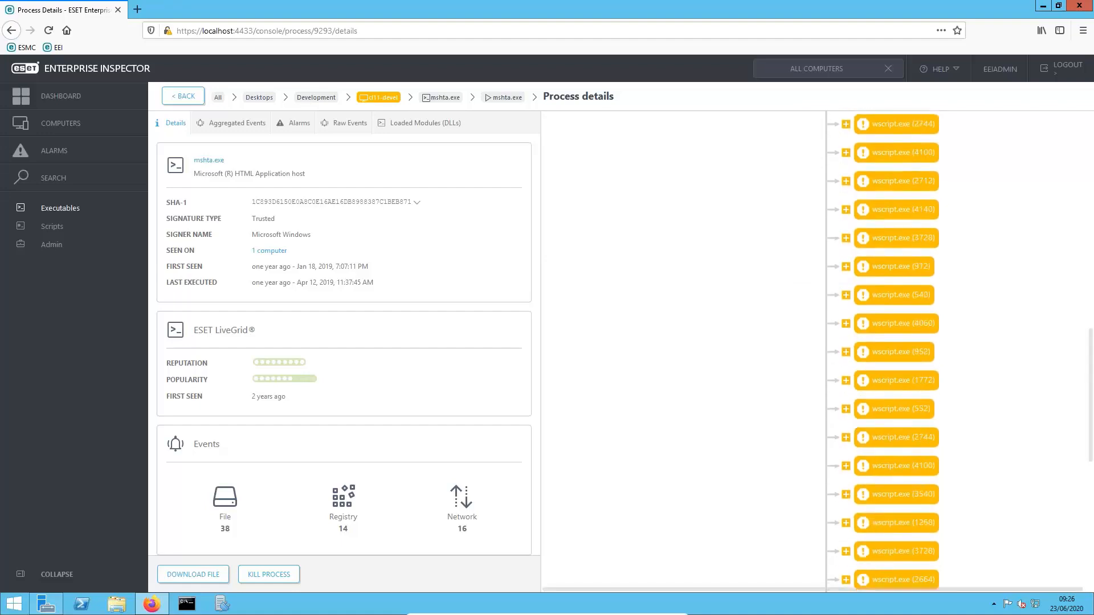
pyautogui.scroll(-3, 866, 538)
pyautogui.click(846, 422)
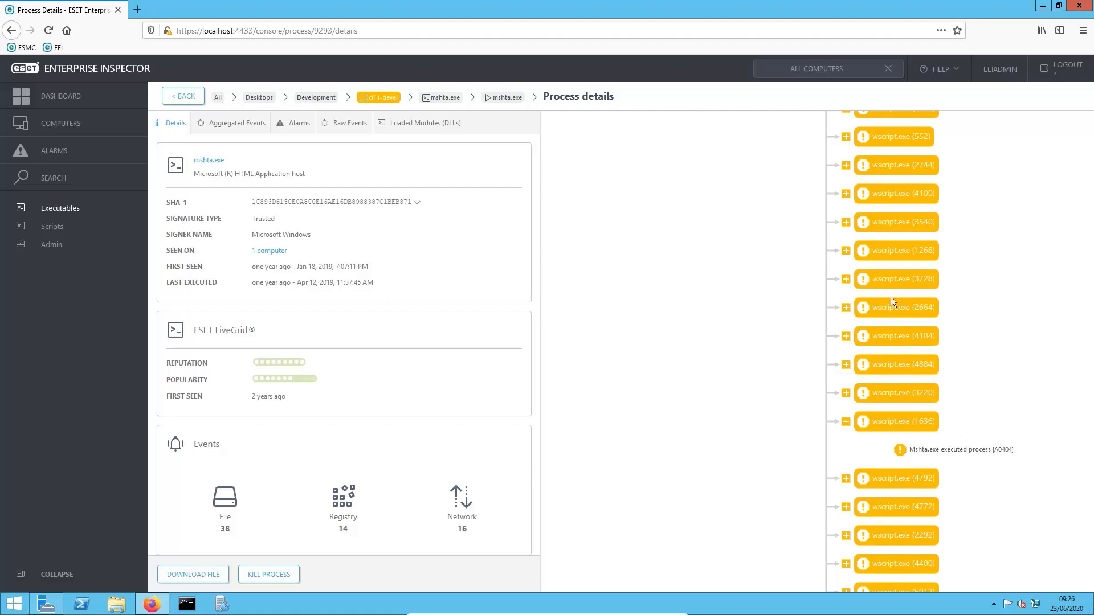
pyautogui.scroll(-4, 888, 455)
pyautogui.scroll(10, 888, 458)
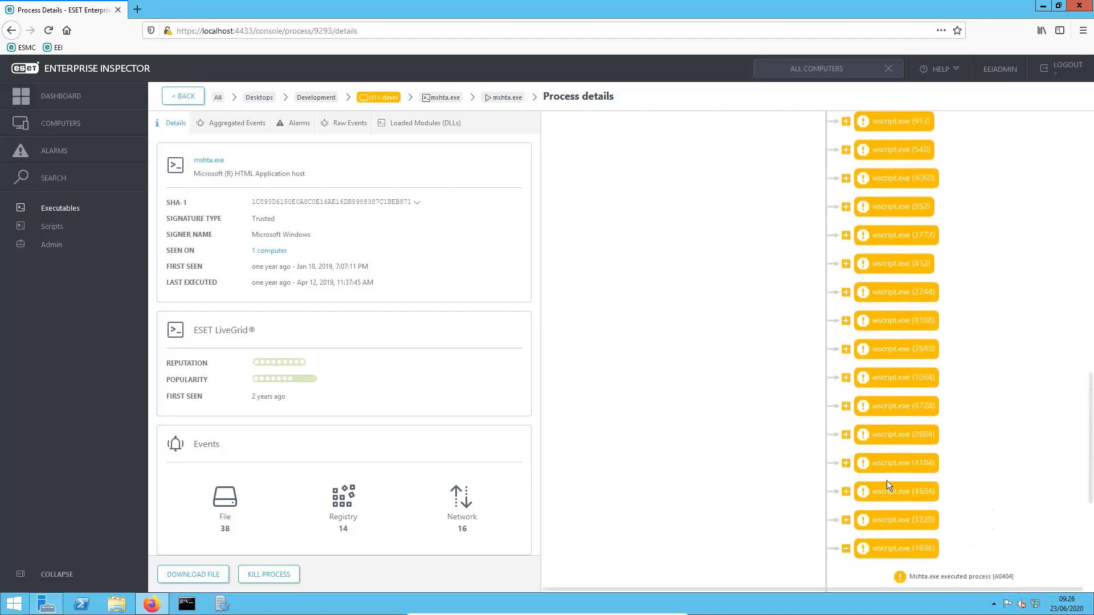
pyautogui.scroll(5, 880, 424)
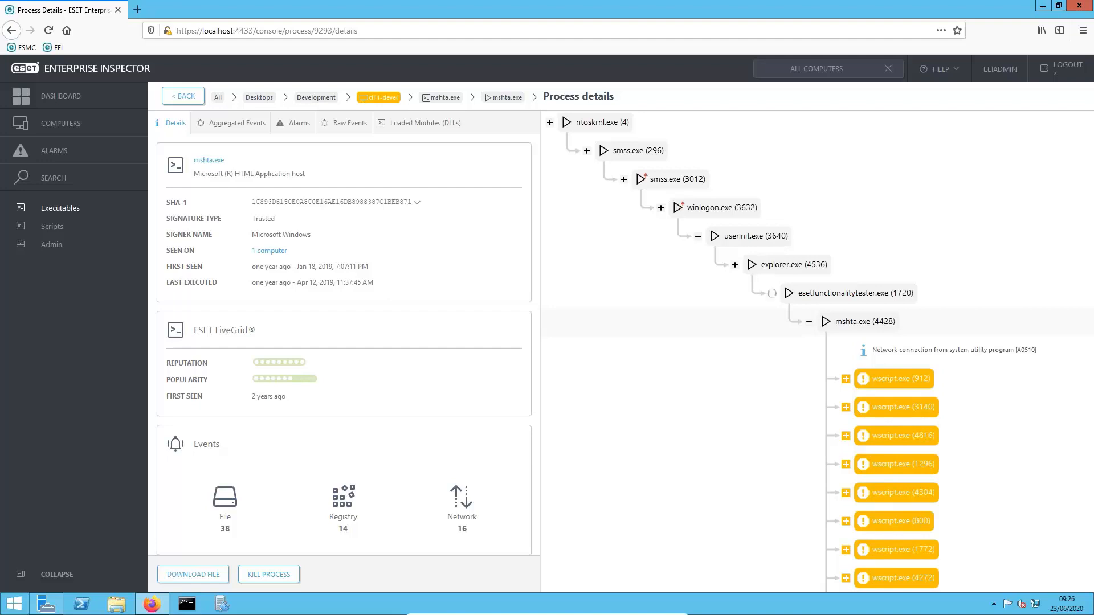
# - Open the parent process esetfunctionalitytester.exe (1720) and examine its path in the process details
pyautogui.click(837, 298)
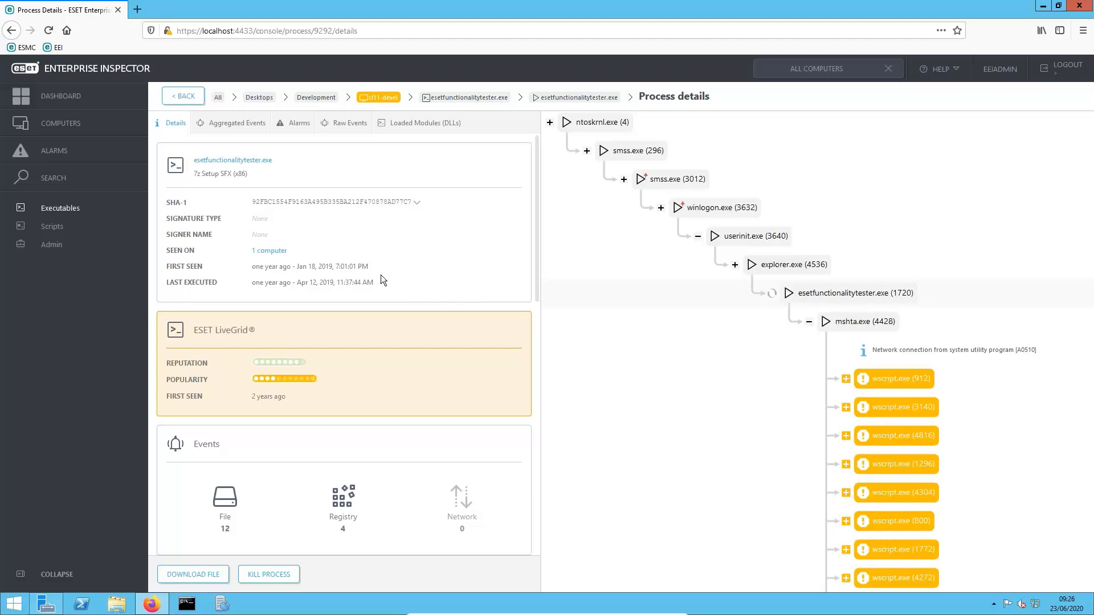
pyautogui.scroll(-8, 380, 279)
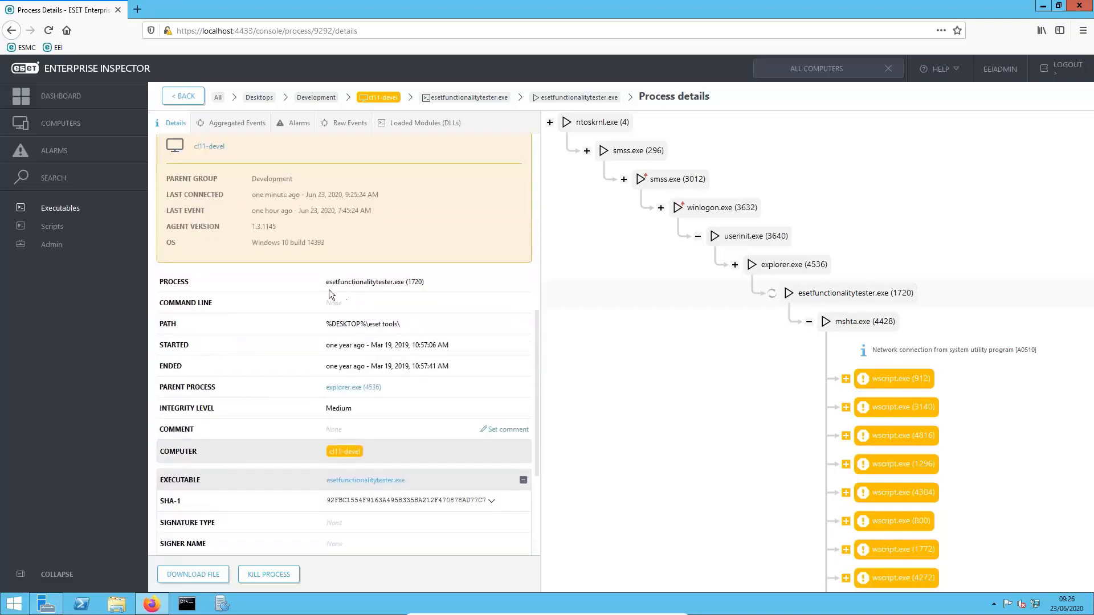
pyautogui.moveTo(322, 326); pyautogui.dragTo(413, 324)
pyautogui.click(365, 329)
pyautogui.click(419, 327)
pyautogui.moveTo(419, 327); pyautogui.dragTo(364, 327)
pyautogui.click(351, 326)
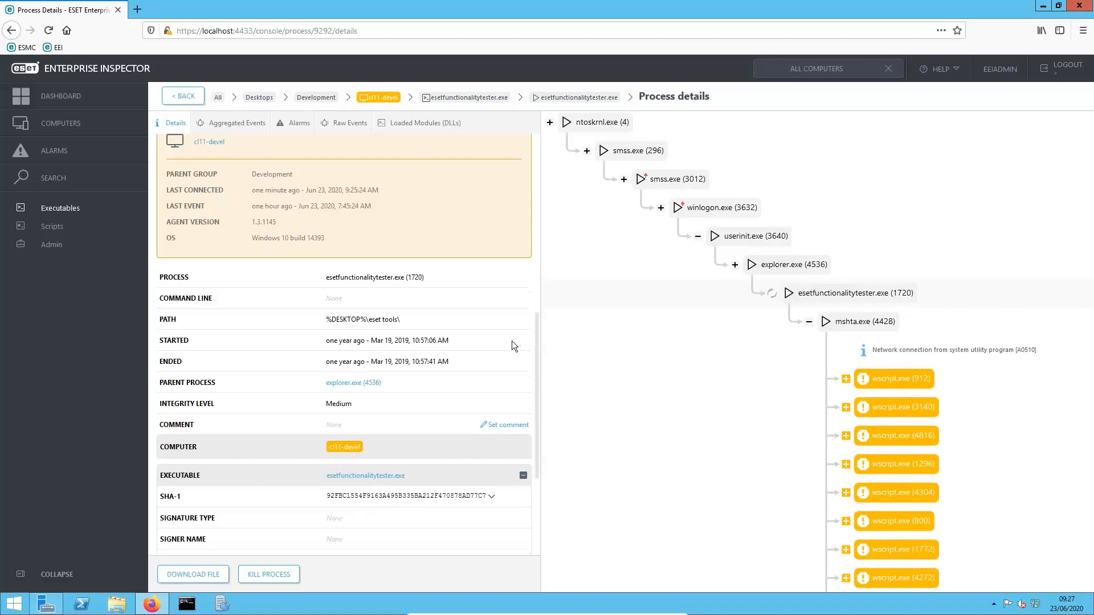
# - Review the executable information of esetfunctionalitytester.exe, including its signature, LiveGrid reputation, popularity and event summary
pyautogui.scroll(-5, 512, 340)
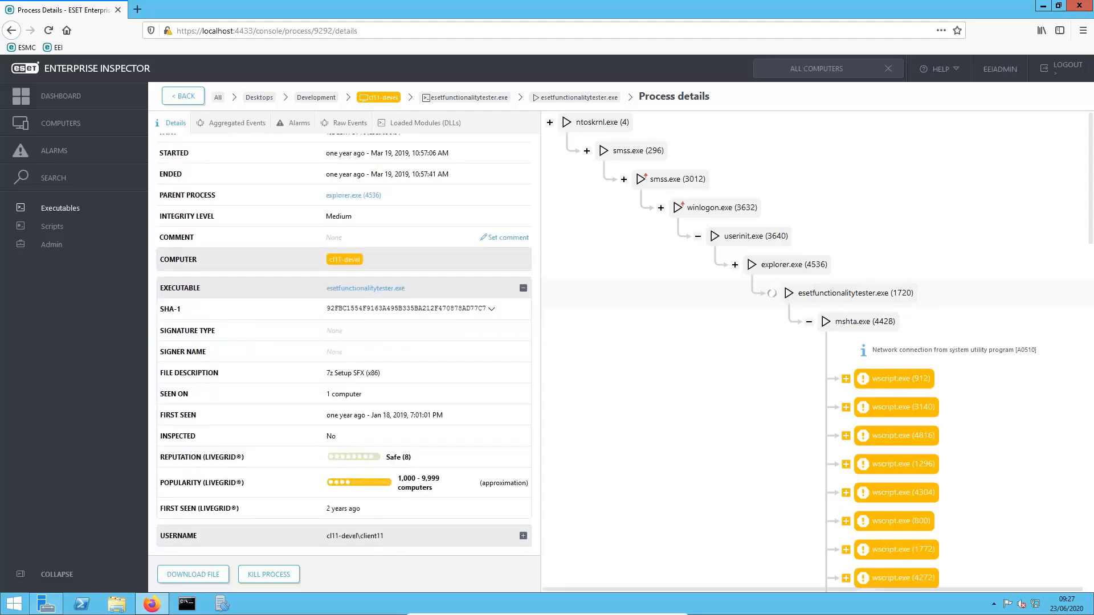
pyautogui.scroll(7, 419, 357)
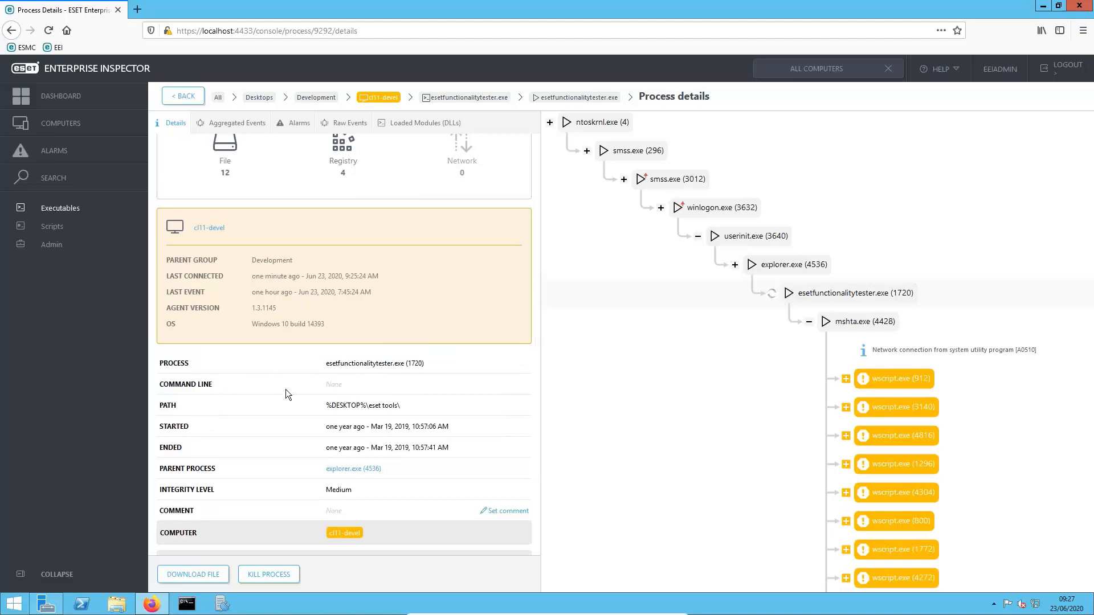
pyautogui.scroll(5, 286, 389)
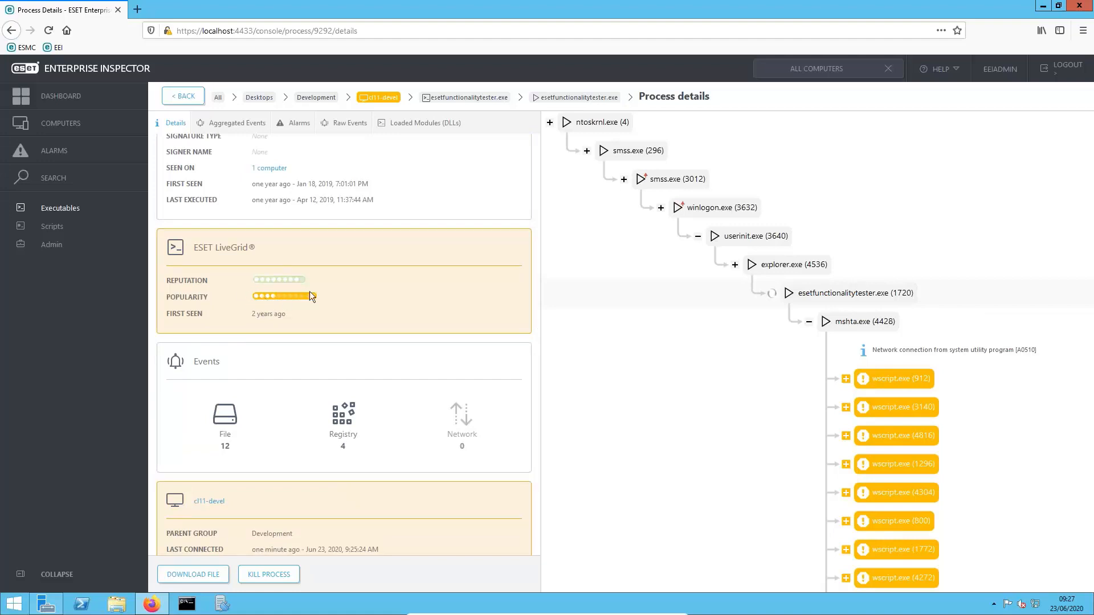
pyautogui.scroll(2, 336, 315)
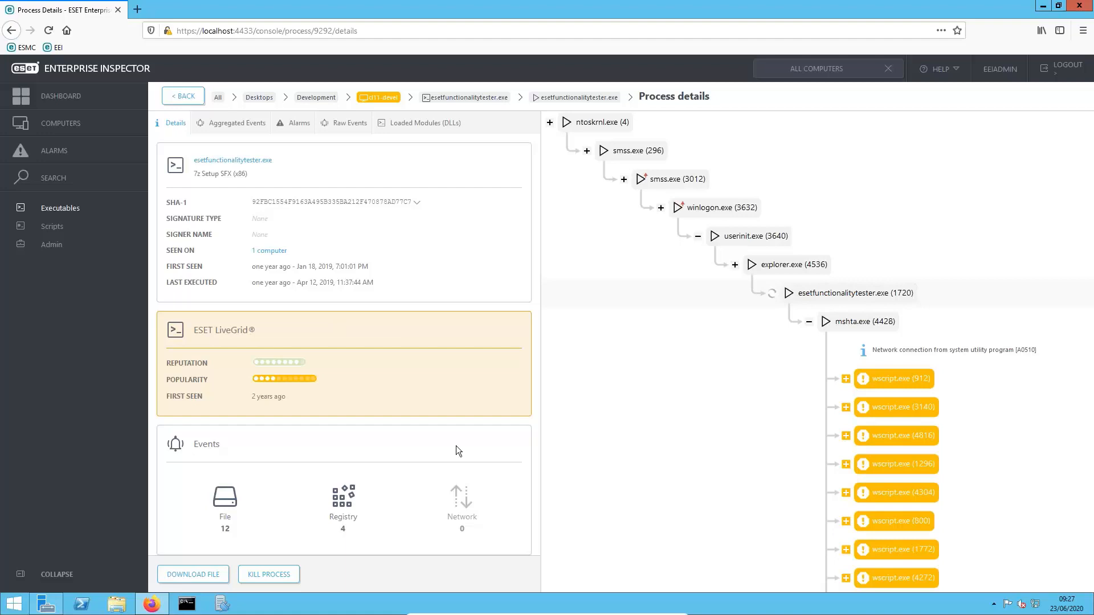
# - Switch to the cl11-devel client machine and sign in to the Client11 account with its password
pyautogui.moveTo(482, 614)
pyautogui.press('super')
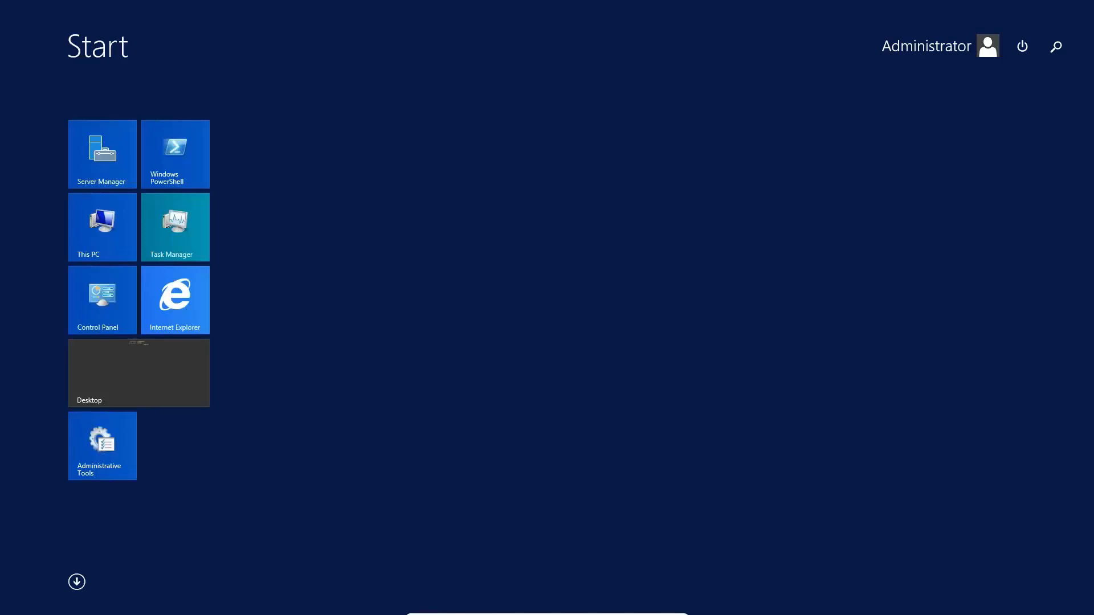
pyautogui.press('super')
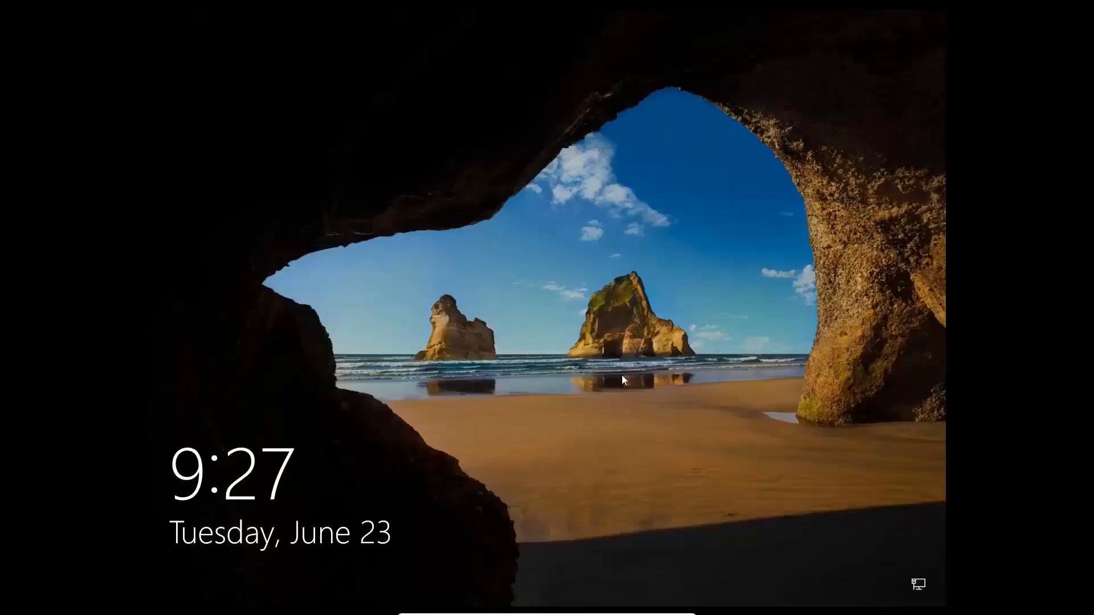
pyautogui.click(622, 375)
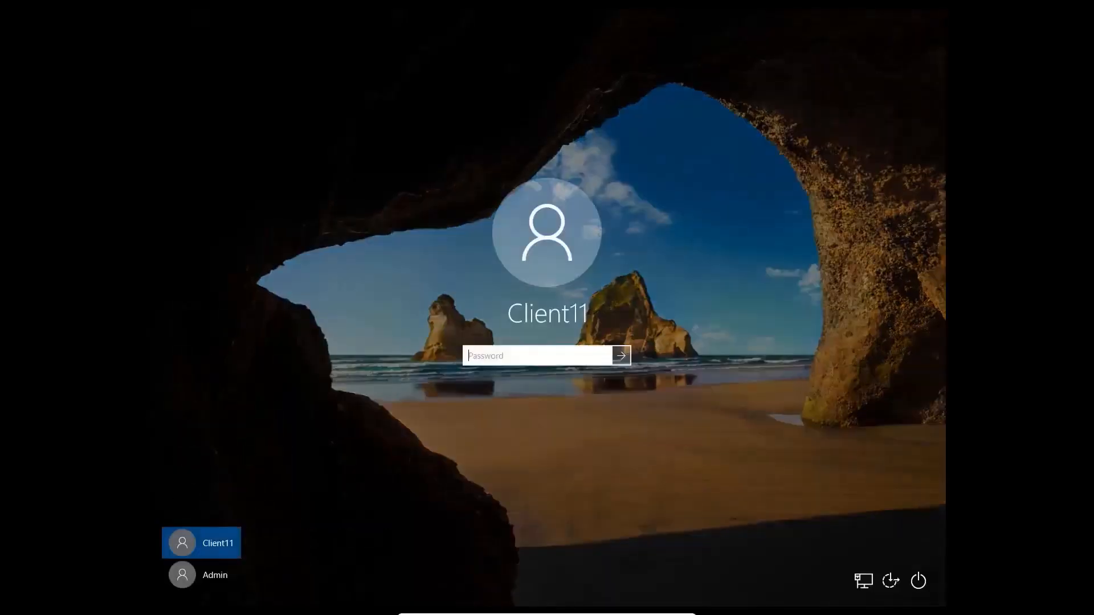
pyautogui.write('••')
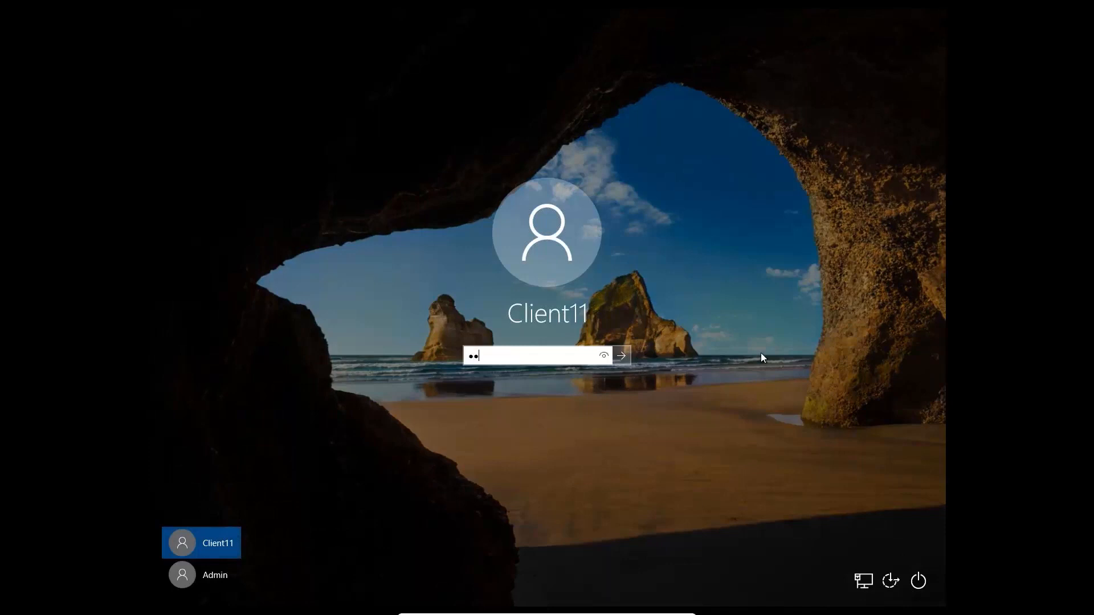
pyautogui.write('••••••')
pyautogui.press('Return')
pyautogui.press('Return')
pyautogui.write('••••')
pyautogui.press('Return')
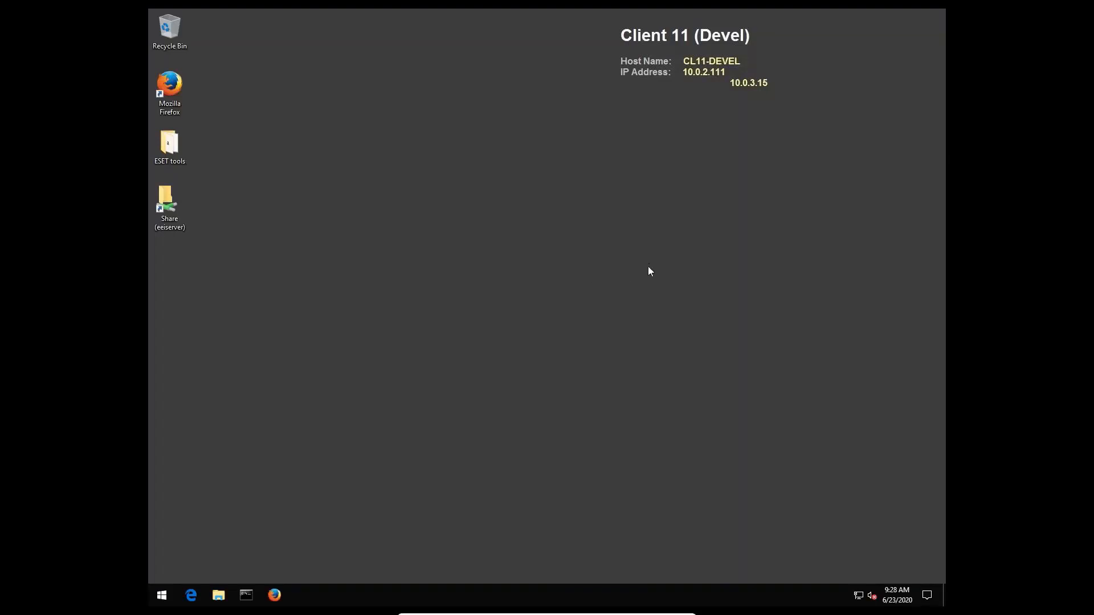
# - Open the ESET tools folder on the desktop and launch ESETFunctionalityTester
pyautogui.doubleClick(162, 142)
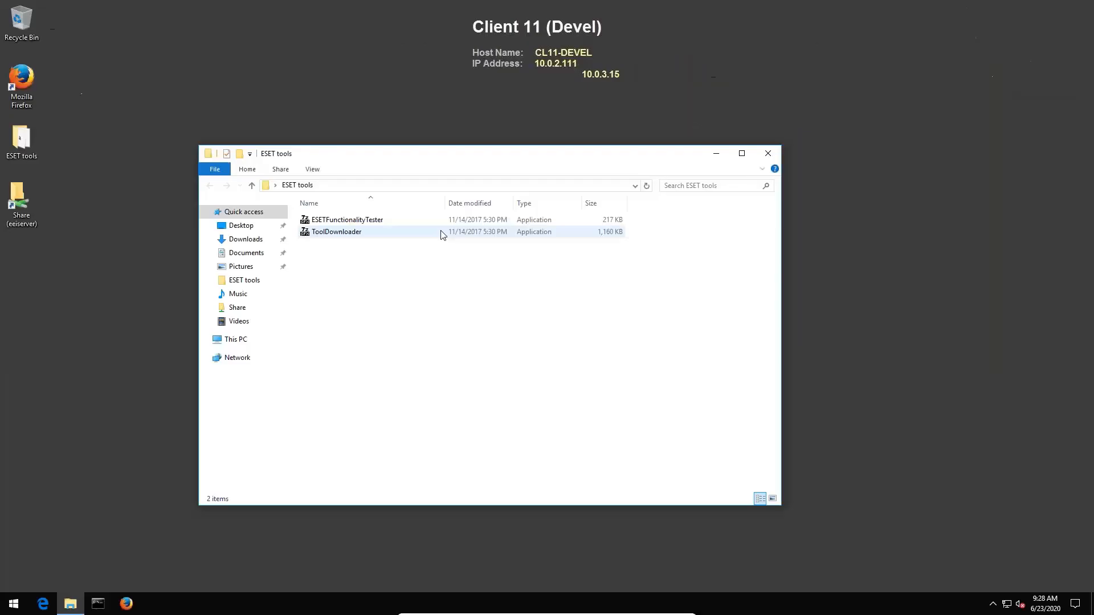
pyautogui.click(345, 224)
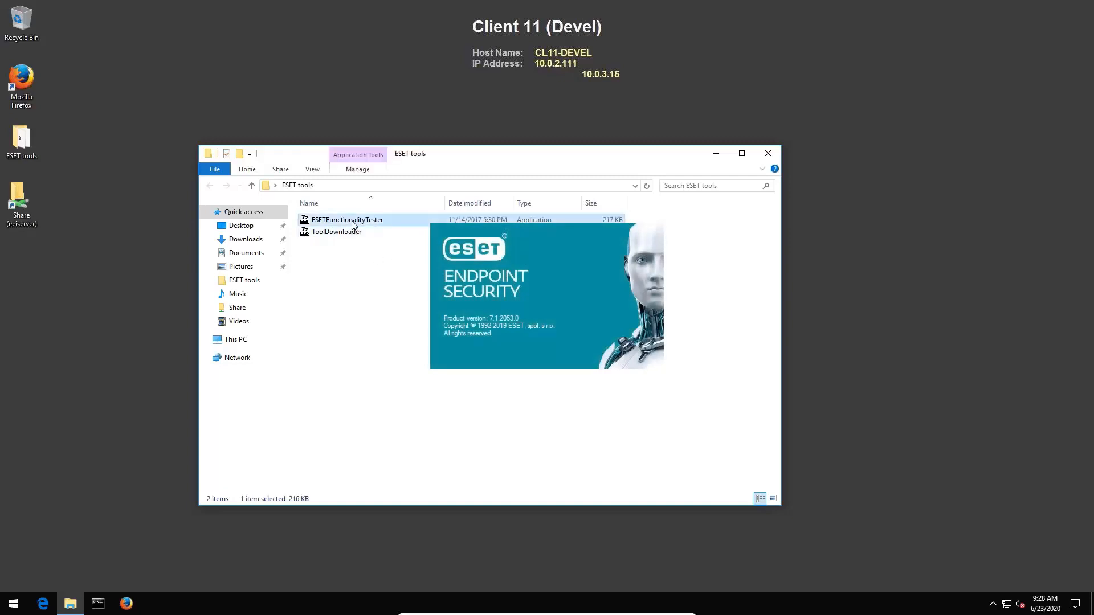
pyautogui.doubleClick(353, 224)
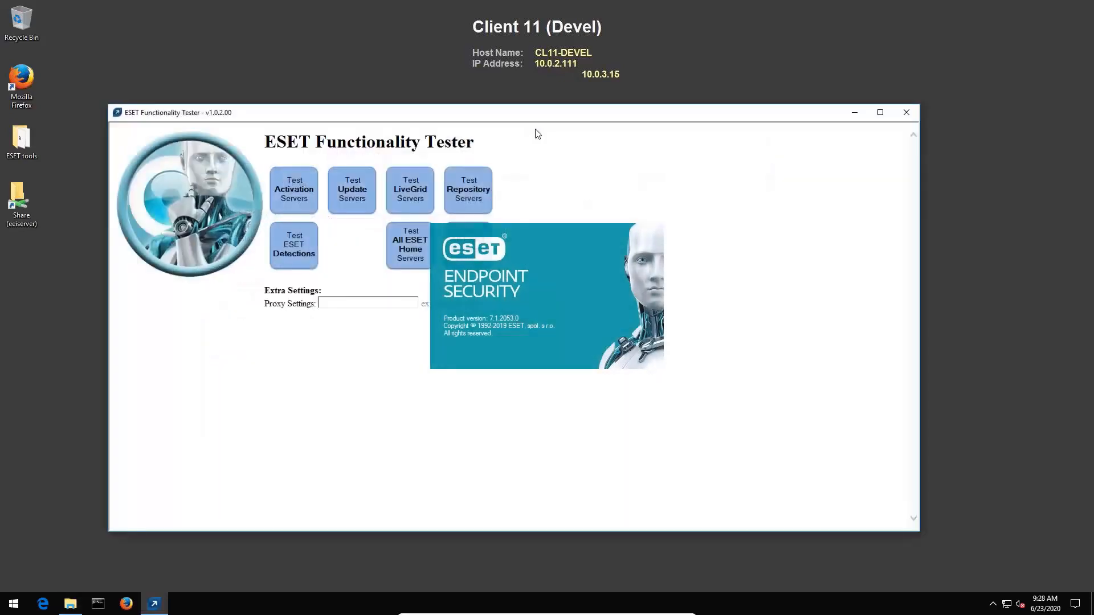
pyautogui.moveTo(551, 119); pyautogui.dragTo(601, 116)
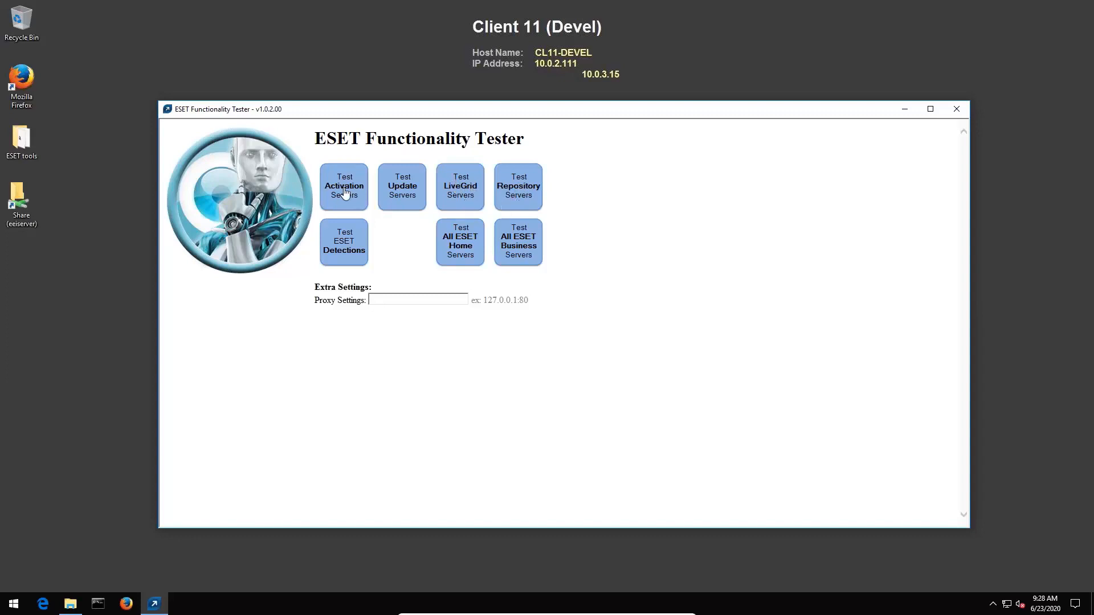
# - Run the Test Repository Servers check in ESET Functionality Tester and review its connectivity results
pyautogui.click(519, 192)
pyautogui.scroll(-5, 570, 299)
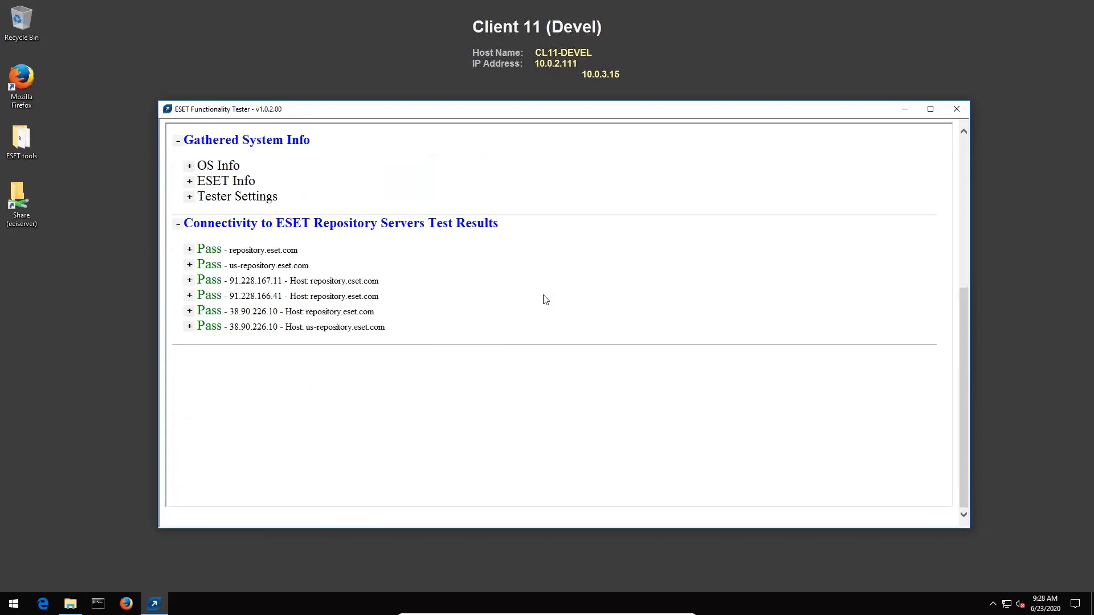
pyautogui.scroll(5, 544, 300)
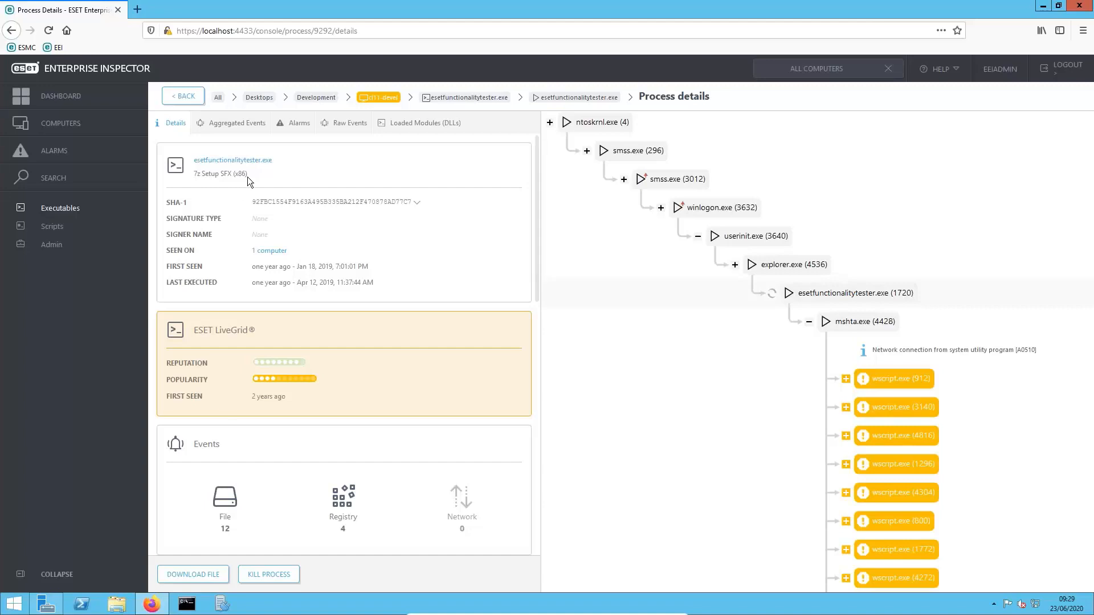
# - Switch back to ESET Enterprise Inspector and send a wake up call to the computer cl11-devel
pyautogui.click(75, 154)
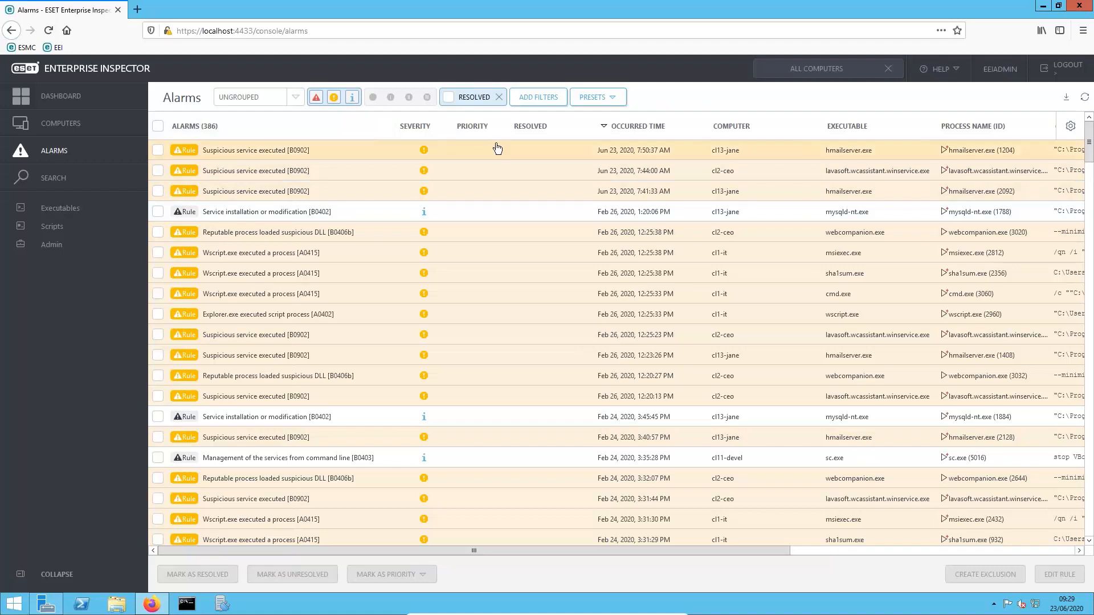
pyautogui.click(59, 129)
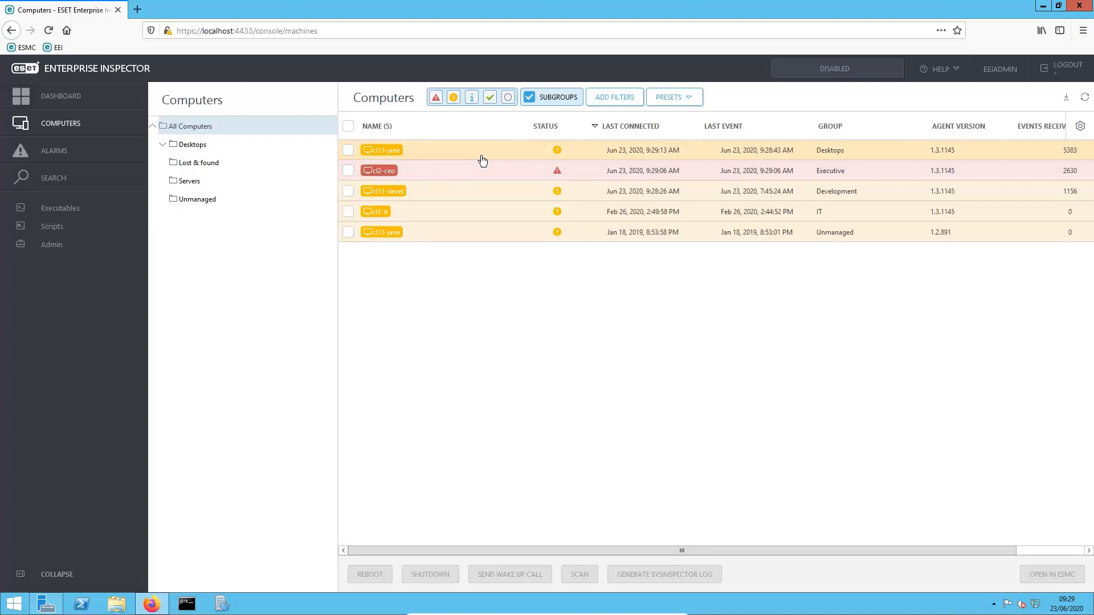
pyautogui.rightClick(436, 195)
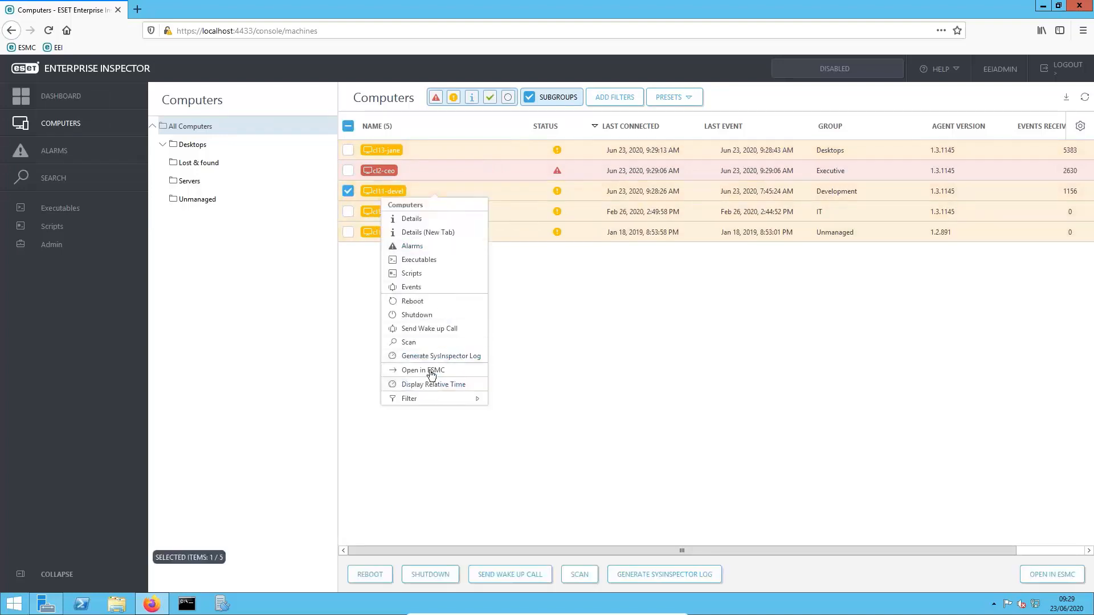
pyautogui.click(446, 328)
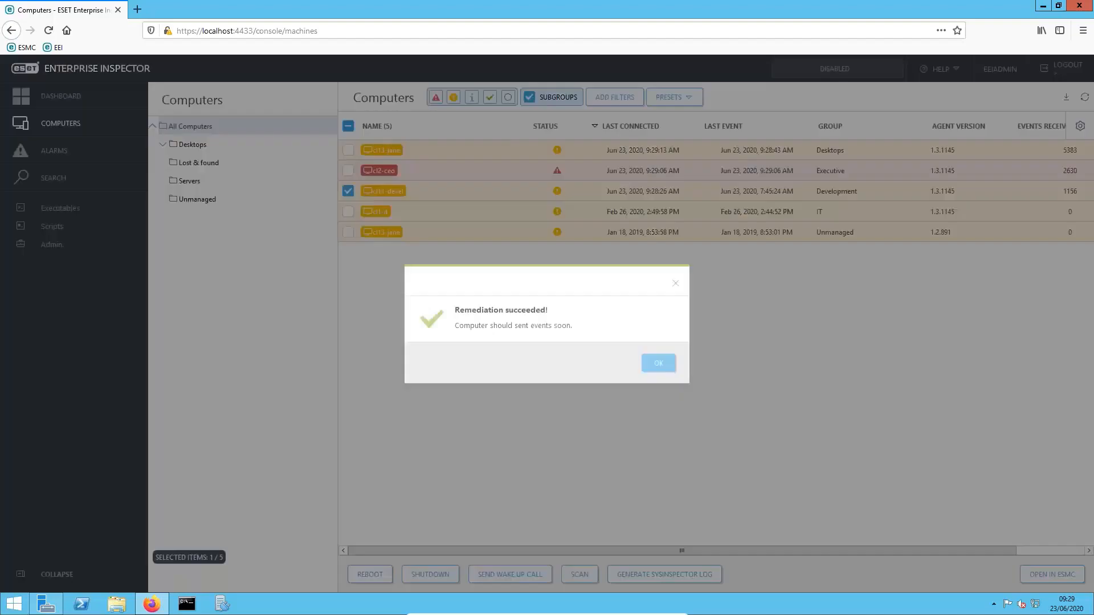
pyautogui.click(650, 363)
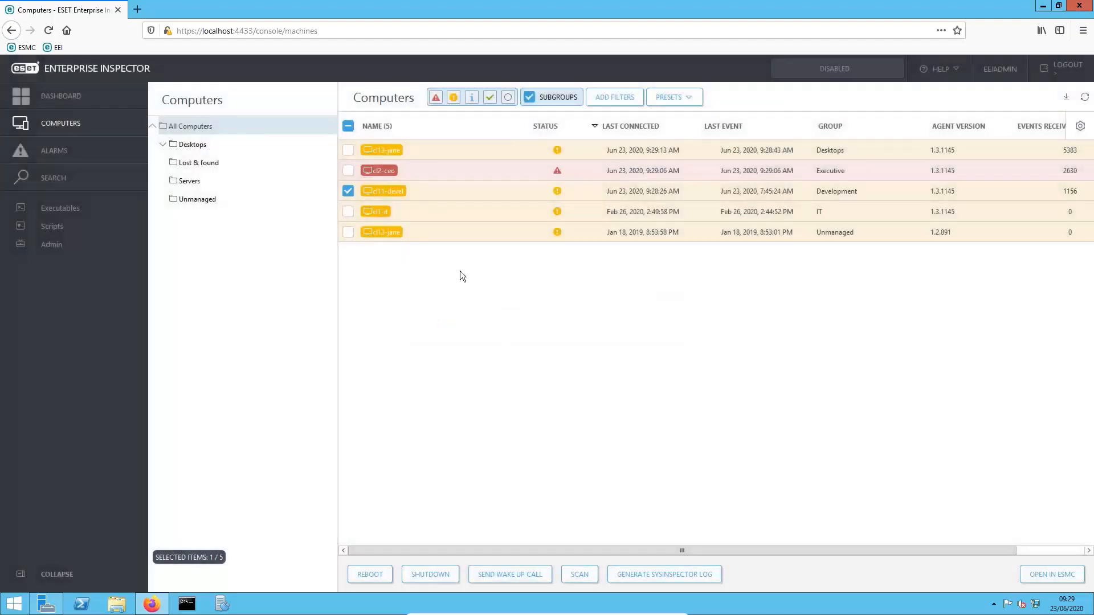
# - Open the alarms of cl11-devel and start a rule exclusion from the whole Mshta.exe executed process [A0404] group
pyautogui.click(399, 194)
pyautogui.click(216, 126)
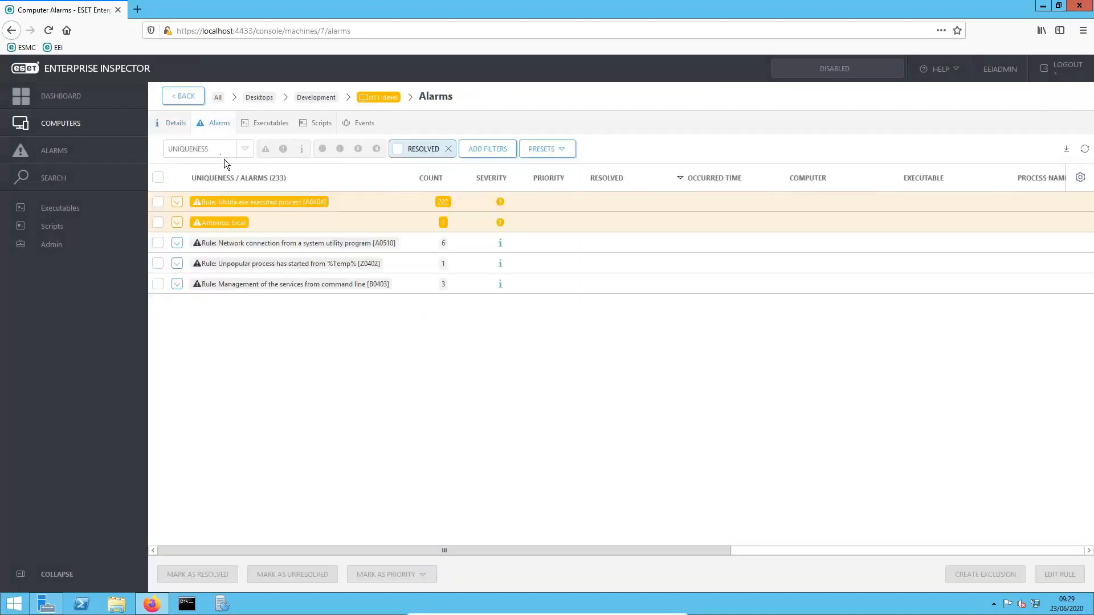
pyautogui.click(178, 205)
pyautogui.click(177, 204)
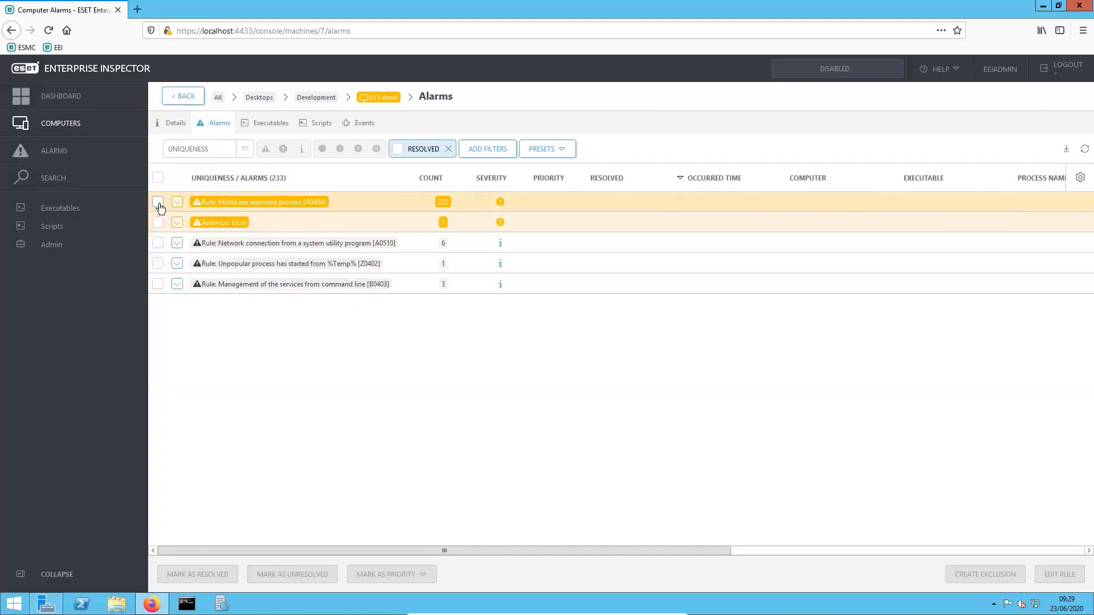
pyautogui.click(159, 204)
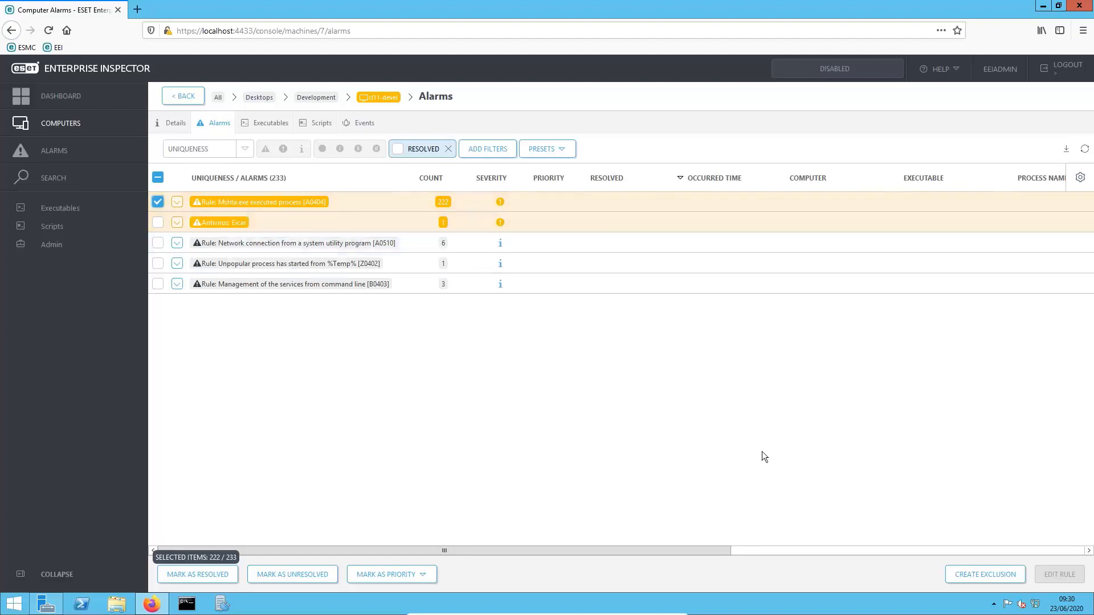
pyautogui.click(988, 579)
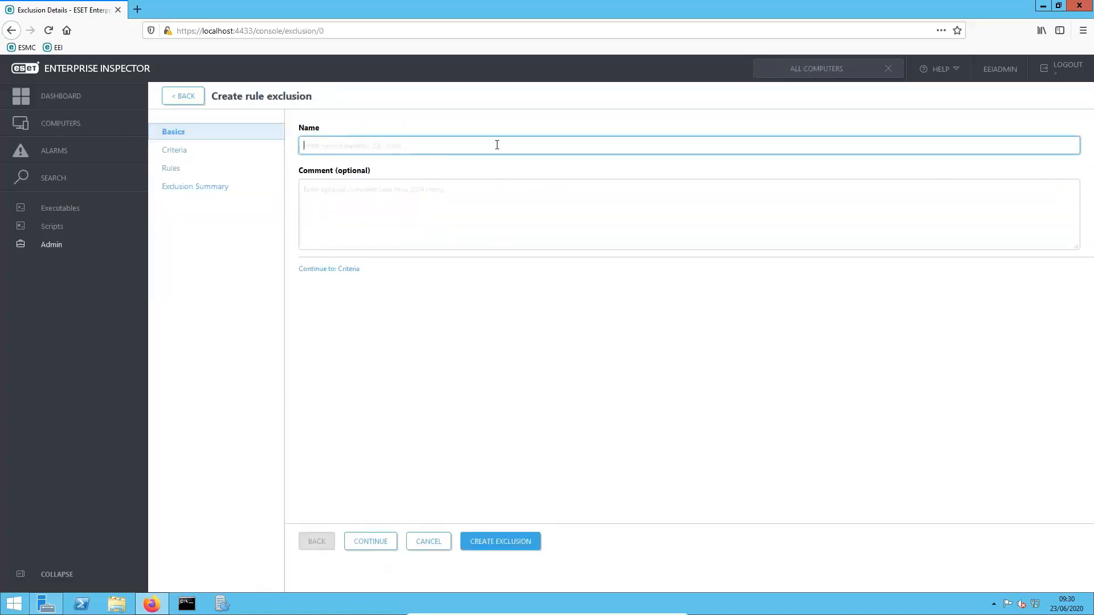
# - Name the exclusion "eset functionality tester" and enable the Cmd. line contains condition with the suggested wait.vbs command lines
pyautogui.write('eset functionality tester')
pyautogui.click(198, 157)
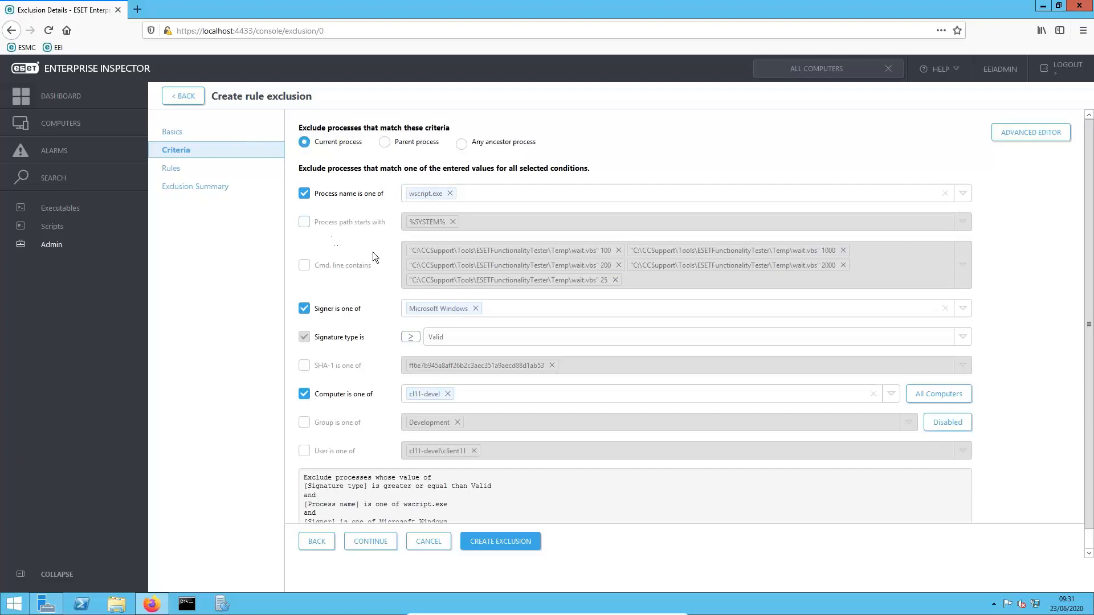
pyautogui.click(305, 266)
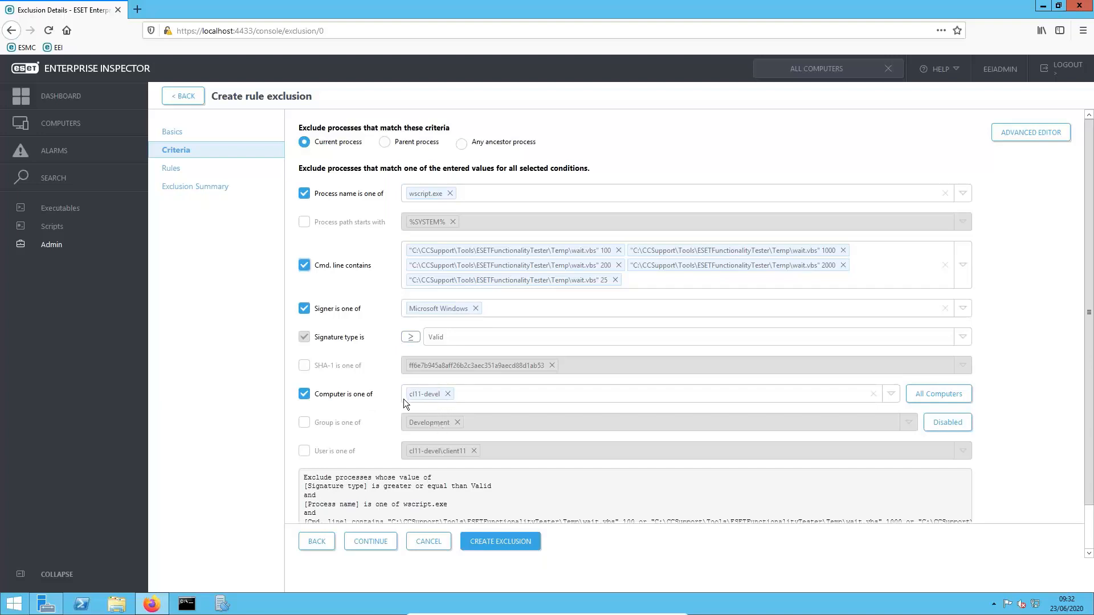
# - Scope the exclusion to the Development group instead of the computer cl11-devel and apply its criteria to the parent process
pyautogui.click(304, 422)
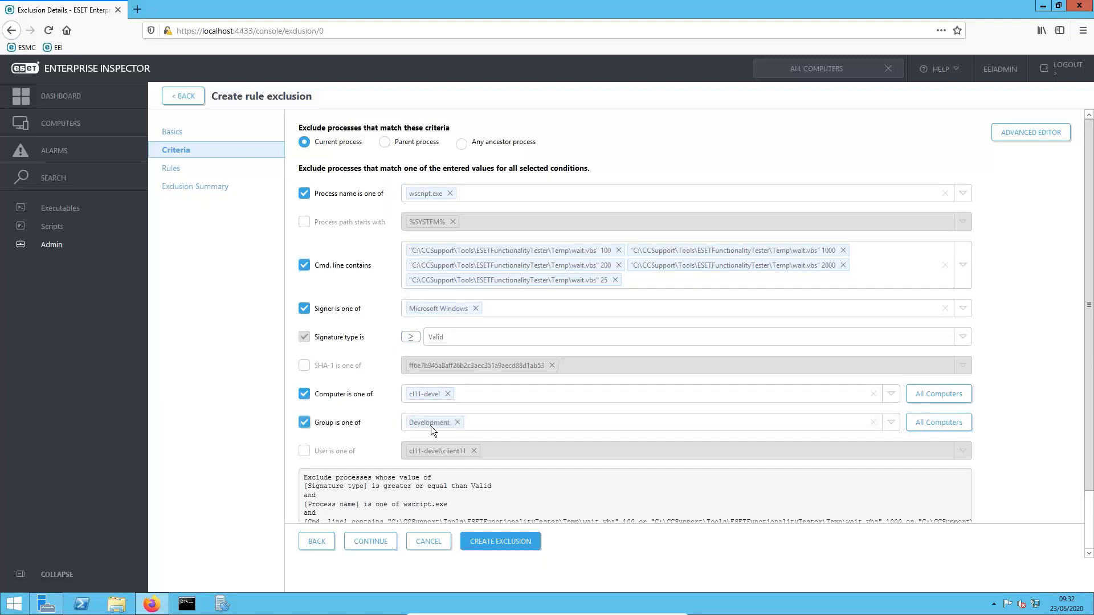
pyautogui.click(304, 394)
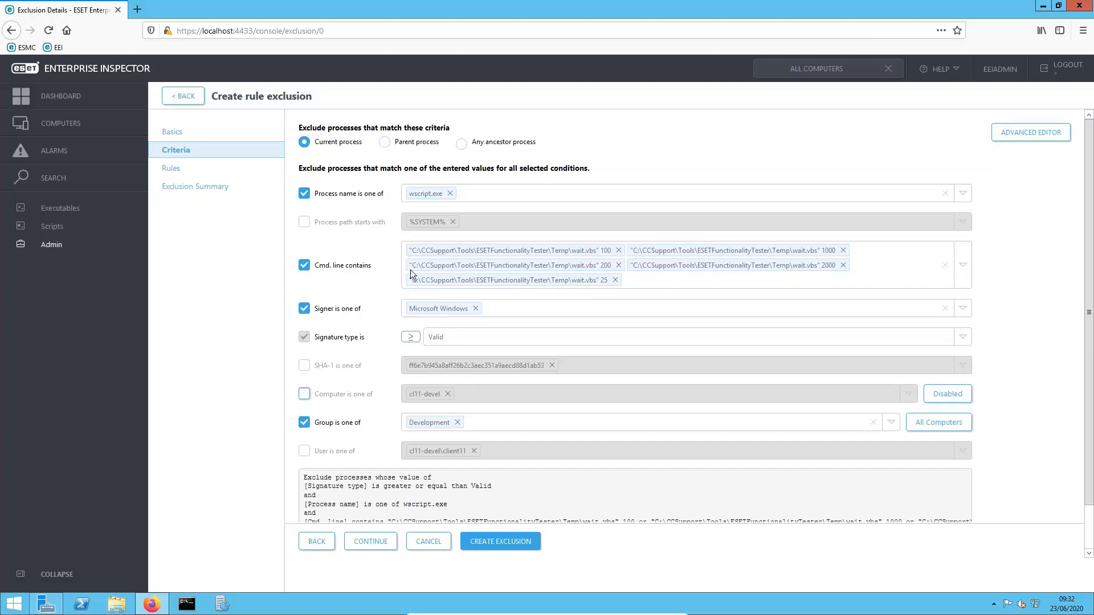
pyautogui.click(352, 270)
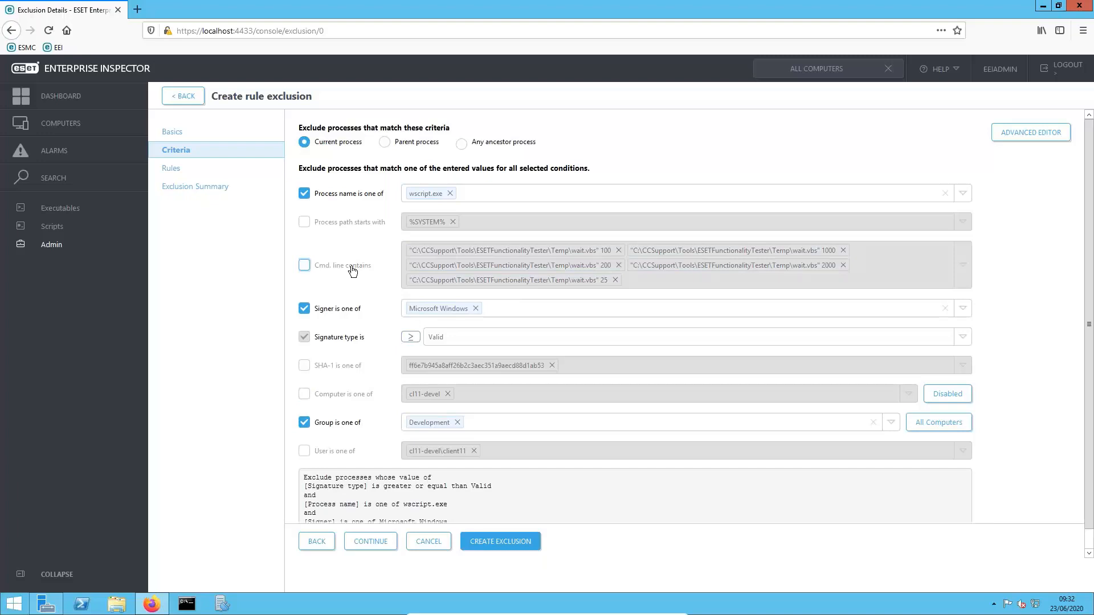
pyautogui.click(352, 270)
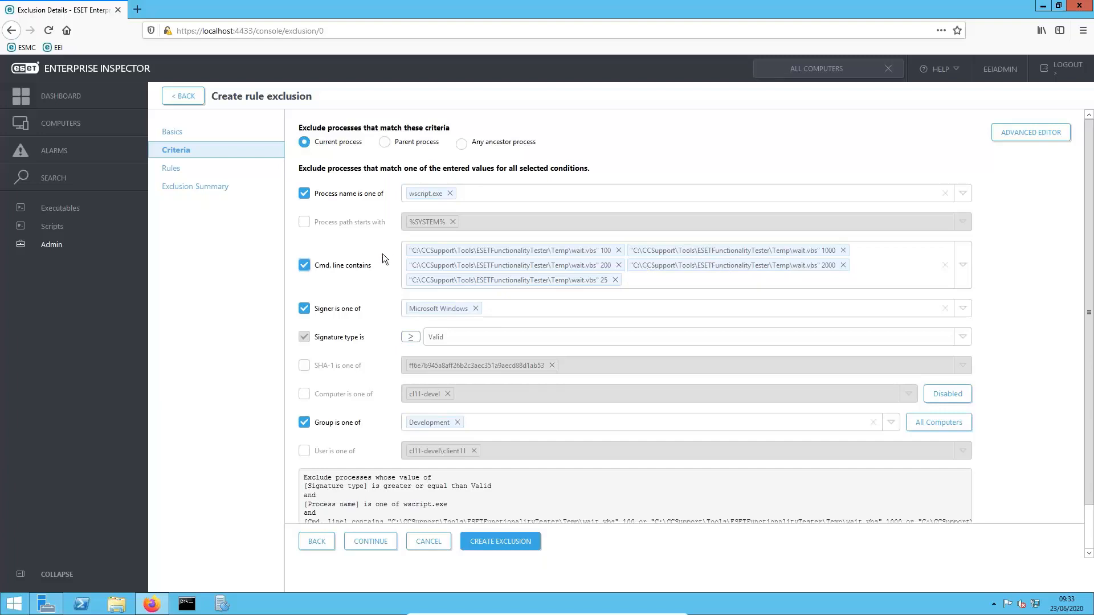
pyautogui.scroll(-2, 394, 333)
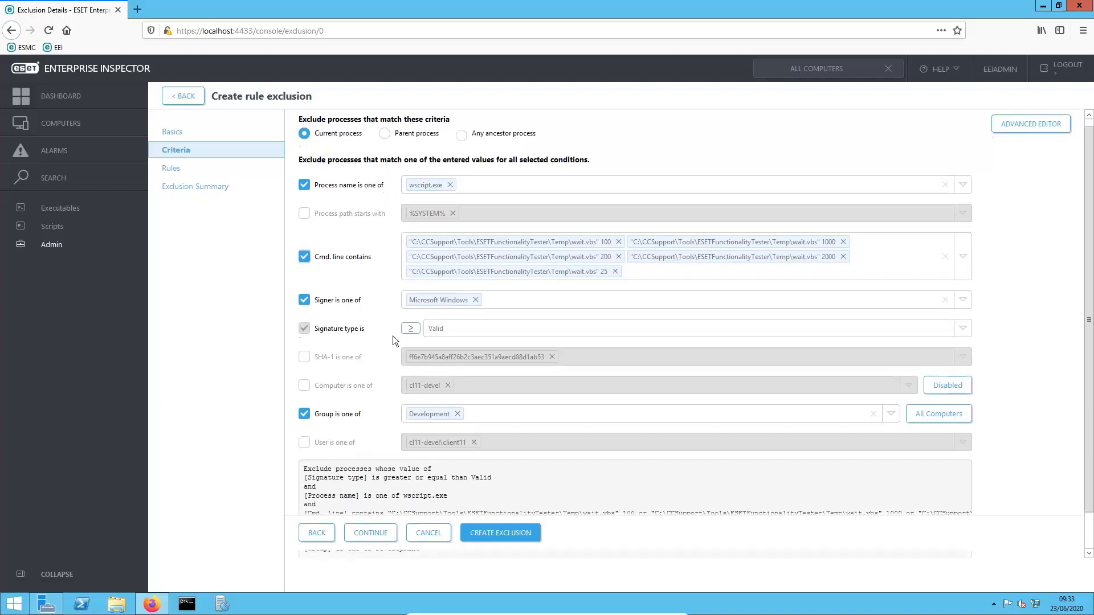
pyautogui.scroll(2, 390, 340)
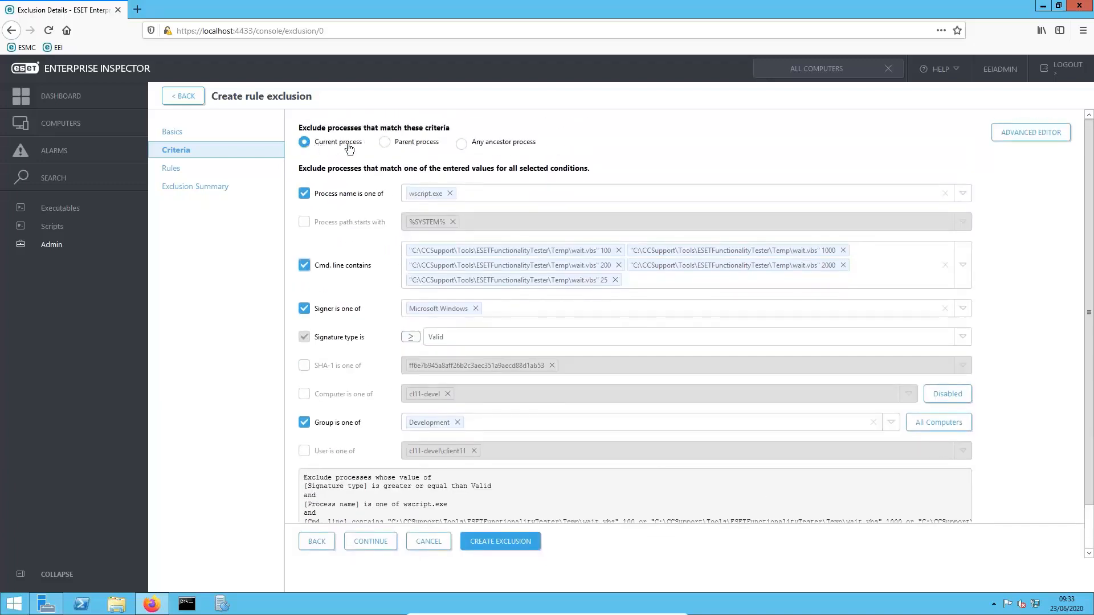
pyautogui.click(385, 143)
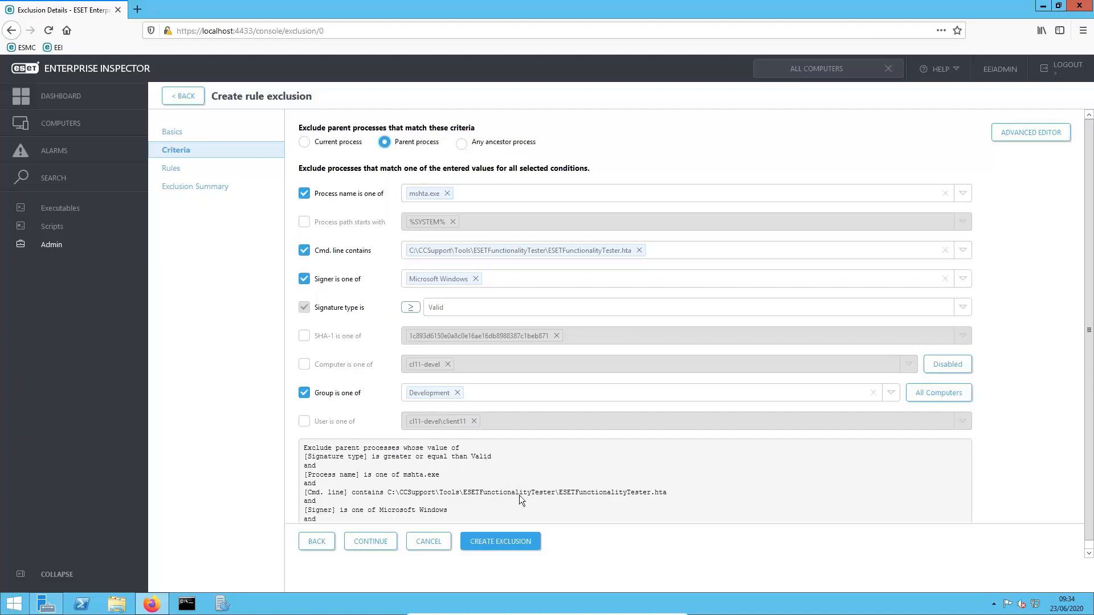
# - Check in the exclusion's rule list that the Mshta.exe executed process [A0404] rule is selected
pyautogui.click(173, 175)
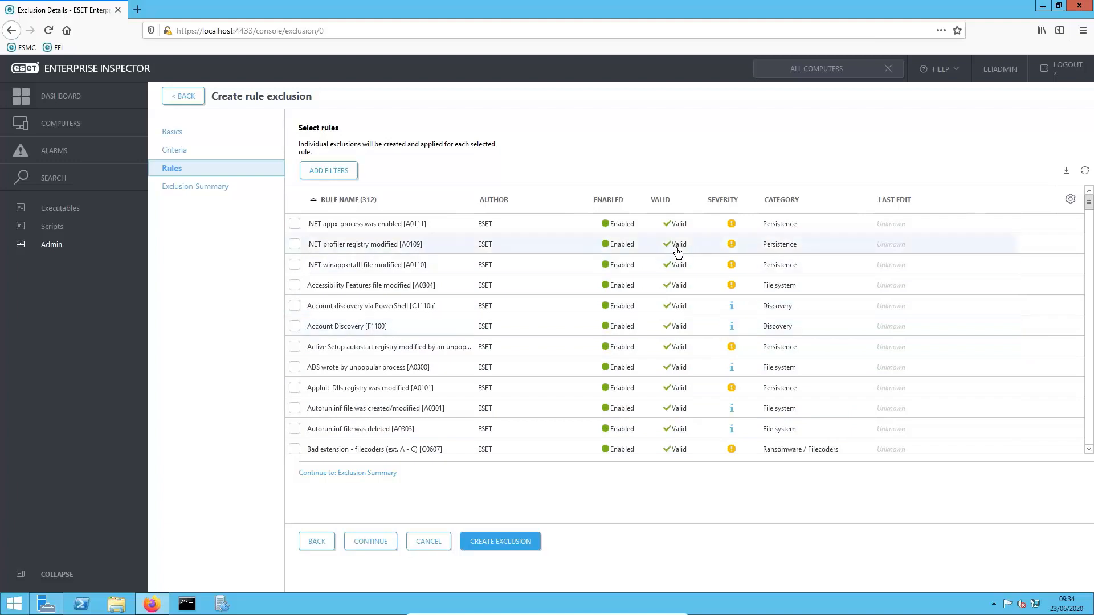
pyautogui.scroll(-1, 414, 261)
pyautogui.scroll(-15, 413, 261)
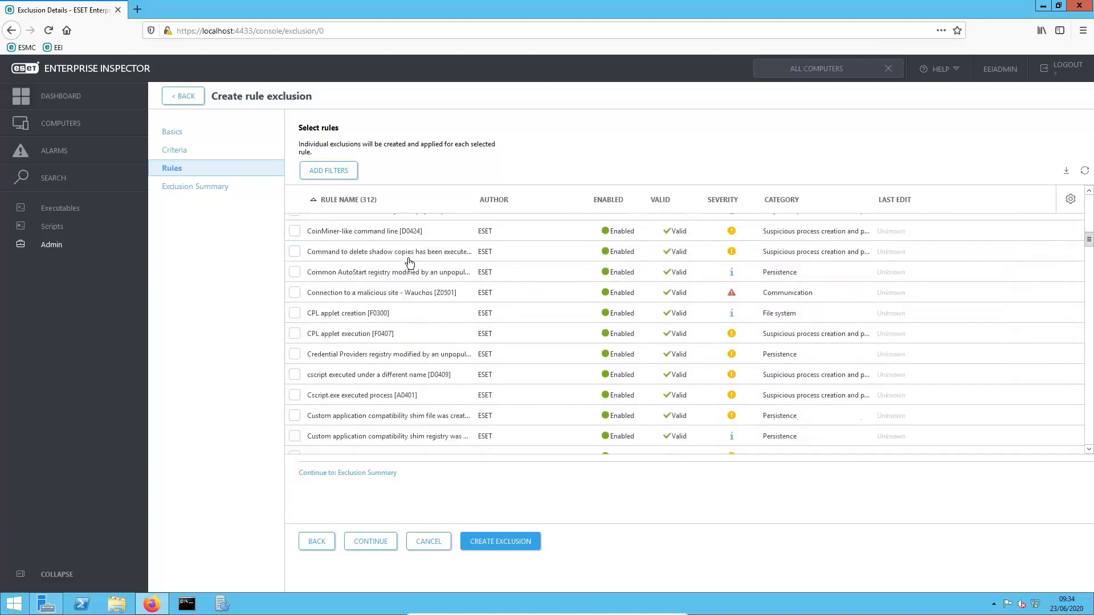
pyautogui.scroll(-10, 399, 283)
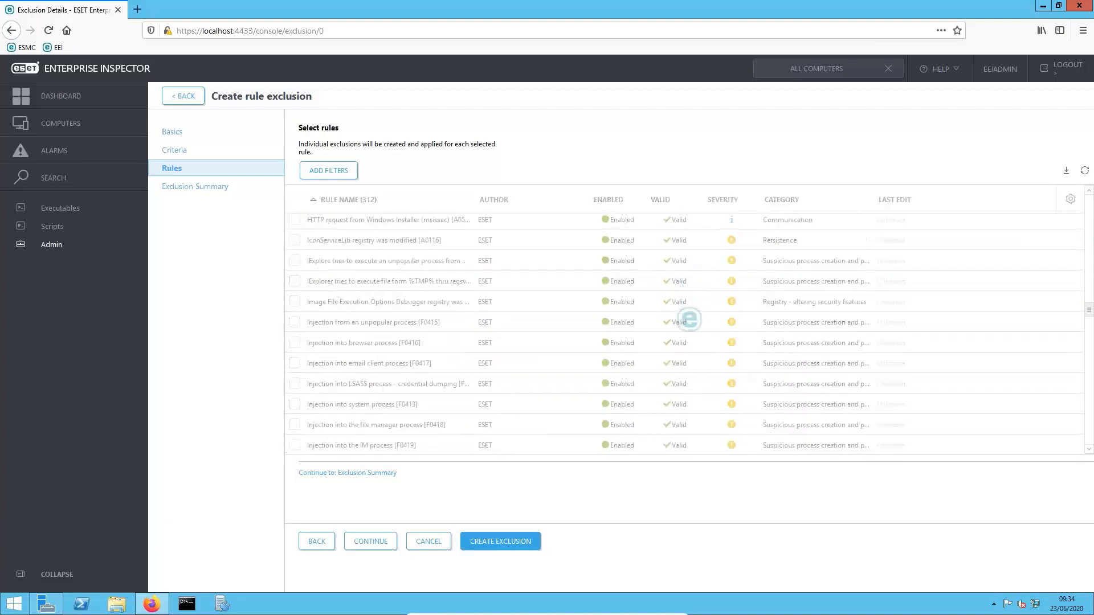
pyautogui.scroll(-8, 399, 296)
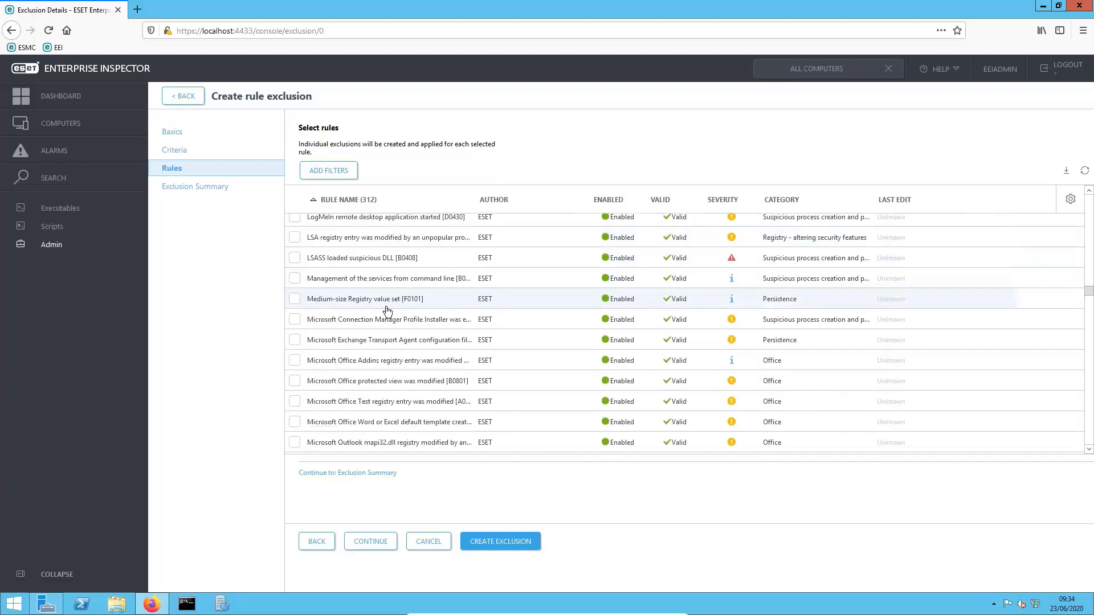
pyautogui.scroll(-1, 366, 360)
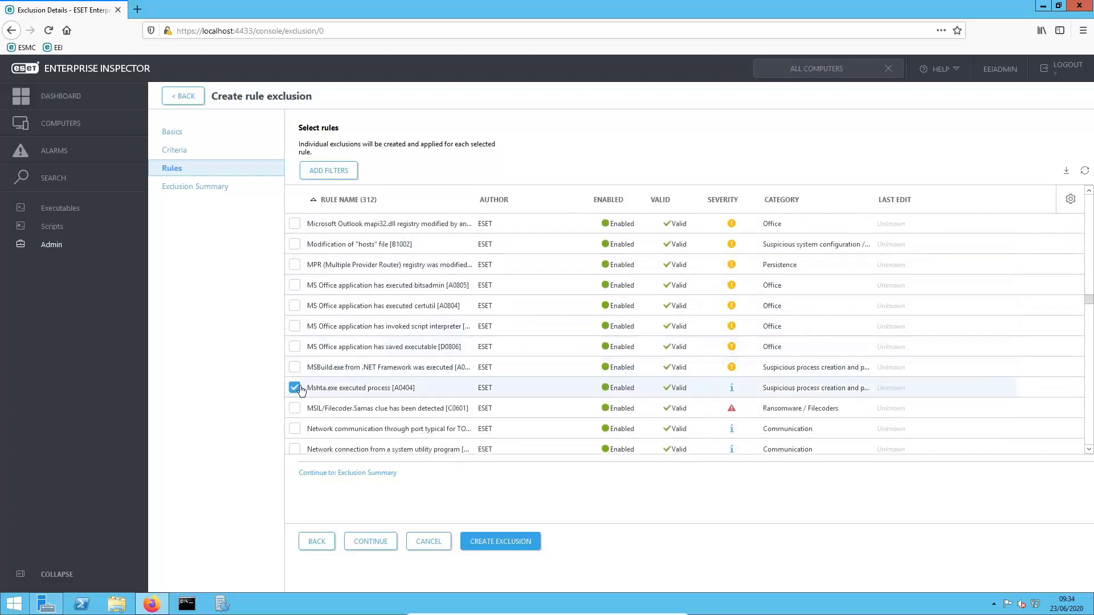
pyautogui.scroll(-3, 554, 390)
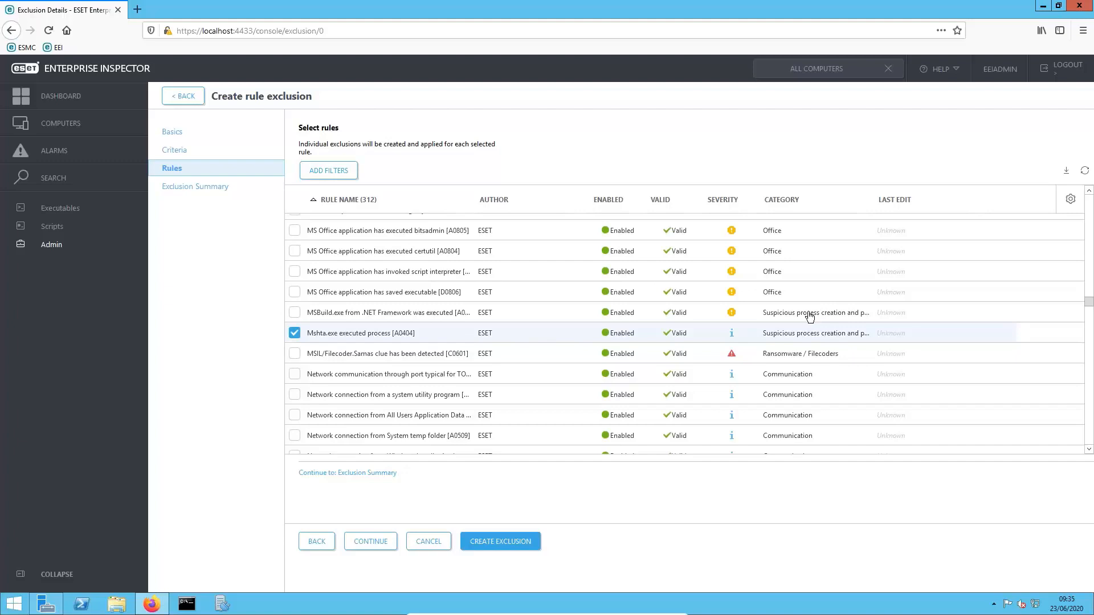
# - Review the exclusion summary's criteria and affected rule, and create the exclusion
pyautogui.click(200, 187)
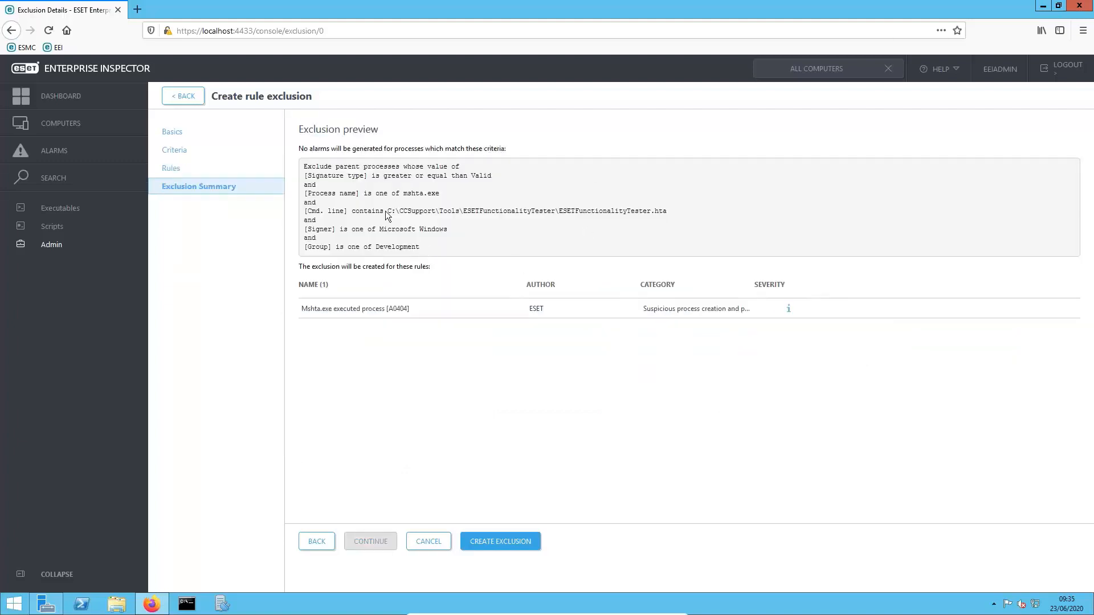
pyautogui.moveTo(304, 166); pyautogui.dragTo(471, 237)
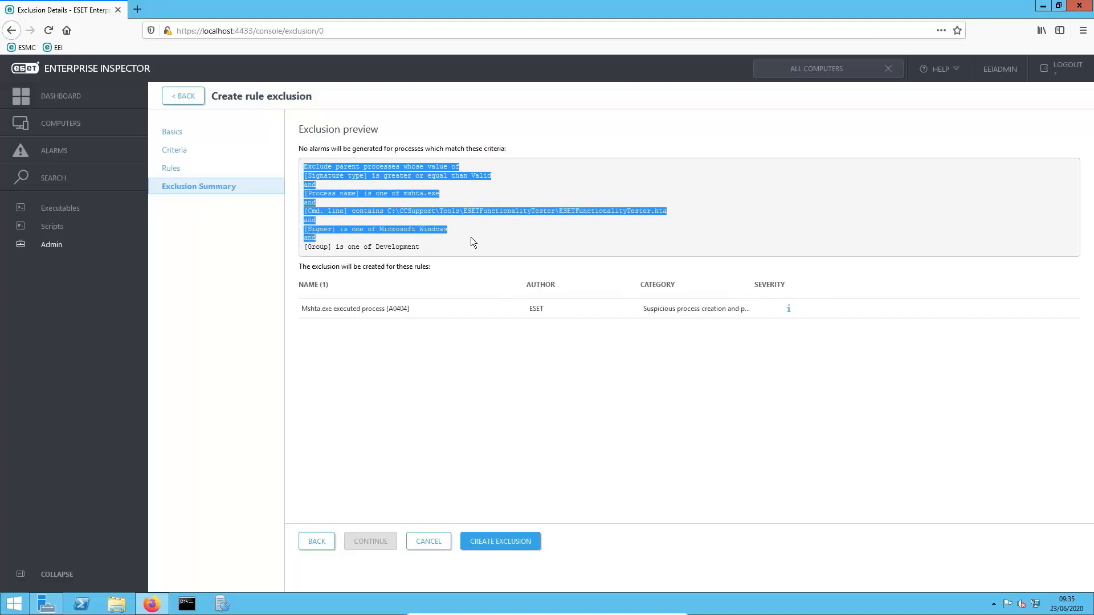
pyautogui.click(480, 246)
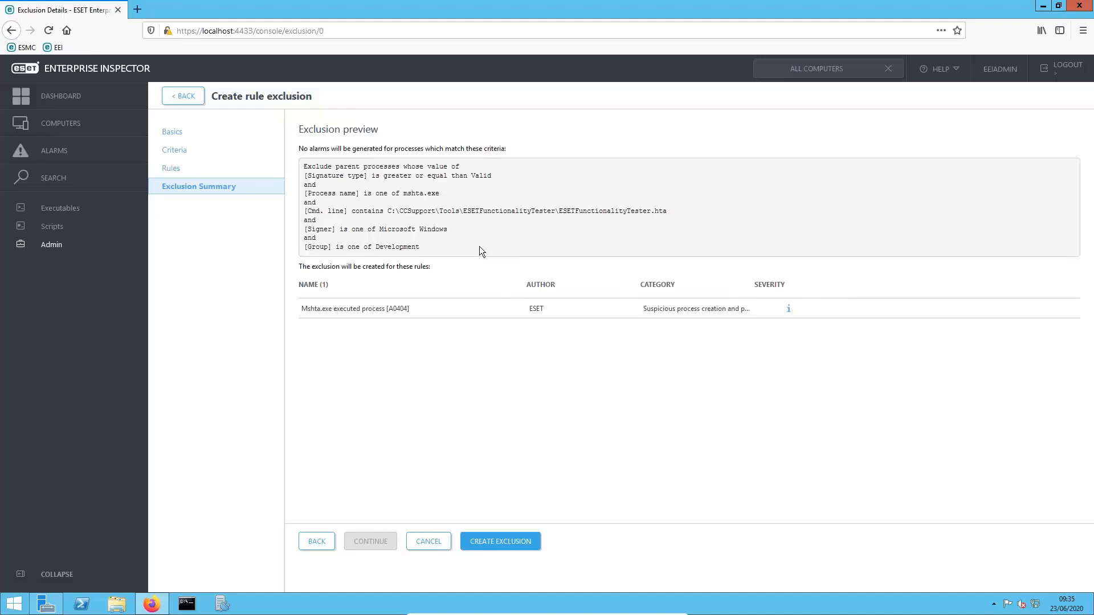
pyautogui.click(512, 540)
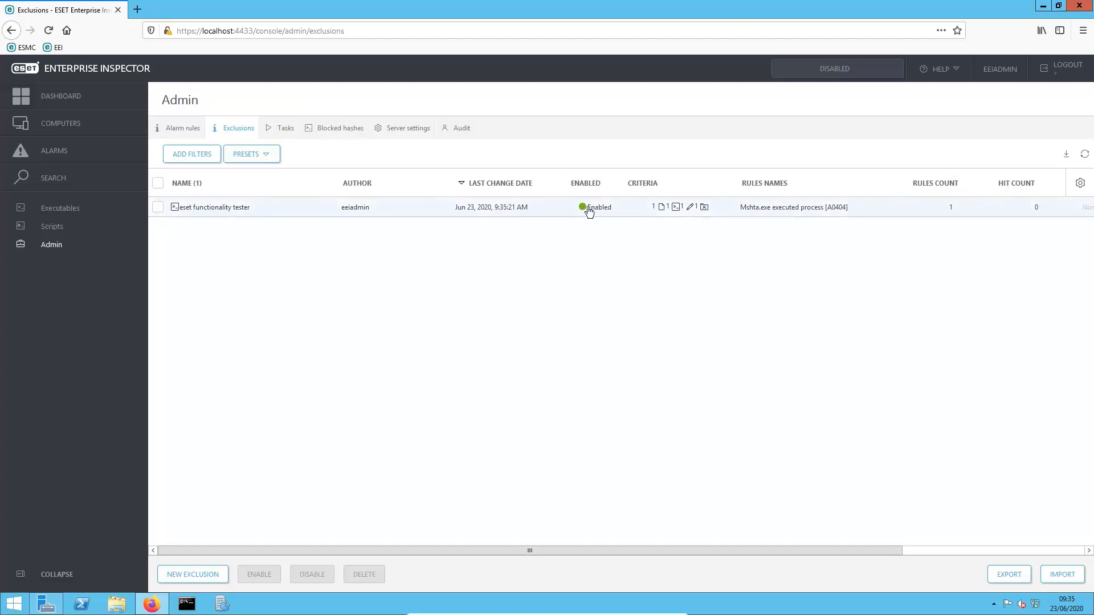
# - Mark the whole Mshta.exe executed process [A0404] alarm group of computer cl11-devel as resolved and check the list with the Resolved filter
pyautogui.click(107, 133)
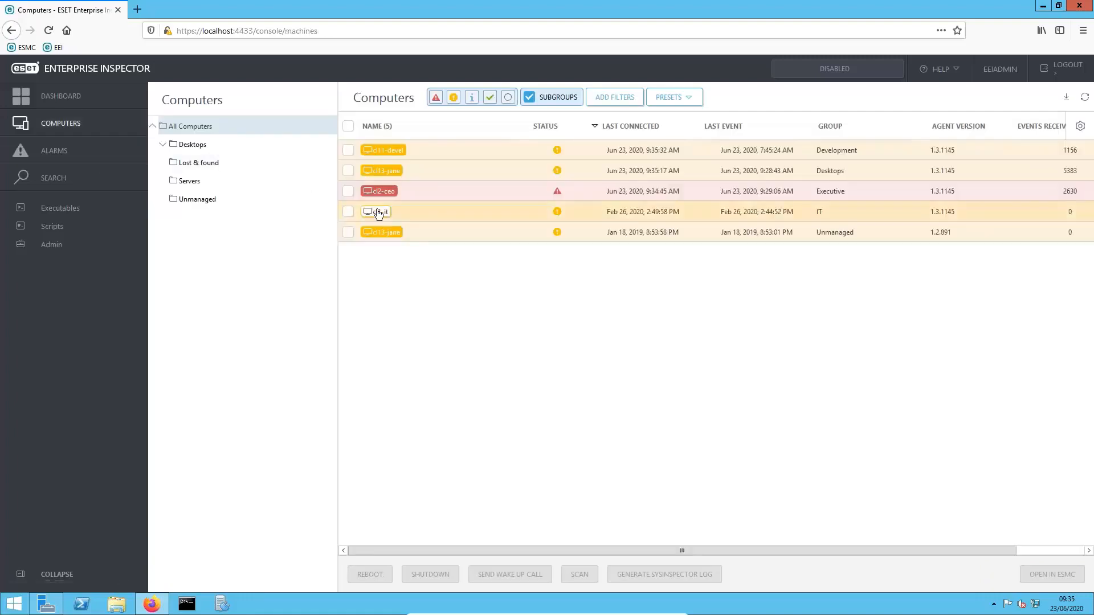
pyautogui.click(383, 150)
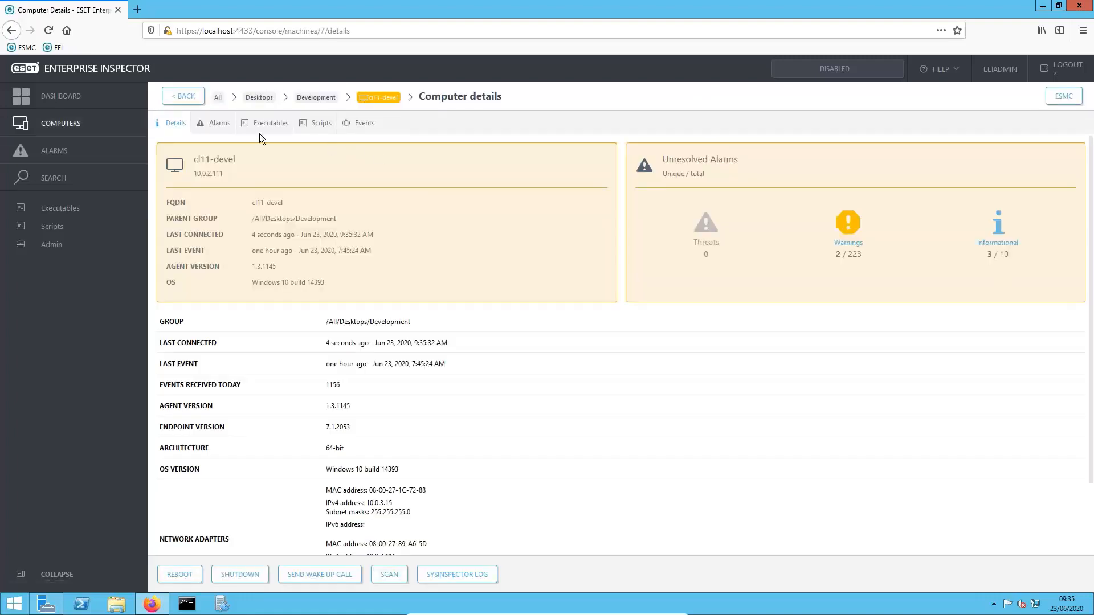
pyautogui.click(220, 126)
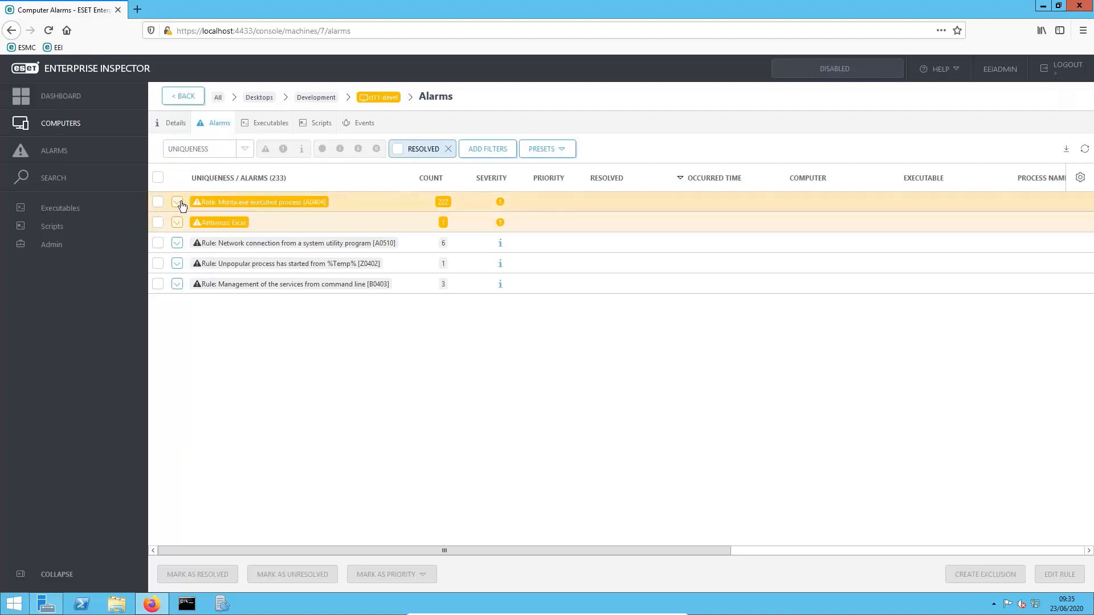
pyautogui.click(157, 202)
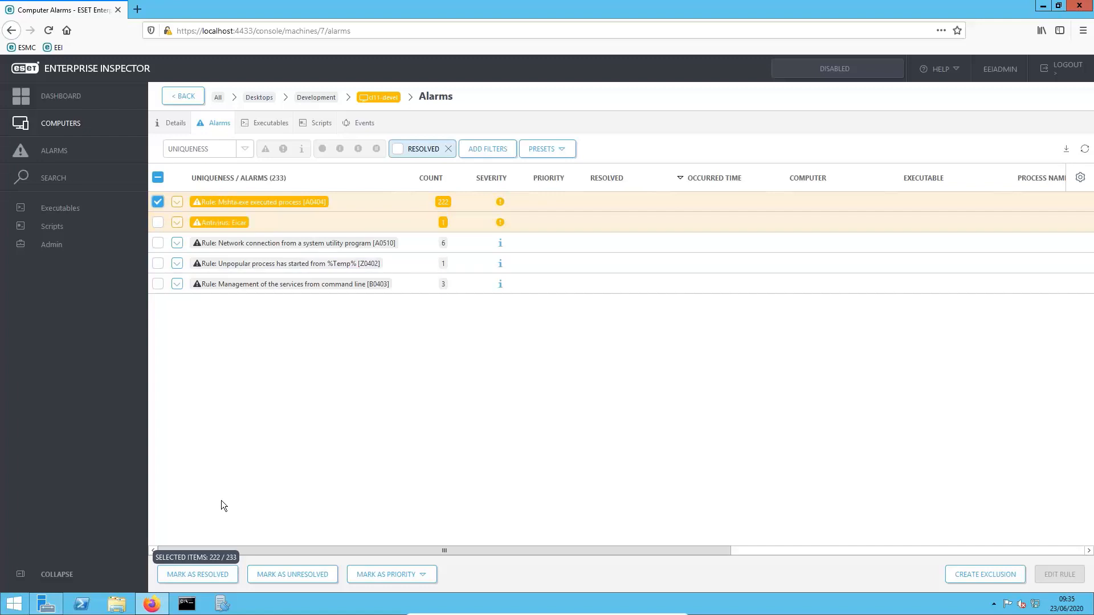
pyautogui.click(220, 575)
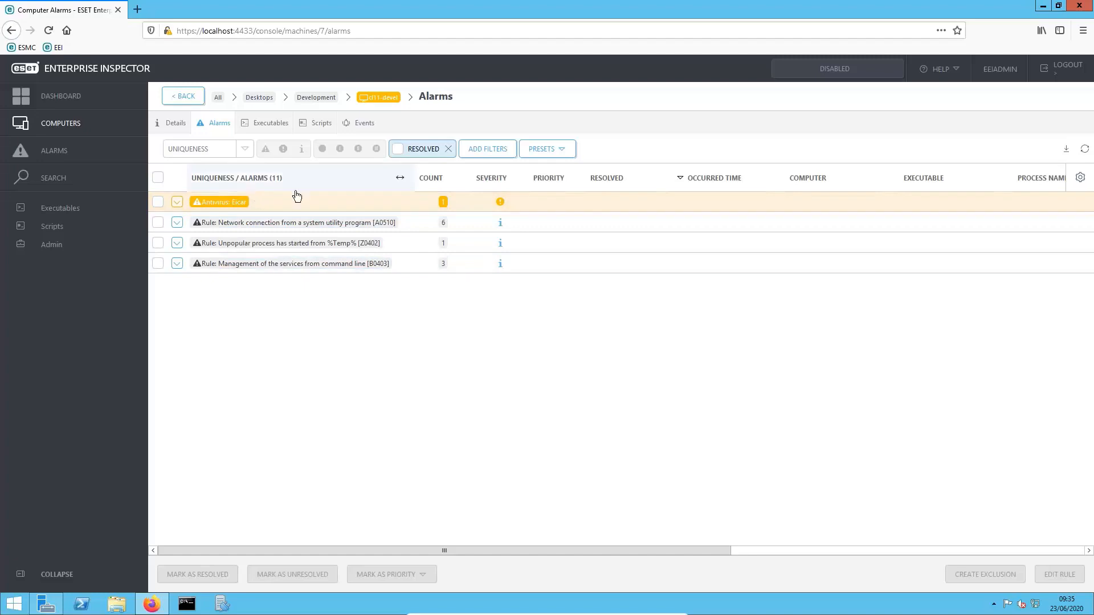
pyautogui.click(398, 150)
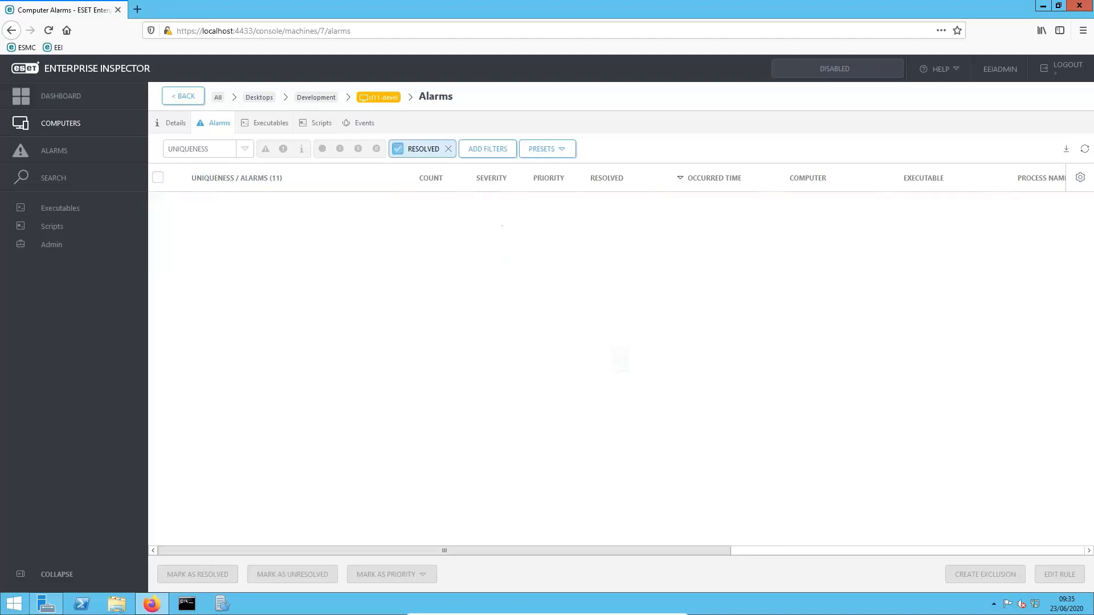
pyautogui.click(398, 150)
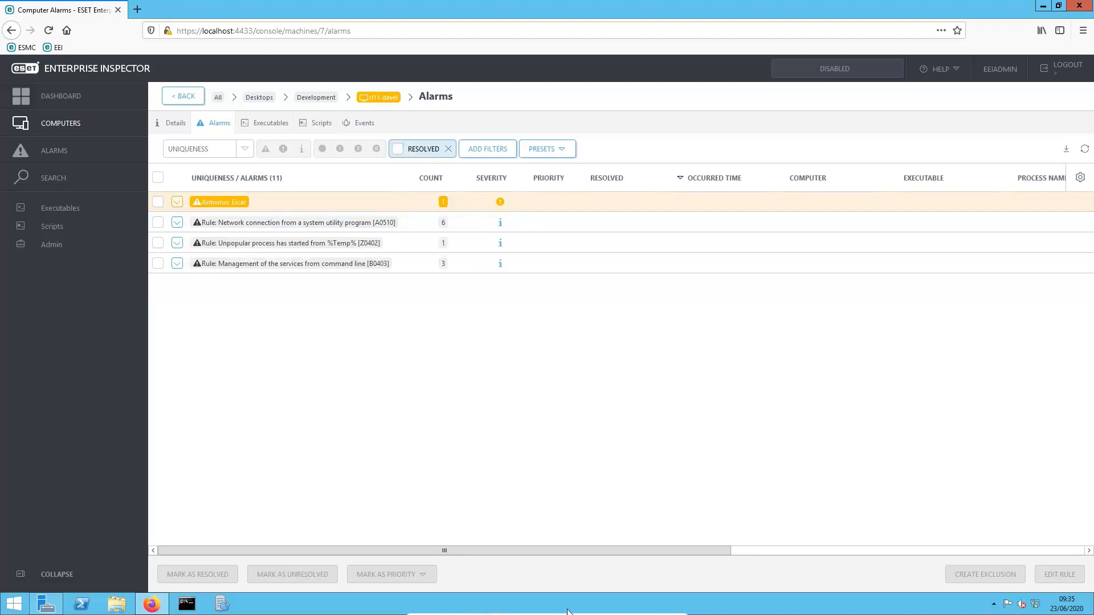
# - Switch to the CL11-DEVEL client and run the LiveGrid Servers and Repository Servers tests in ESET Functionality Tester
pyautogui.moveTo(619, 614)
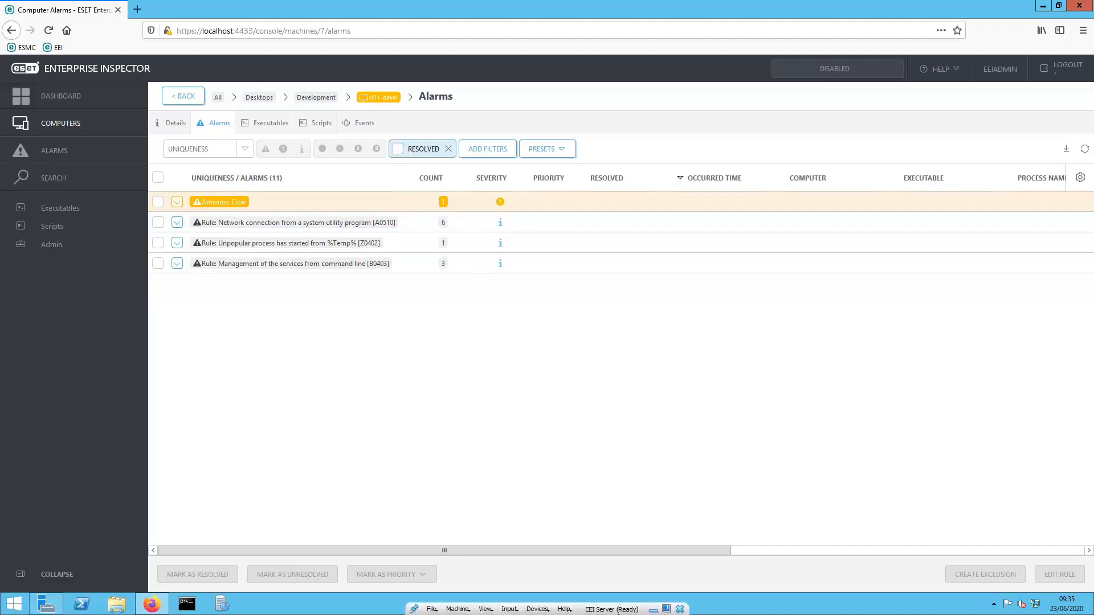
pyautogui.click(653, 609)
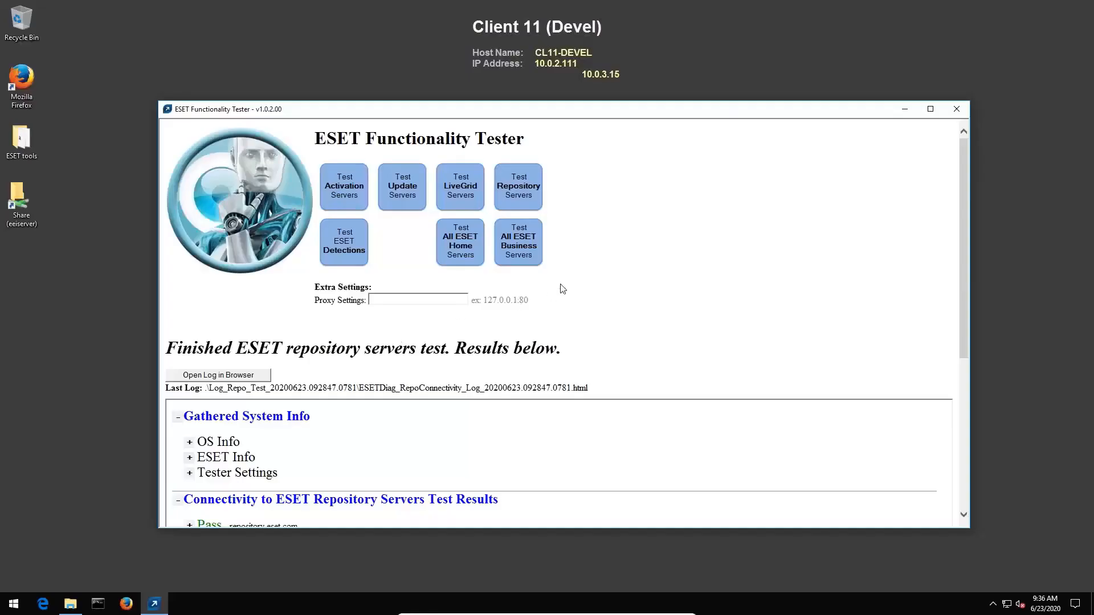
pyautogui.click(461, 185)
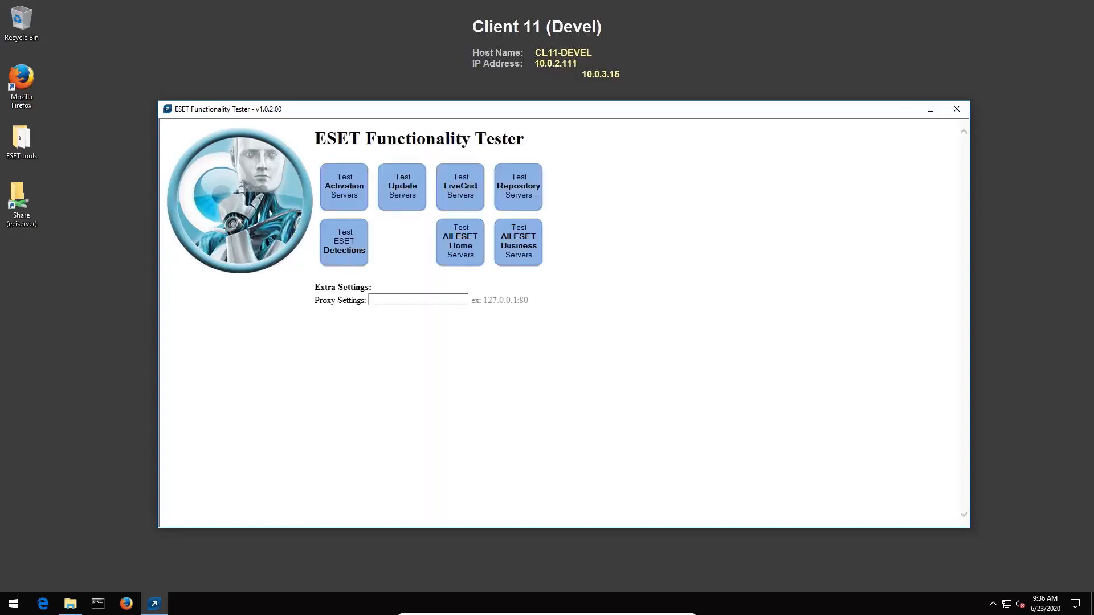
pyautogui.scroll(-9, 479, 360)
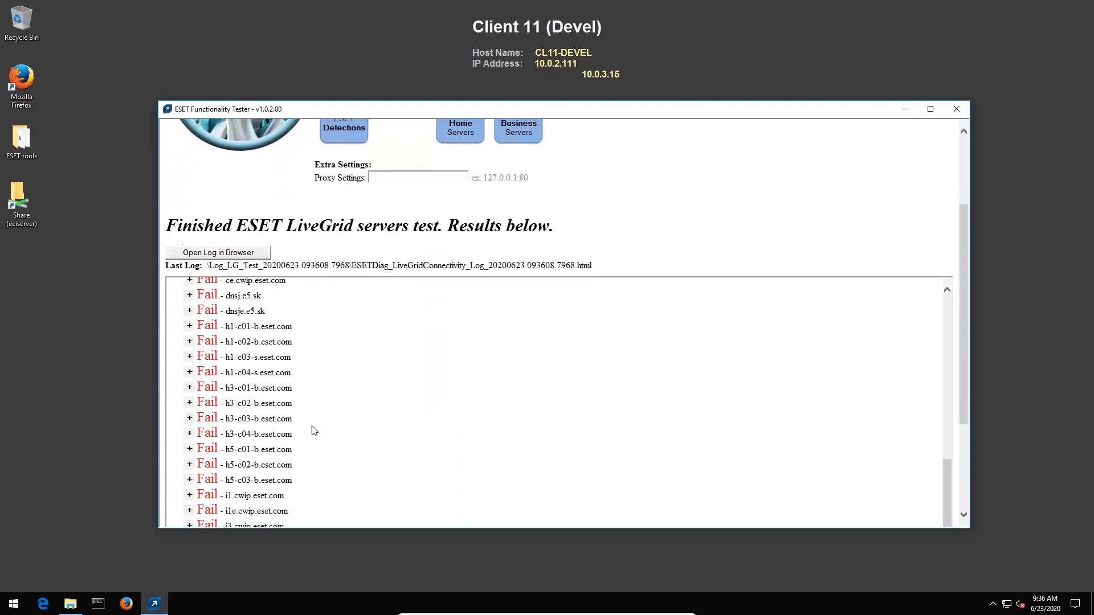
pyautogui.scroll(-3, 312, 427)
pyautogui.scroll(15, 312, 427)
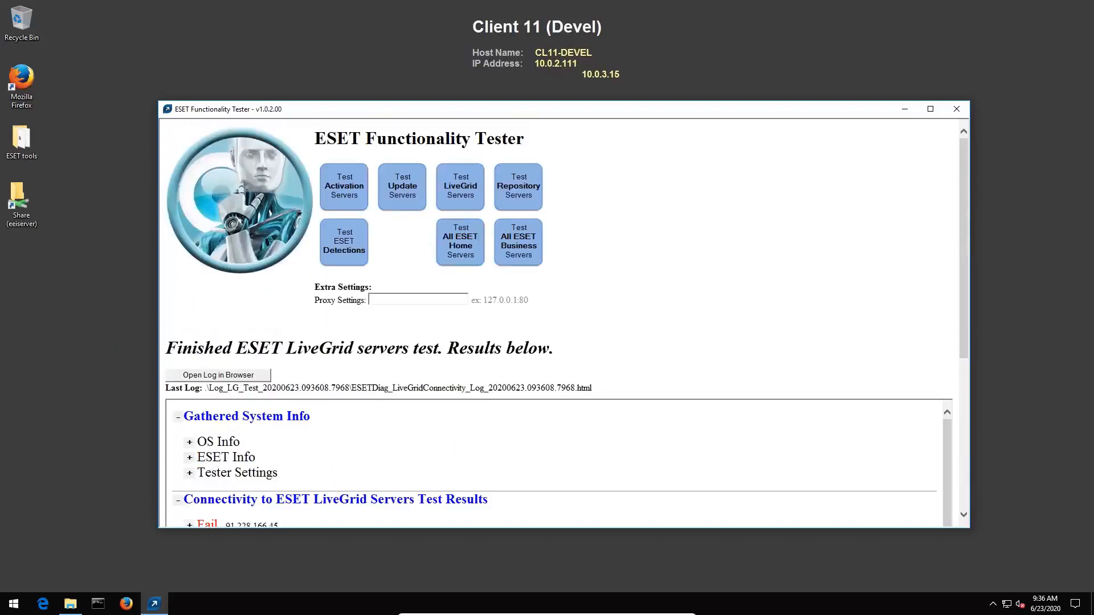
pyautogui.click(520, 184)
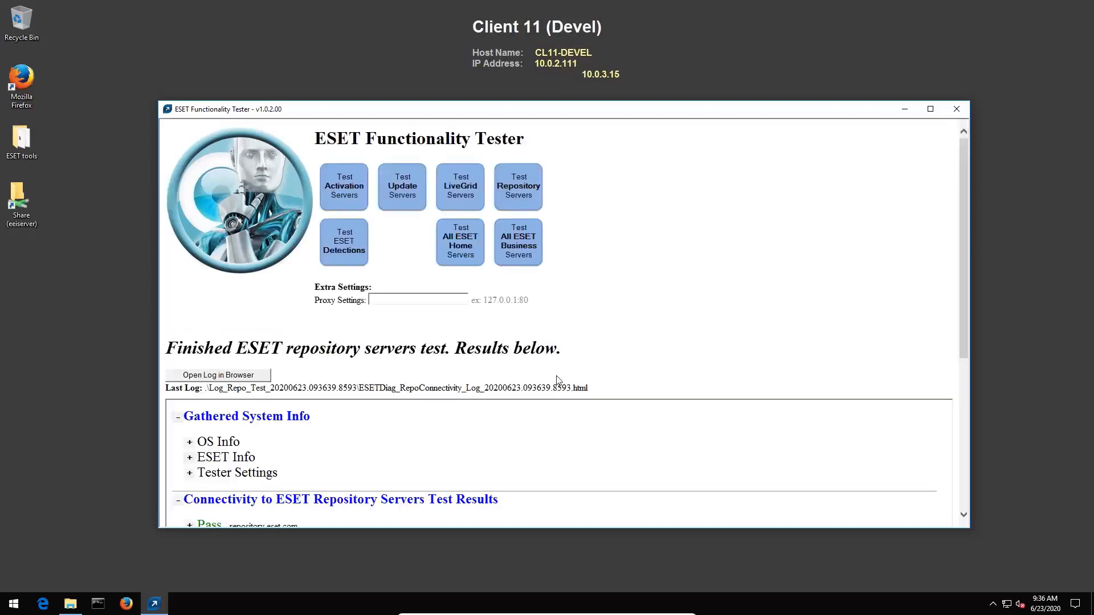
pyautogui.scroll(-4, 495, 409)
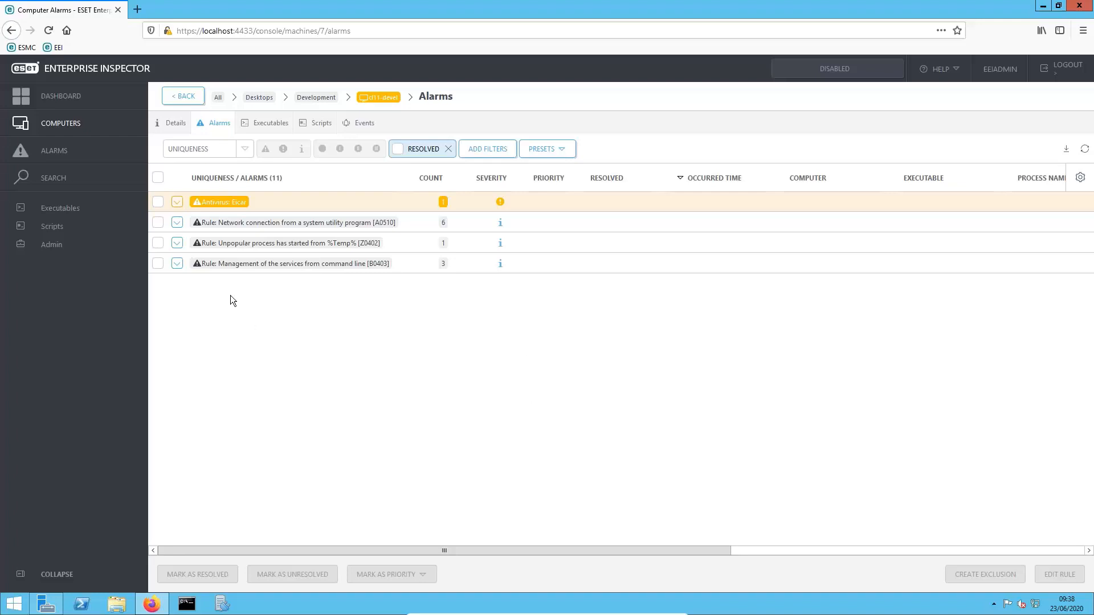
# - Return to the Computers list in ESET Enterprise Inspector and send another wake up call to cl11-devel
pyautogui.click(62, 129)
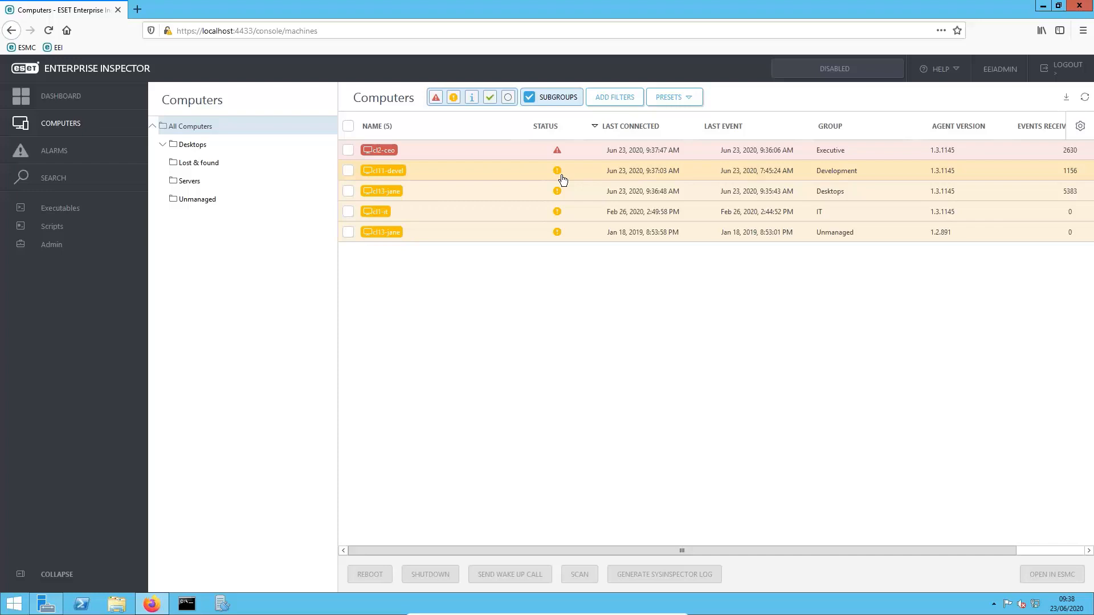
pyautogui.rightClick(449, 177)
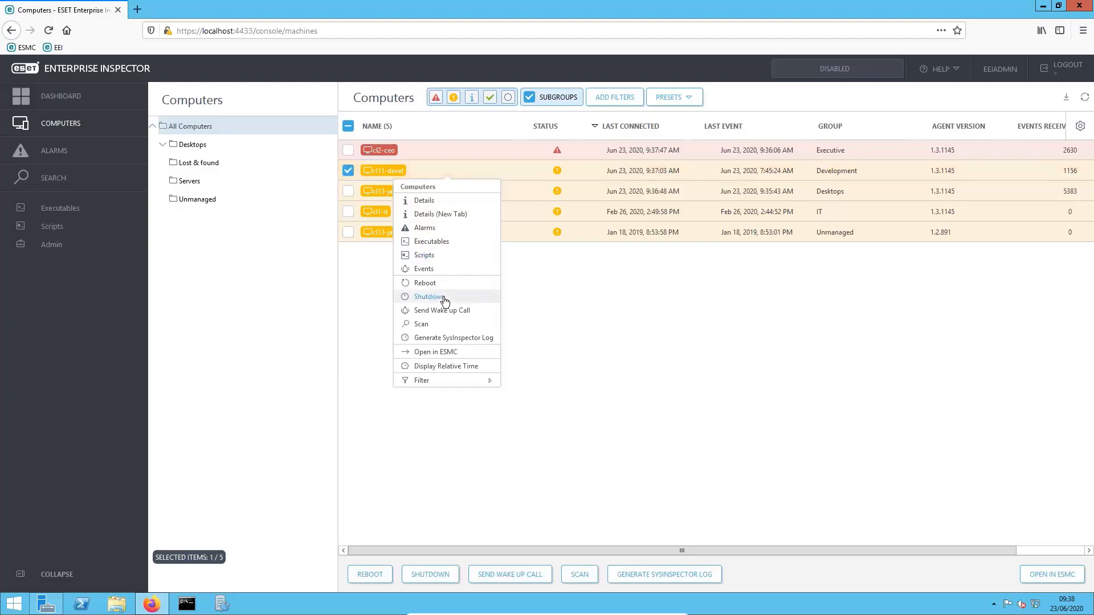
pyautogui.click(464, 311)
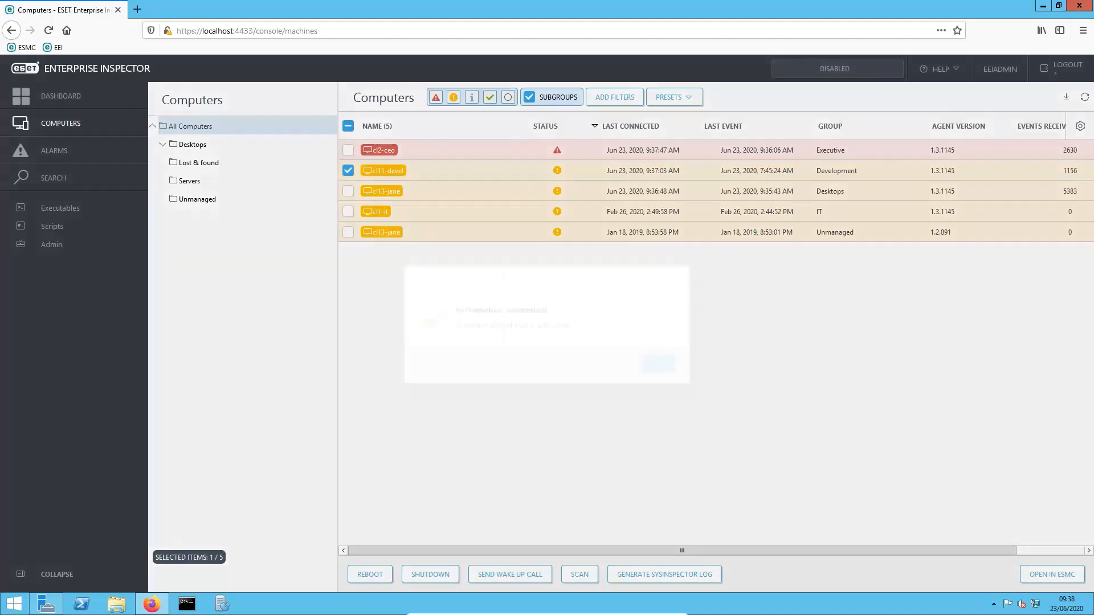
pyautogui.click(648, 365)
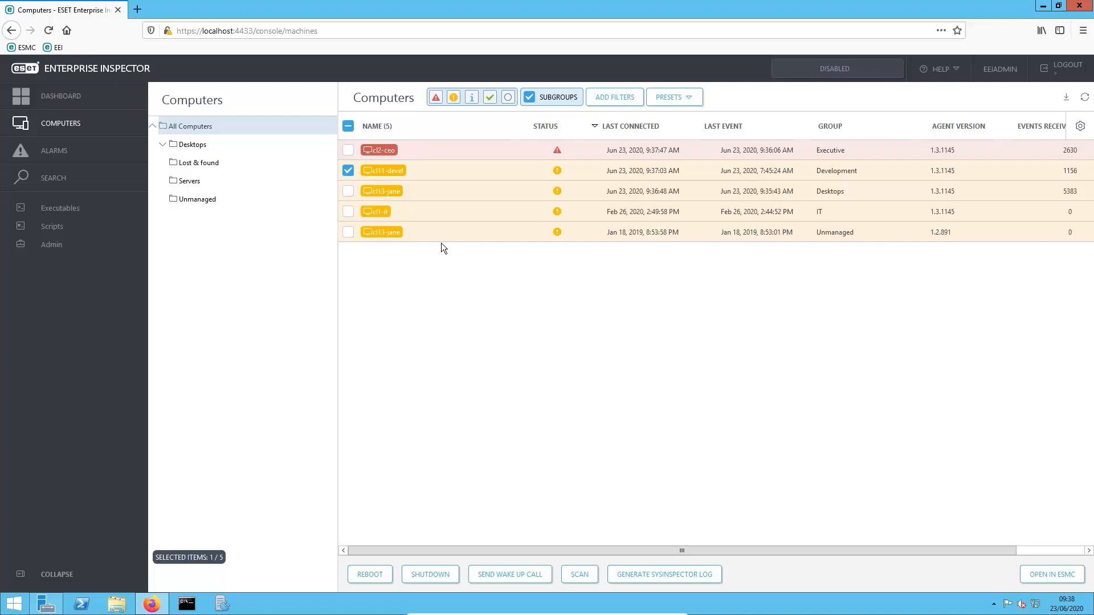
# - Open the details of computer cl11-devel and check its list of unresolved alarms for the retested Mshta.exe activity
pyautogui.click(399, 173)
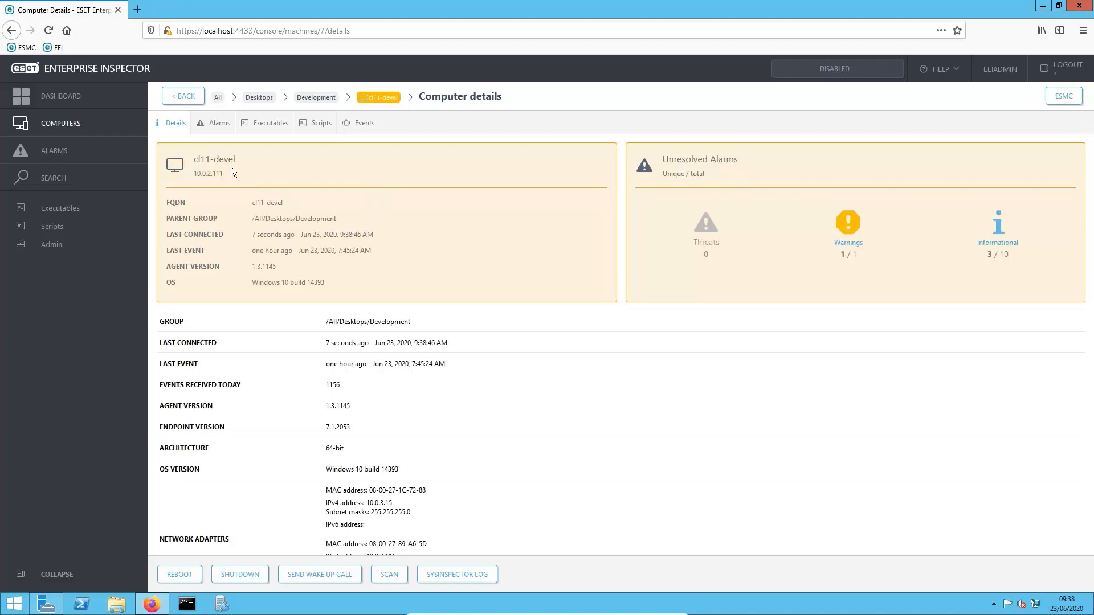
pyautogui.click(211, 127)
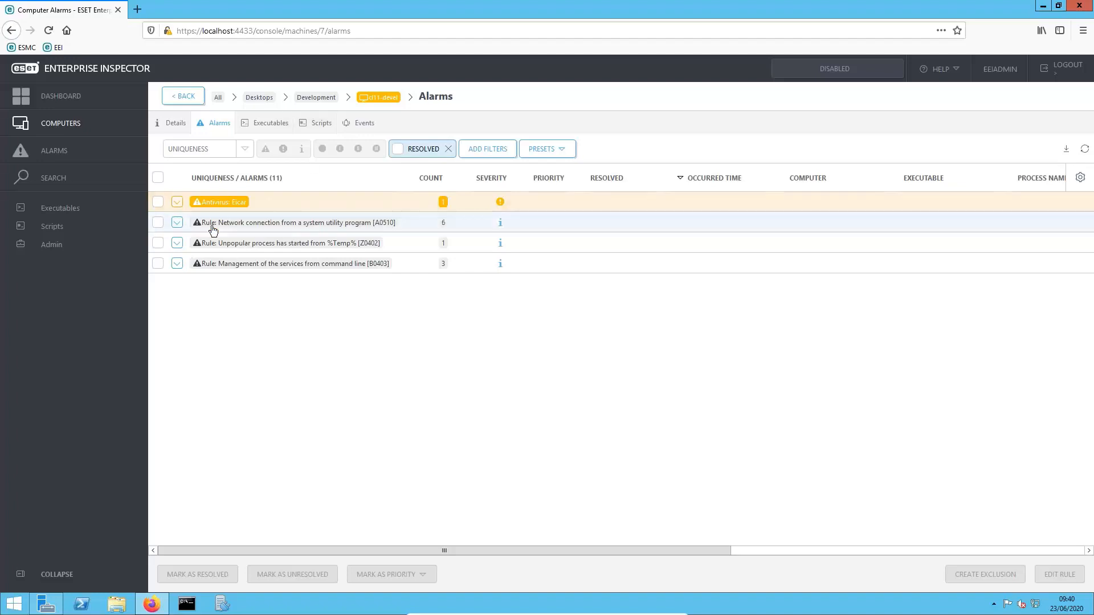
# - Start a rule exclusion from cl11-devel's Antivirus: Eicar alarm and name it "sdaf"
pyautogui.click(158, 203)
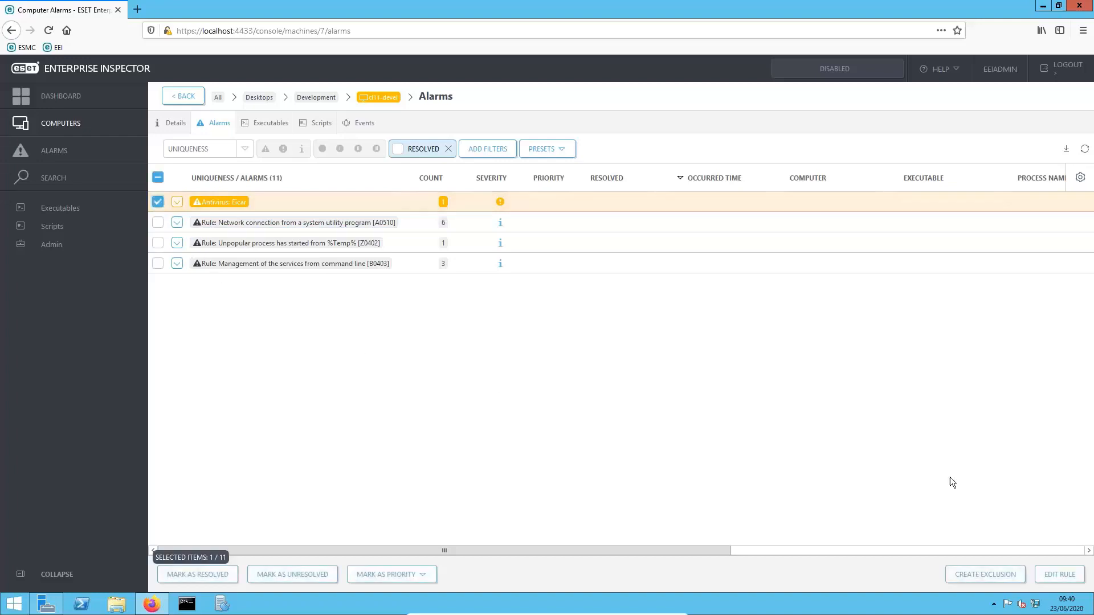
pyautogui.click(968, 575)
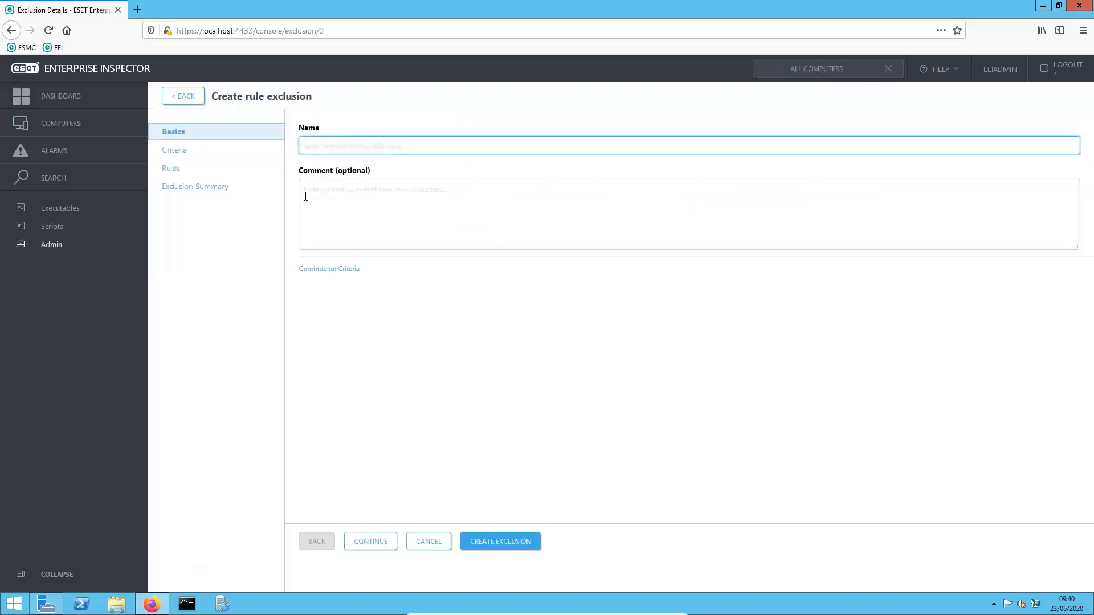
pyautogui.click(190, 151)
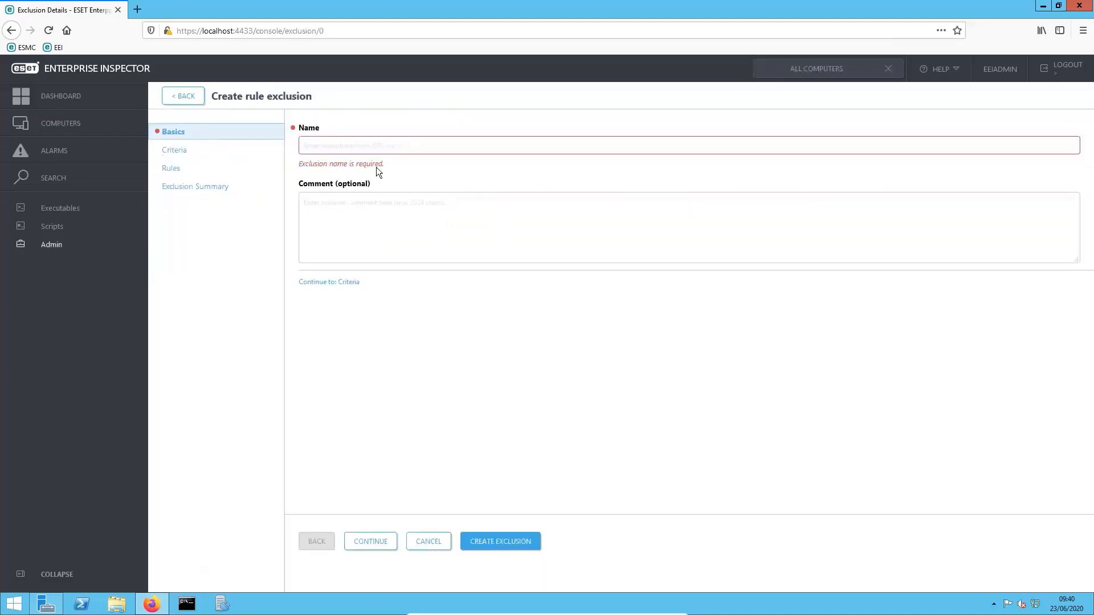
pyautogui.click(348, 145)
pyautogui.write('sdaf')
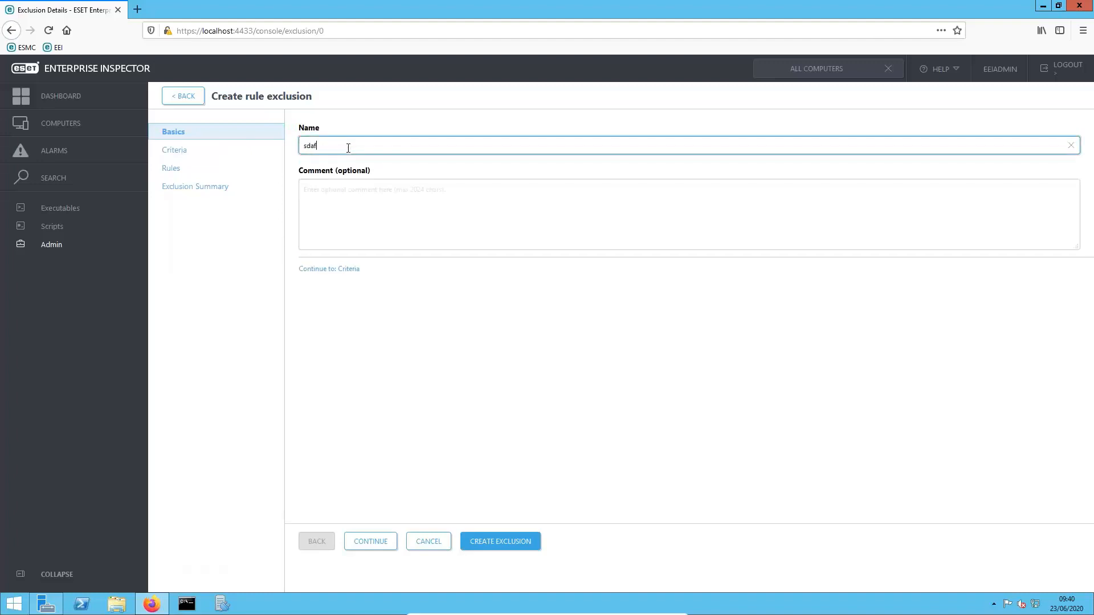
# - Inspect the draft exclusion's rule selection and criteria, including the exclusion expression in the advanced editor
pyautogui.click(172, 169)
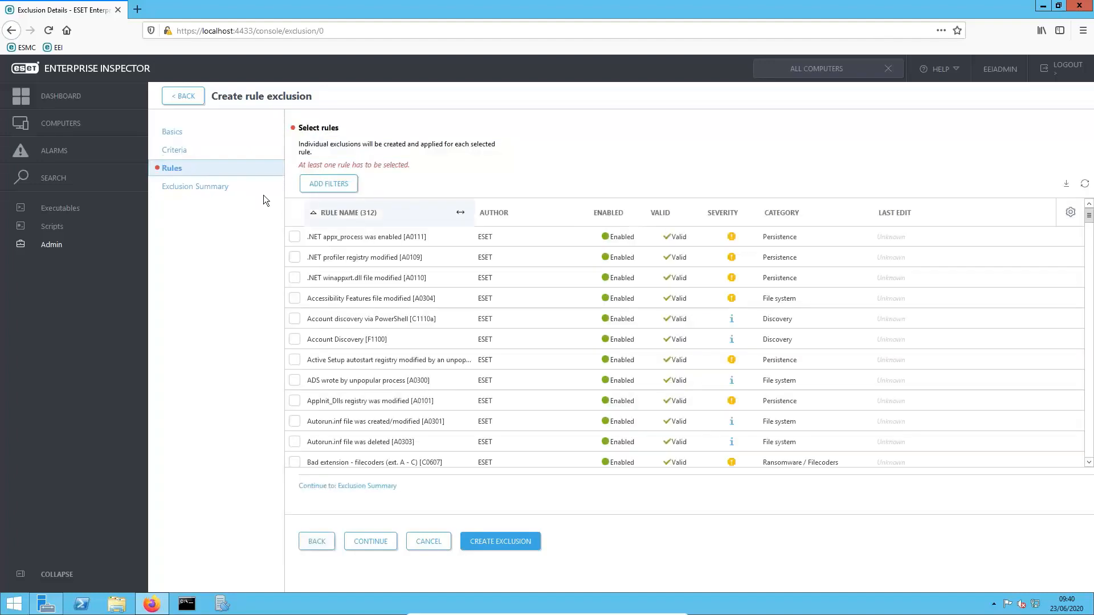
pyautogui.click(175, 151)
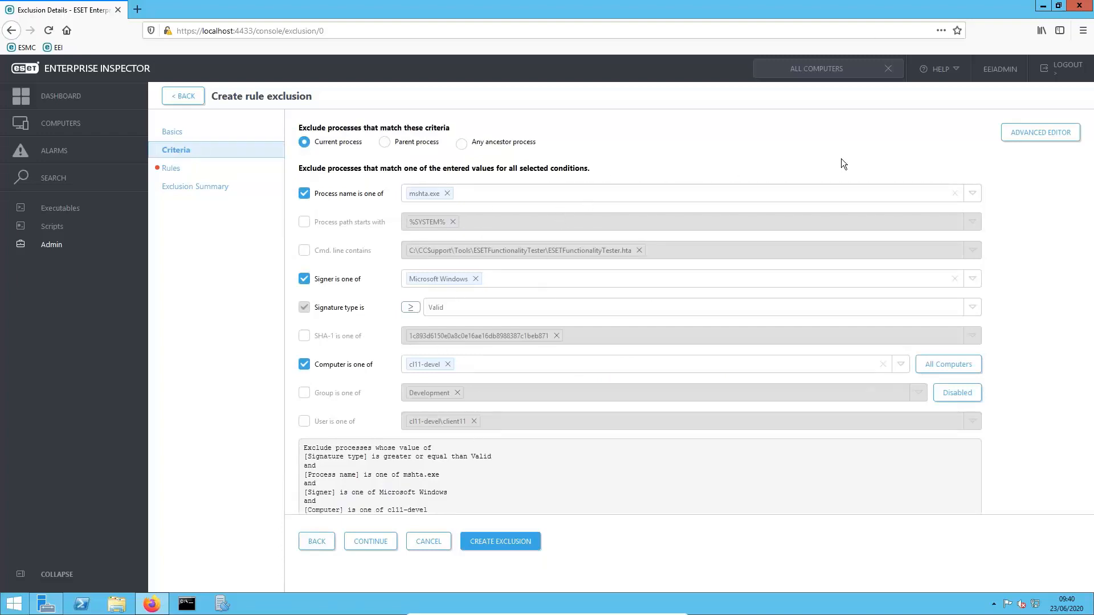
pyautogui.click(1034, 139)
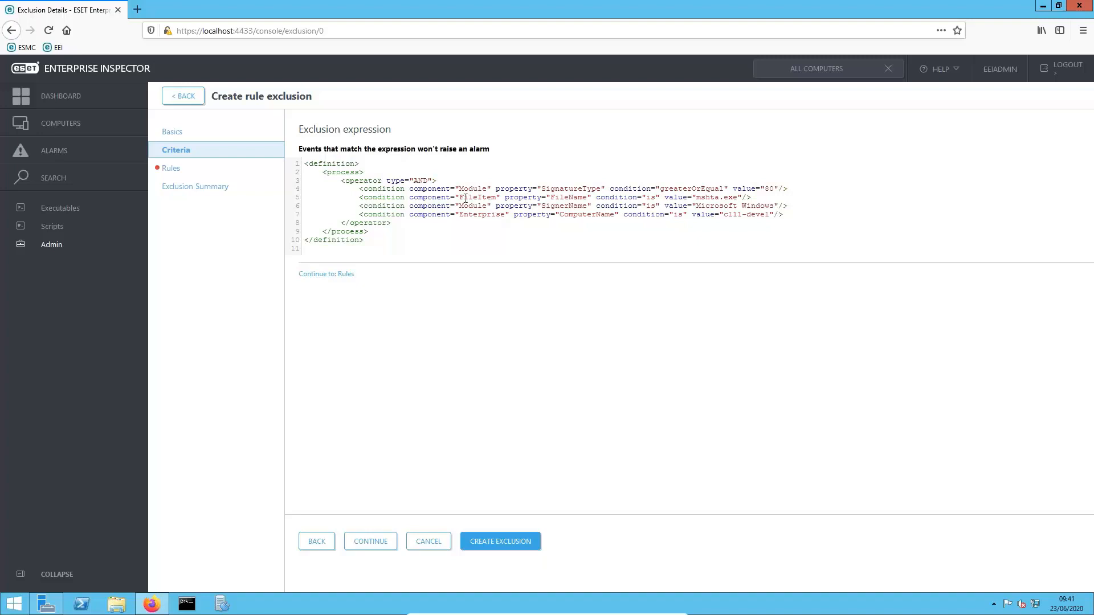
# - Leave the draft exclusion without creating it and open the details of computer cl11-devel from the Computers list
pyautogui.click(111, 106)
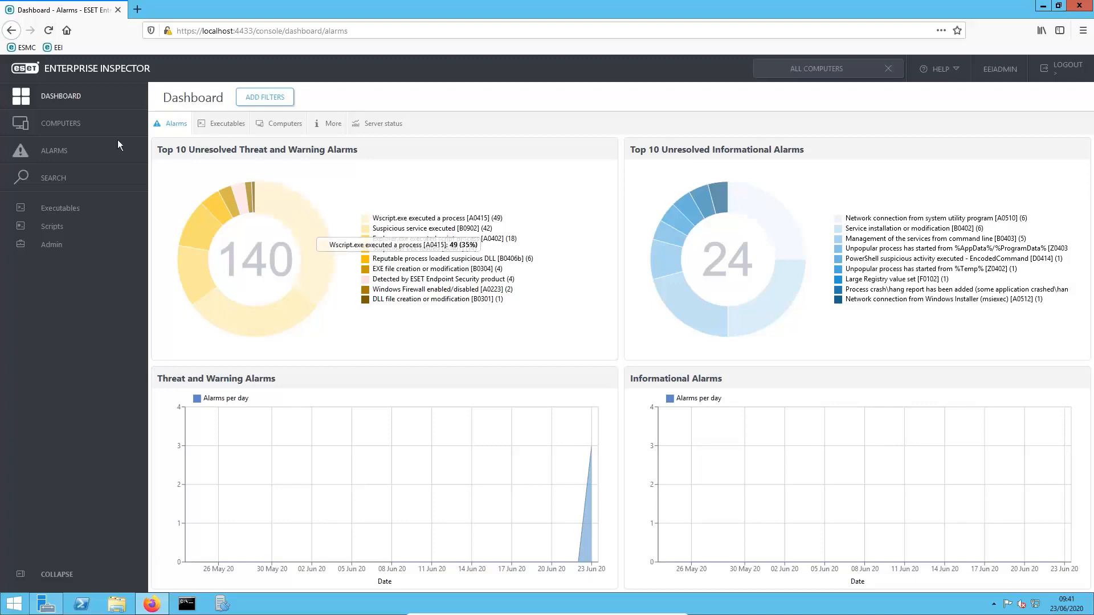
pyautogui.click(73, 124)
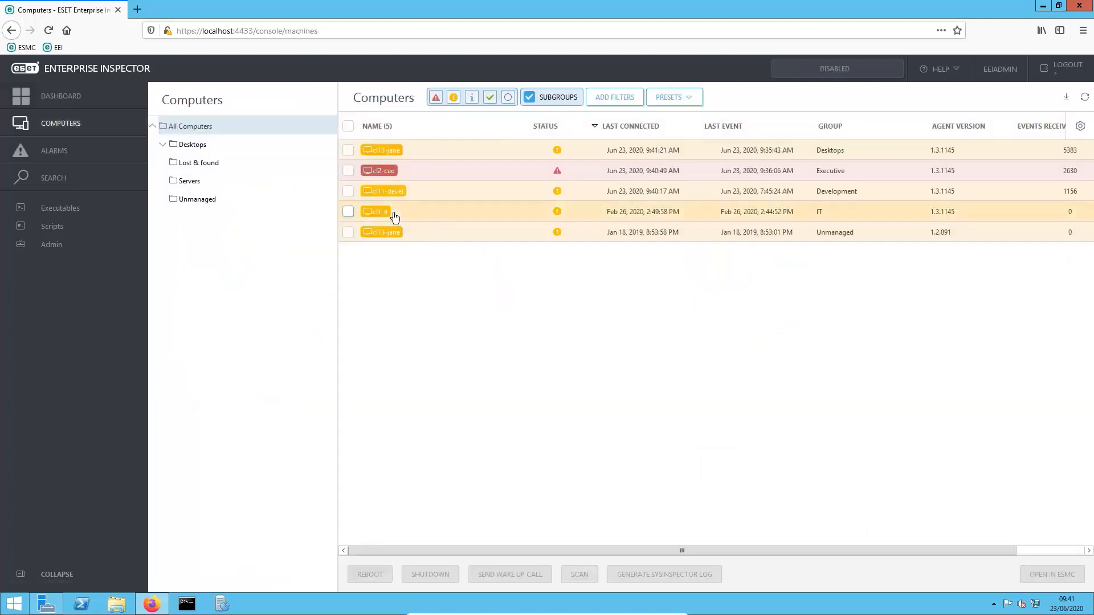
pyautogui.click(390, 170)
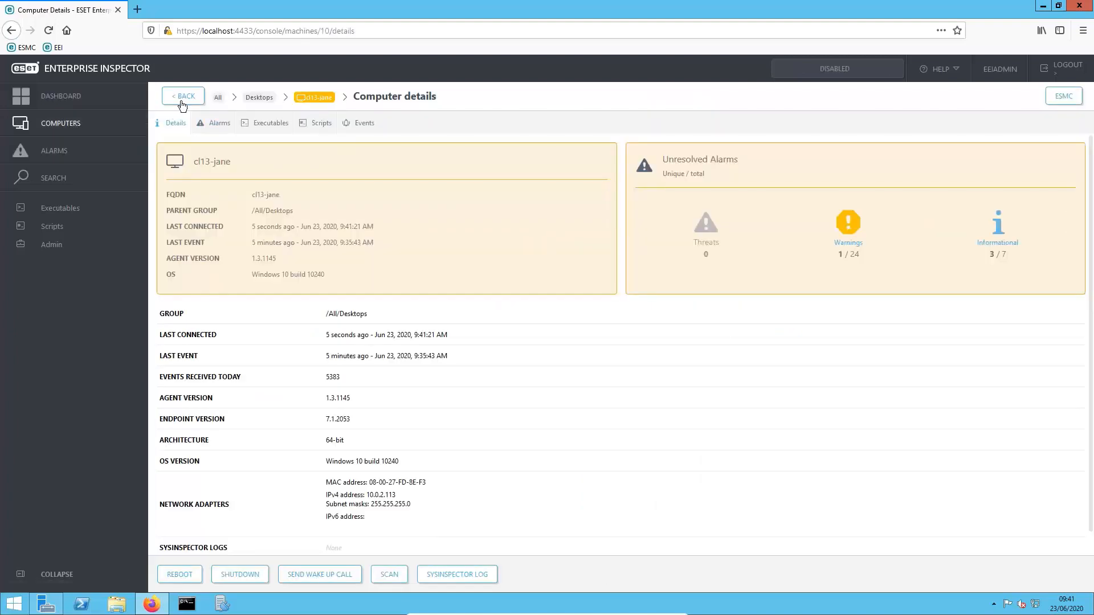
pyautogui.click(181, 99)
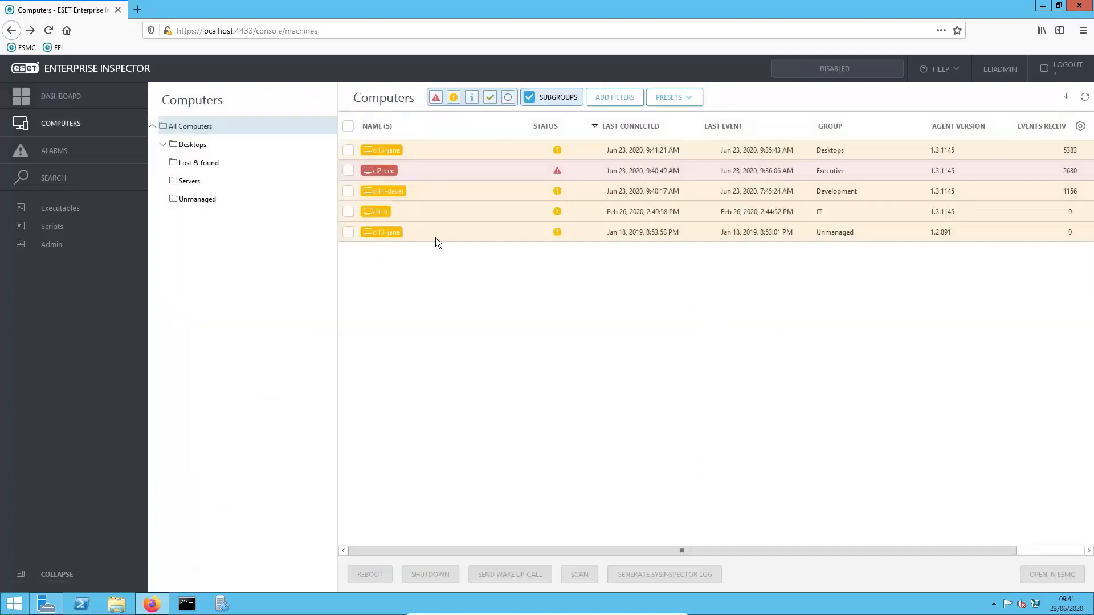
pyautogui.click(383, 192)
pyautogui.click(365, 227)
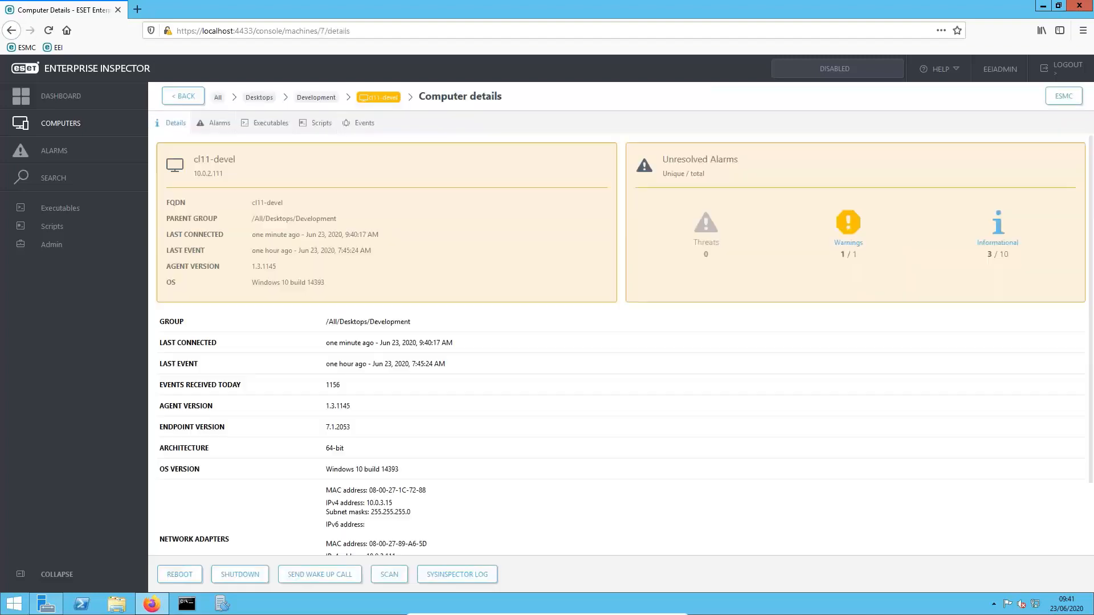
# - Examine cl11-devel's recorded events, looking through their processes, timestamps, operations and arguments
pyautogui.click(365, 124)
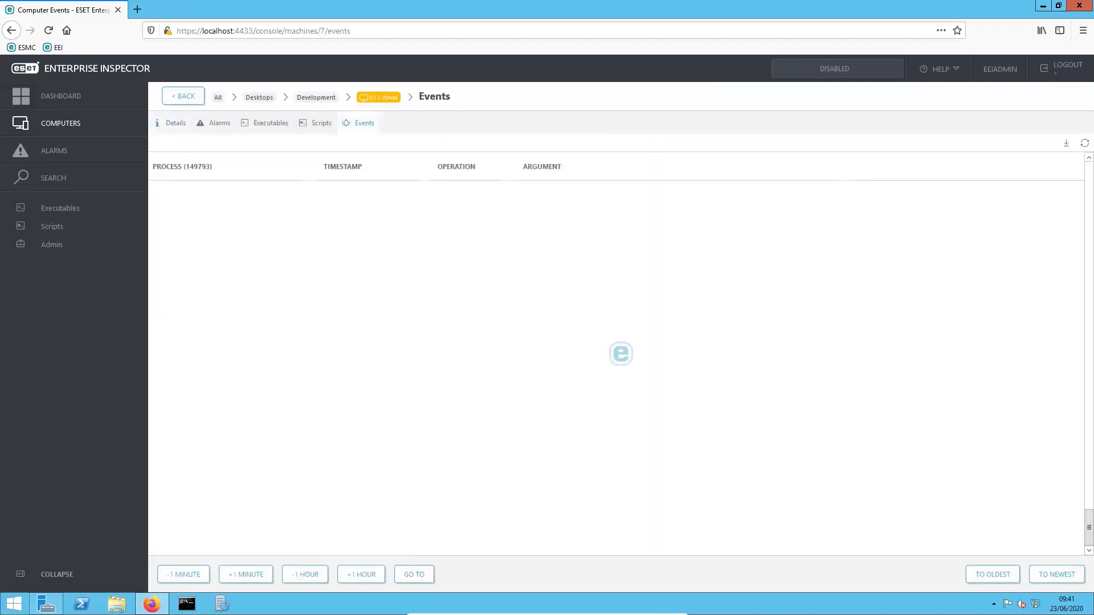
pyautogui.scroll(6, 351, 228)
pyautogui.scroll(5, 362, 299)
pyautogui.scroll(-8, 363, 299)
pyautogui.scroll(-4, 347, 299)
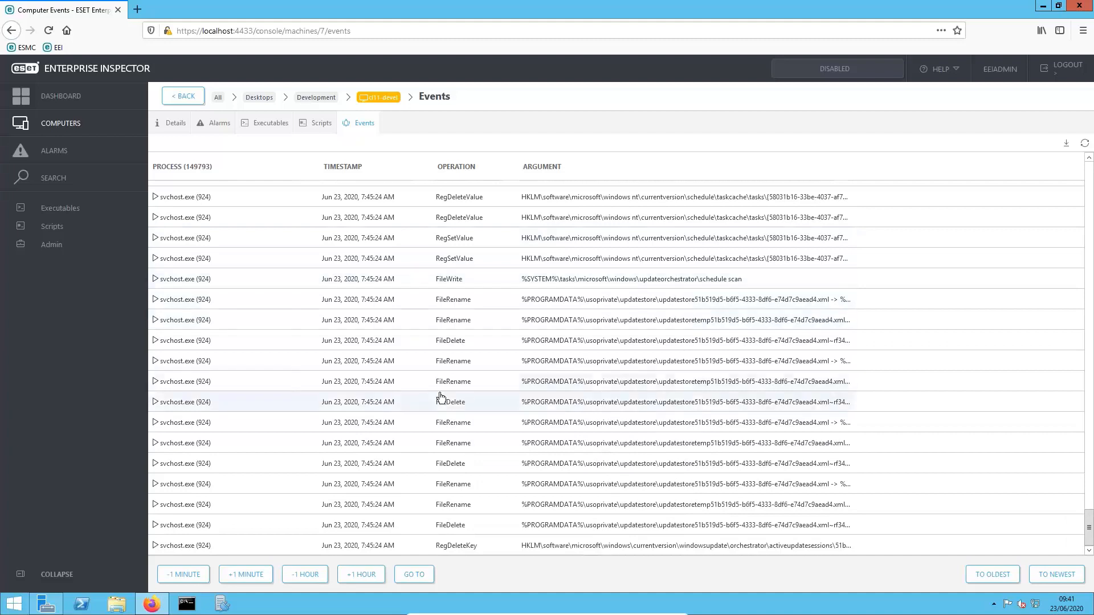
pyautogui.scroll(7, 441, 394)
pyautogui.scroll(3, 441, 392)
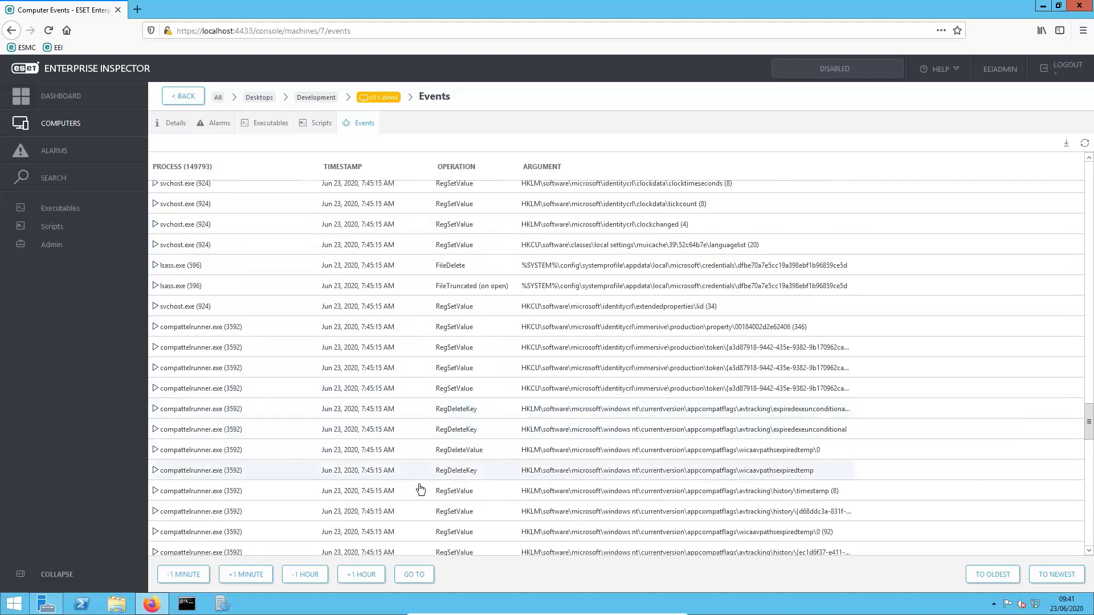
pyautogui.scroll(-7, 420, 442)
pyautogui.scroll(15, 420, 438)
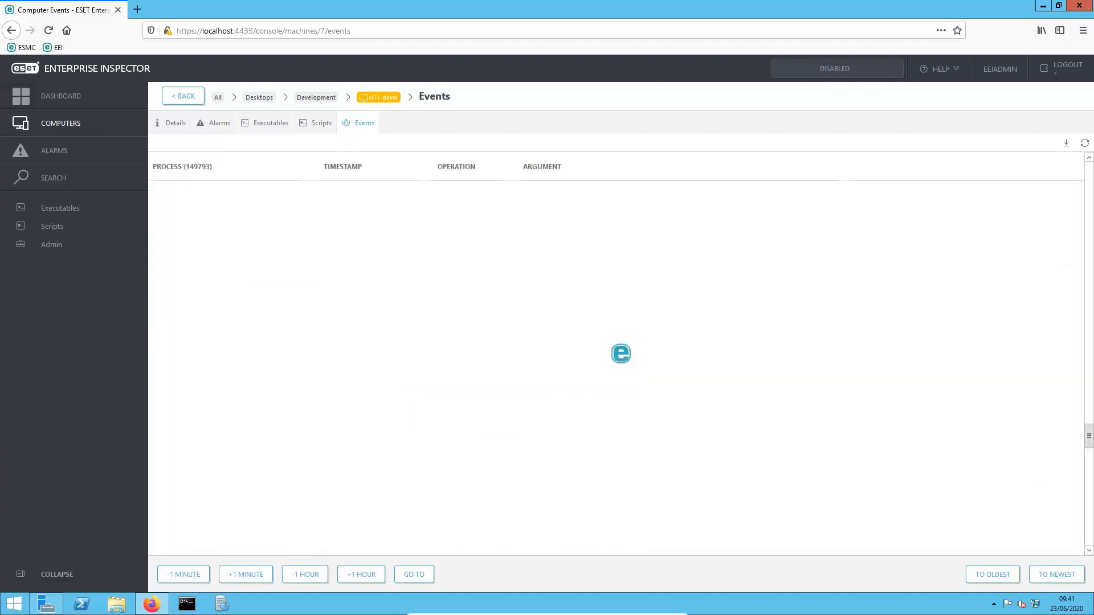
pyautogui.scroll(-10, 419, 437)
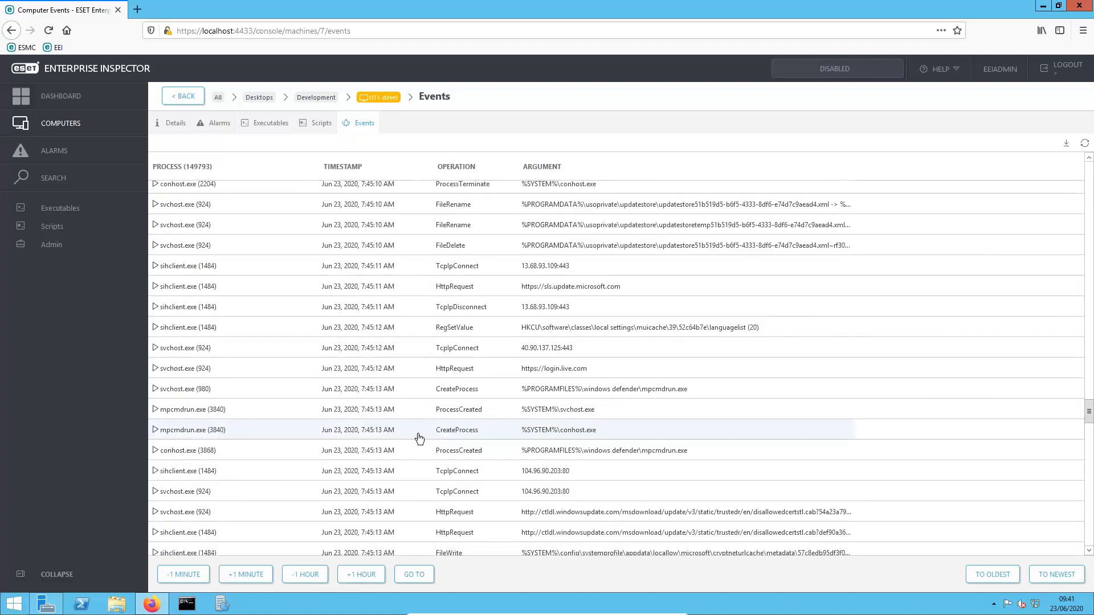
pyautogui.scroll(-8, 418, 436)
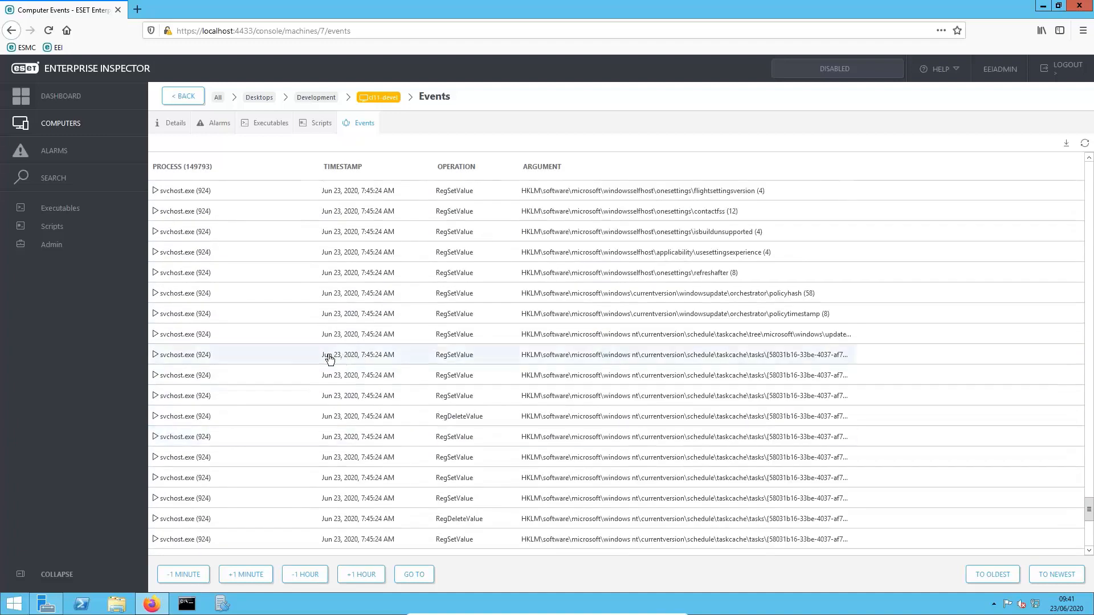
pyautogui.scroll(-5, 398, 405)
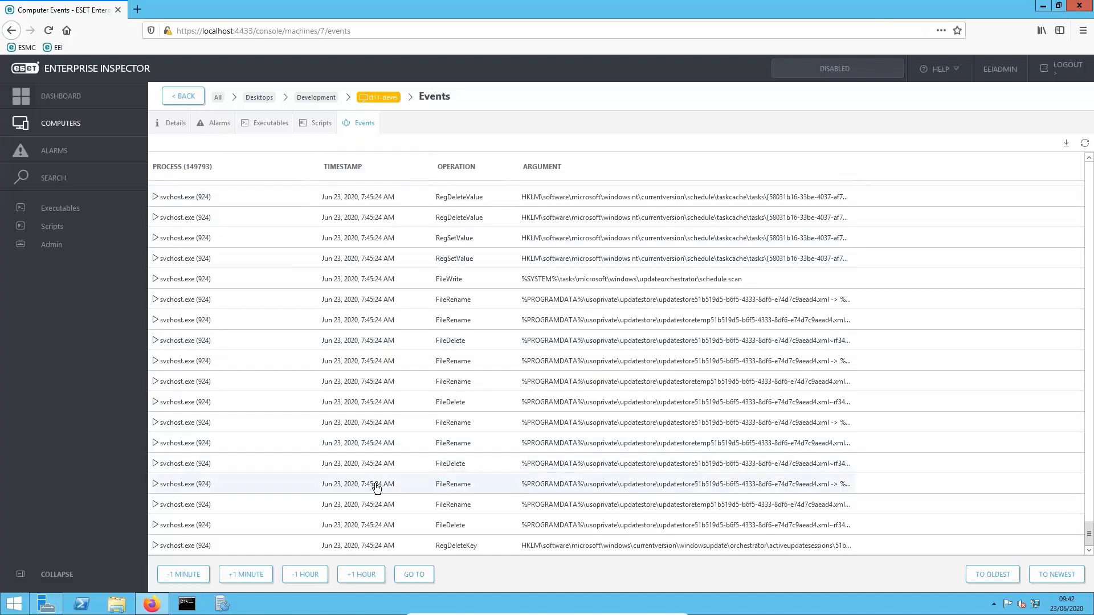
pyautogui.scroll(3, 346, 483)
pyautogui.scroll(10, 360, 350)
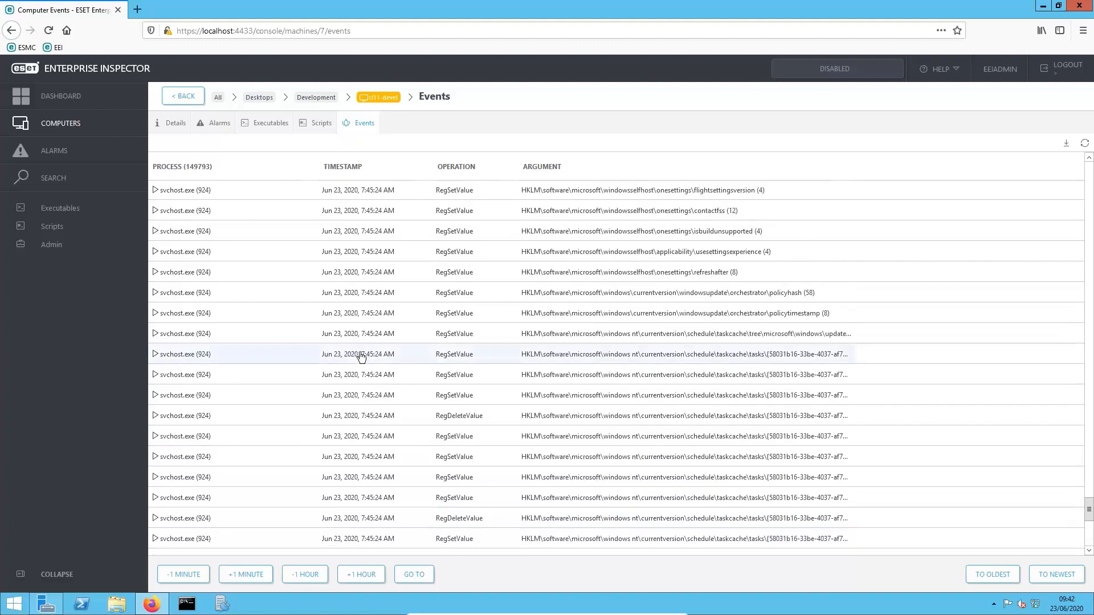
pyautogui.scroll(10, 362, 357)
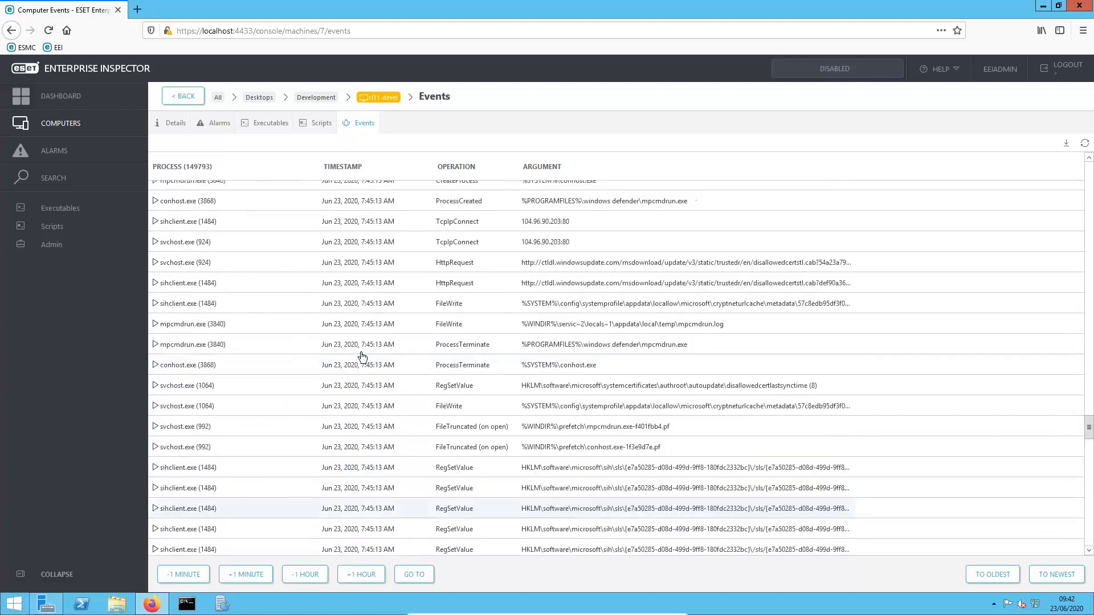
pyautogui.scroll(8, 464, 300)
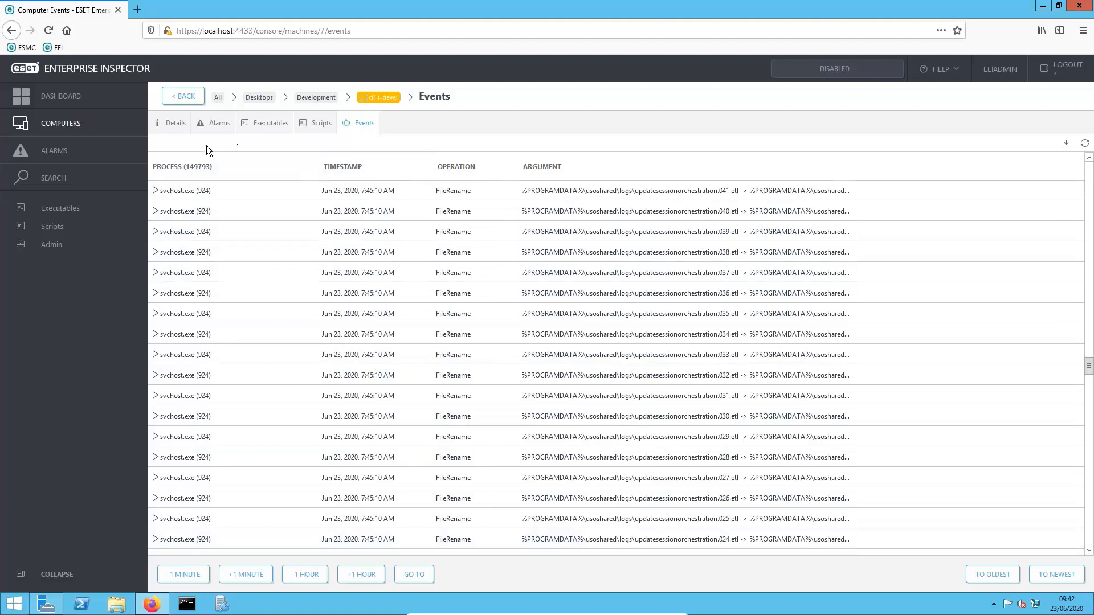
# - Return to cl11-devel's alarms and review the available alarm filters without adding any
pyautogui.click(179, 130)
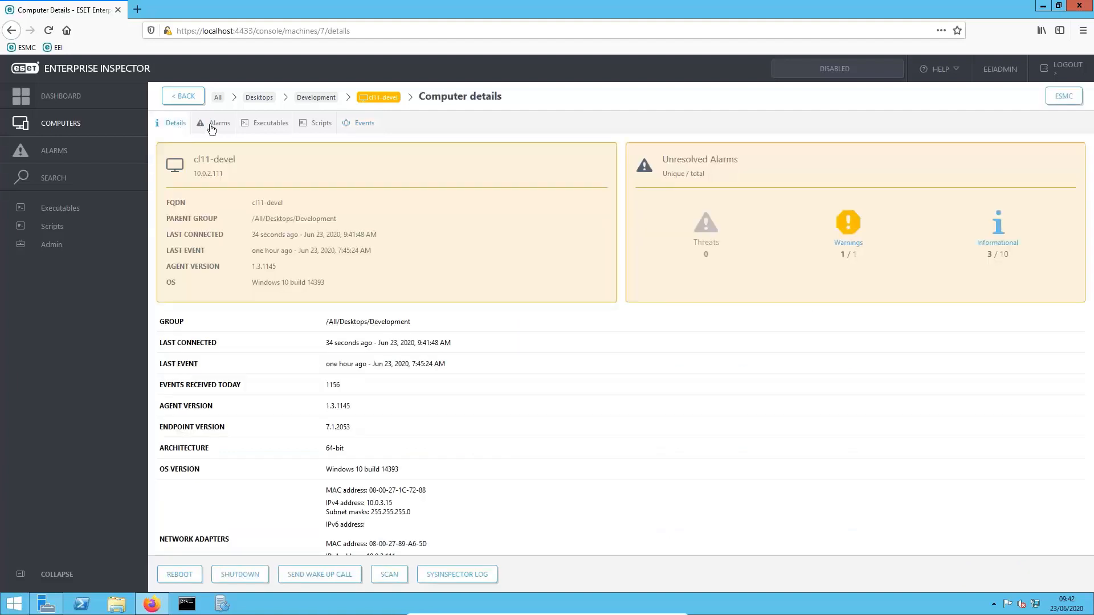
pyautogui.click(220, 128)
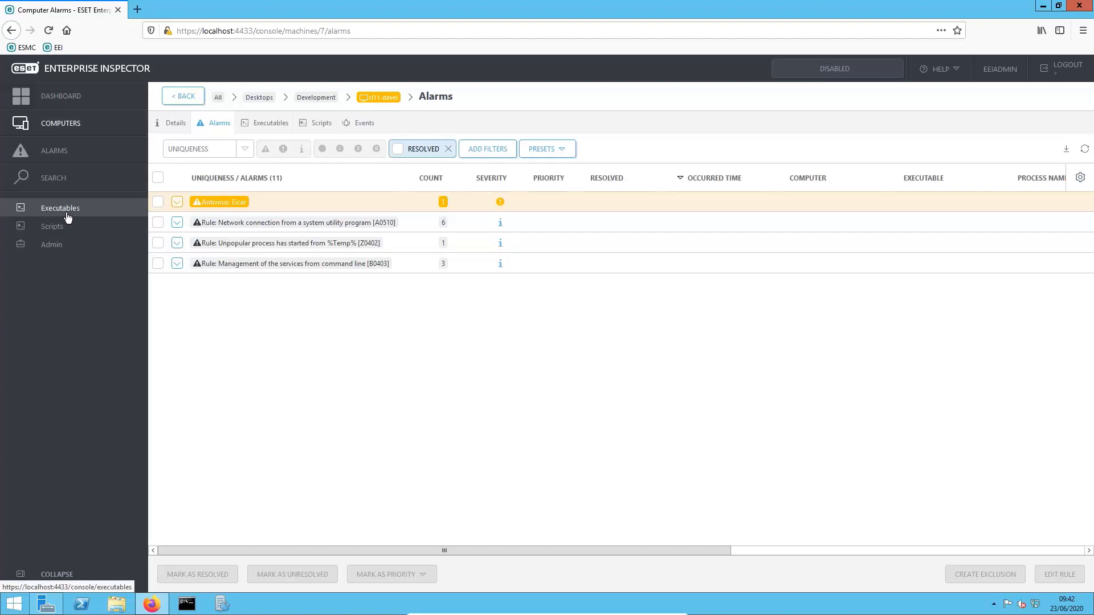
pyautogui.click(502, 150)
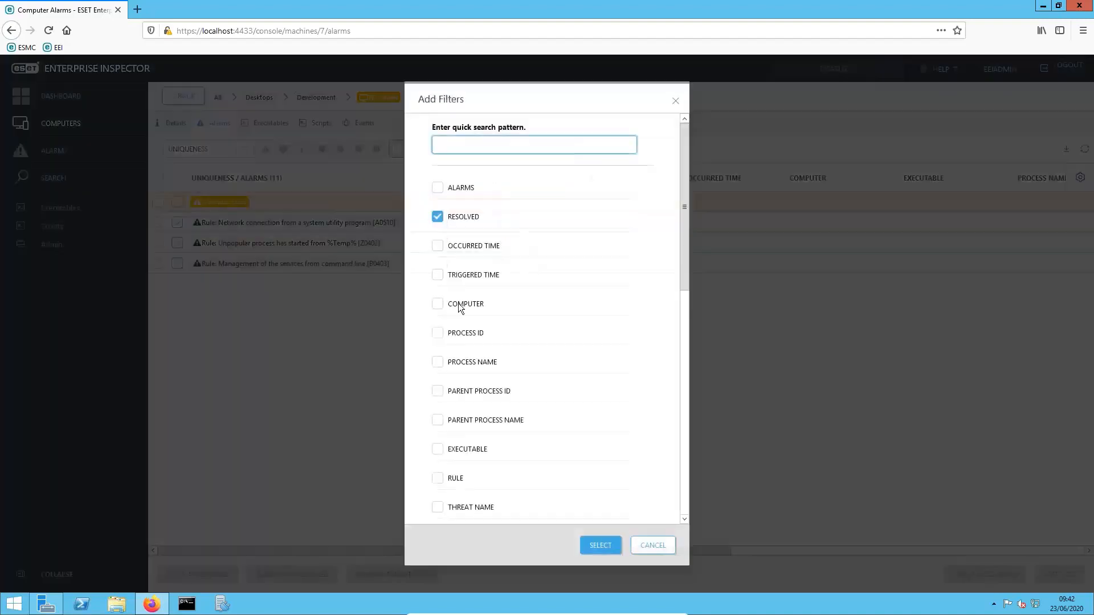
pyautogui.scroll(-5, 467, 331)
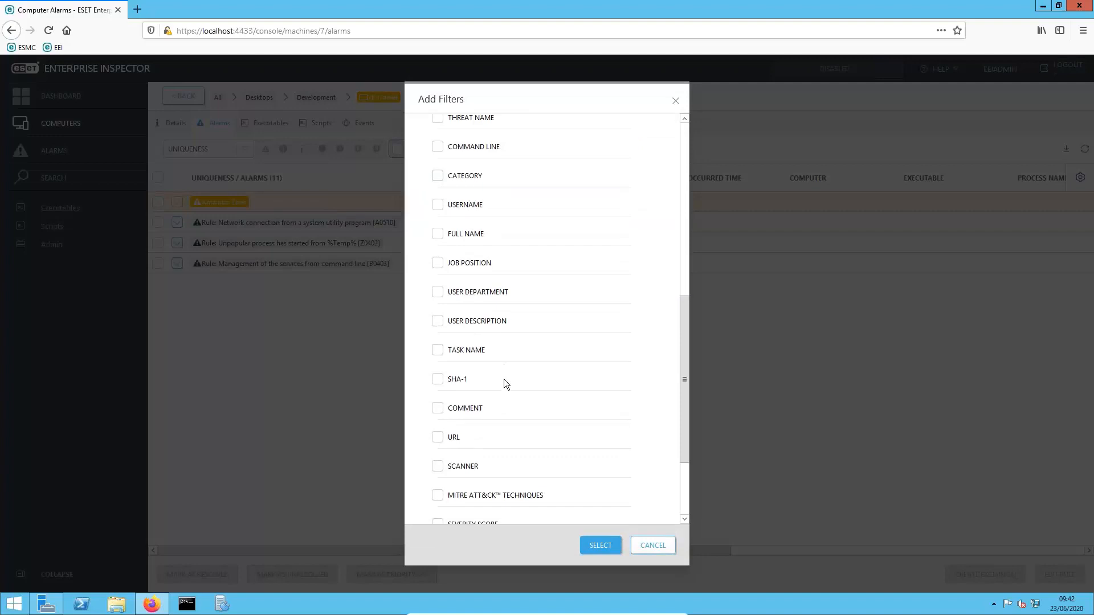
pyautogui.scroll(2, 542, 423)
pyautogui.scroll(5, 543, 424)
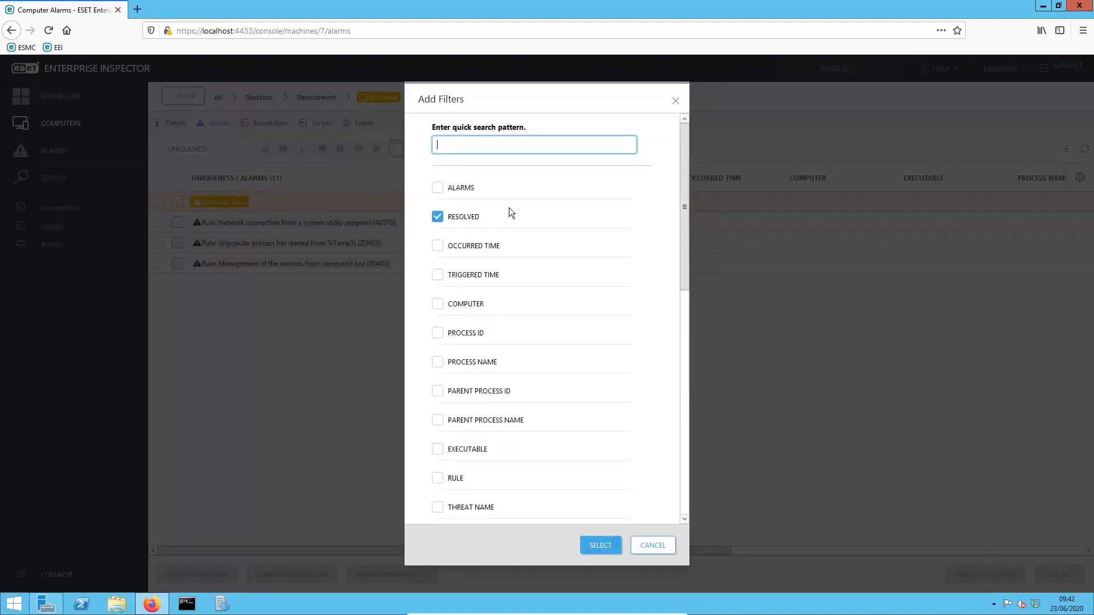
pyautogui.scroll(-7, 515, 465)
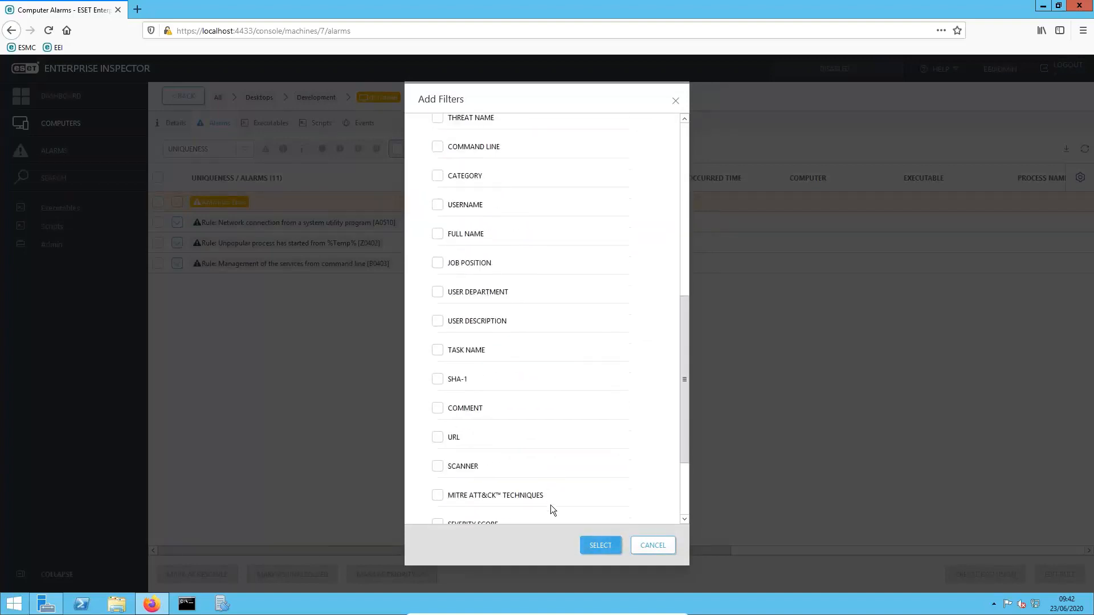
pyautogui.click(653, 545)
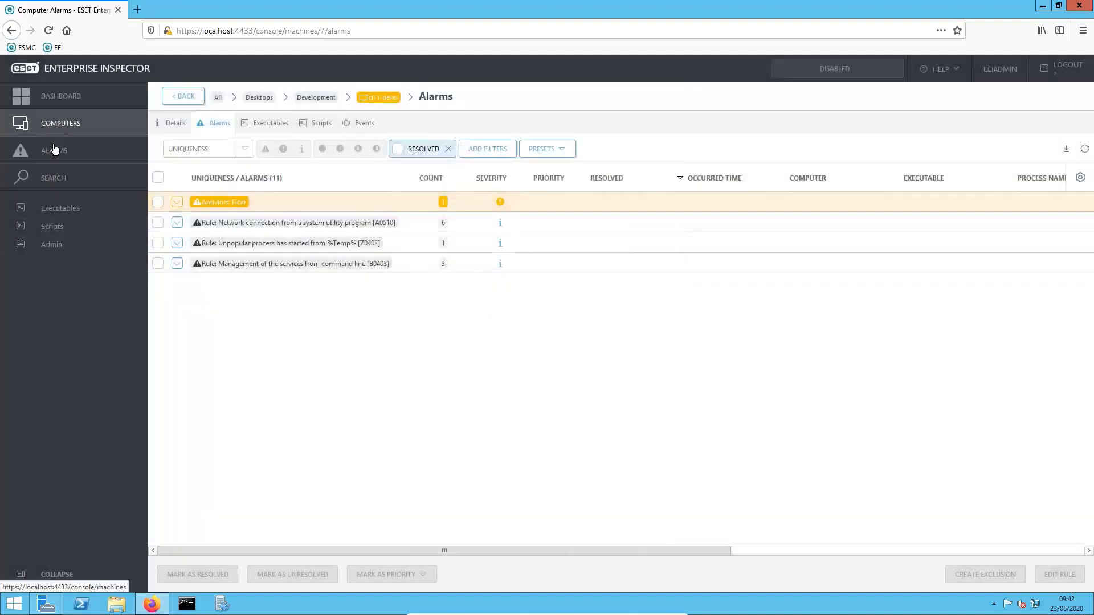
# - Open the Executables overview for all computers, include DLLs alongside the executables, and browse the list
pyautogui.click(61, 210)
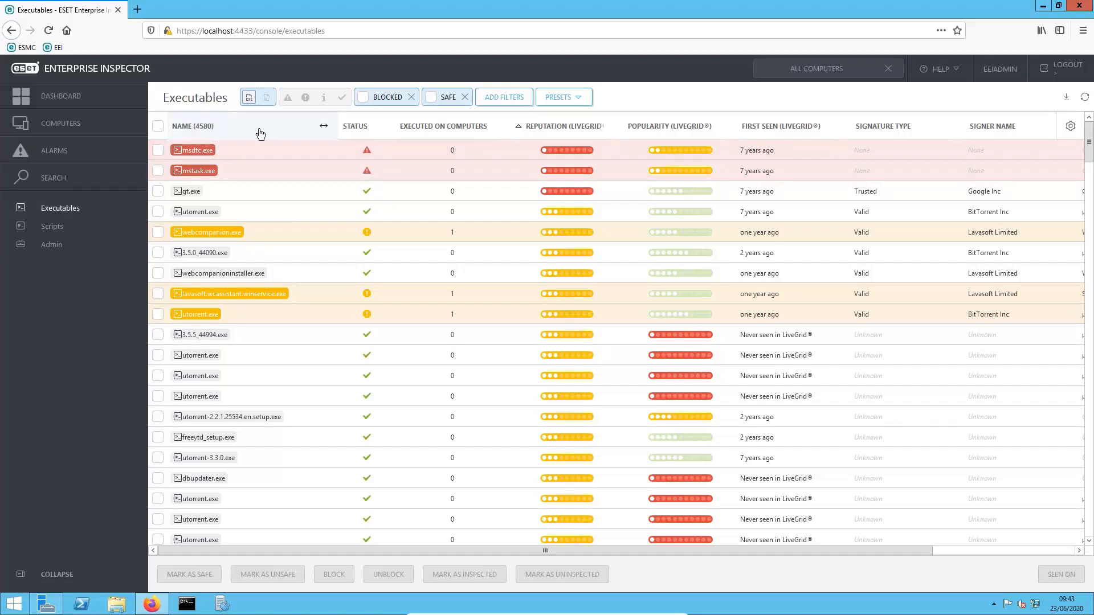
pyautogui.click(266, 99)
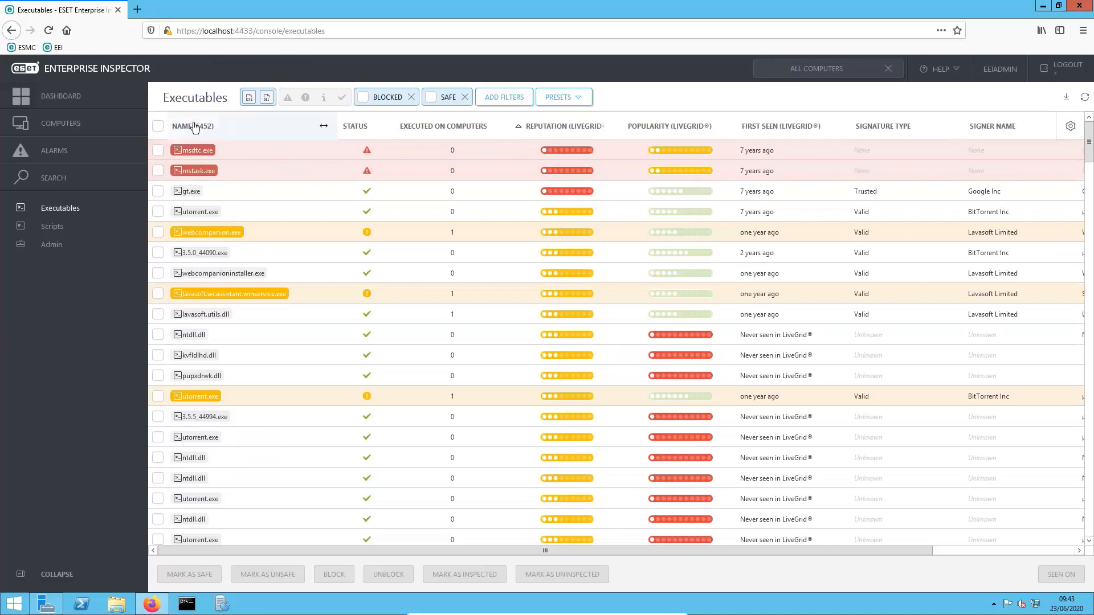
pyautogui.scroll(-15, 511, 310)
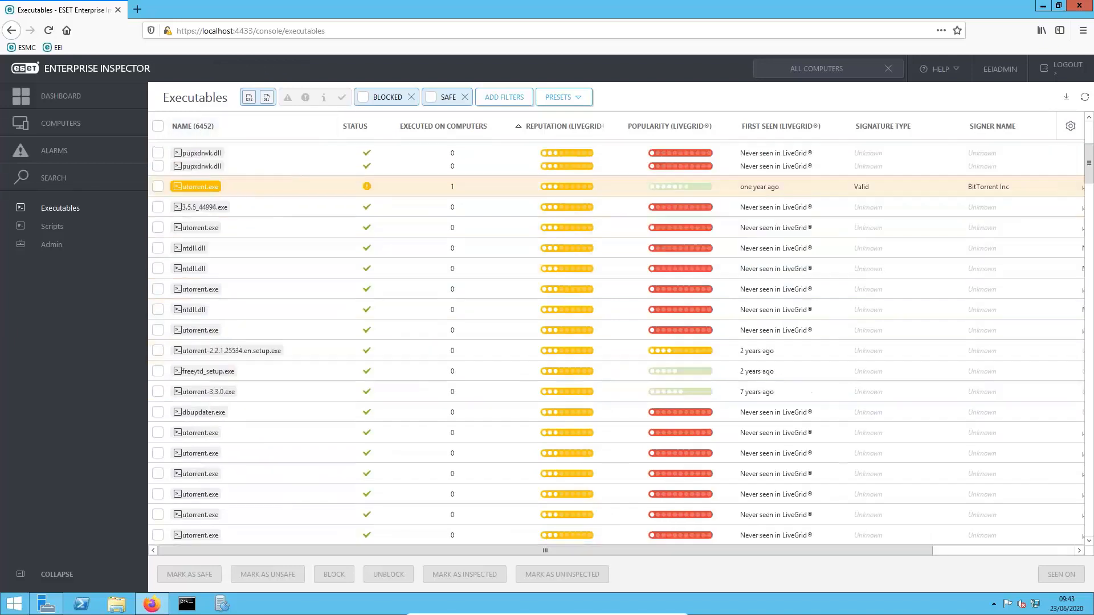
pyautogui.scroll(-12, 512, 310)
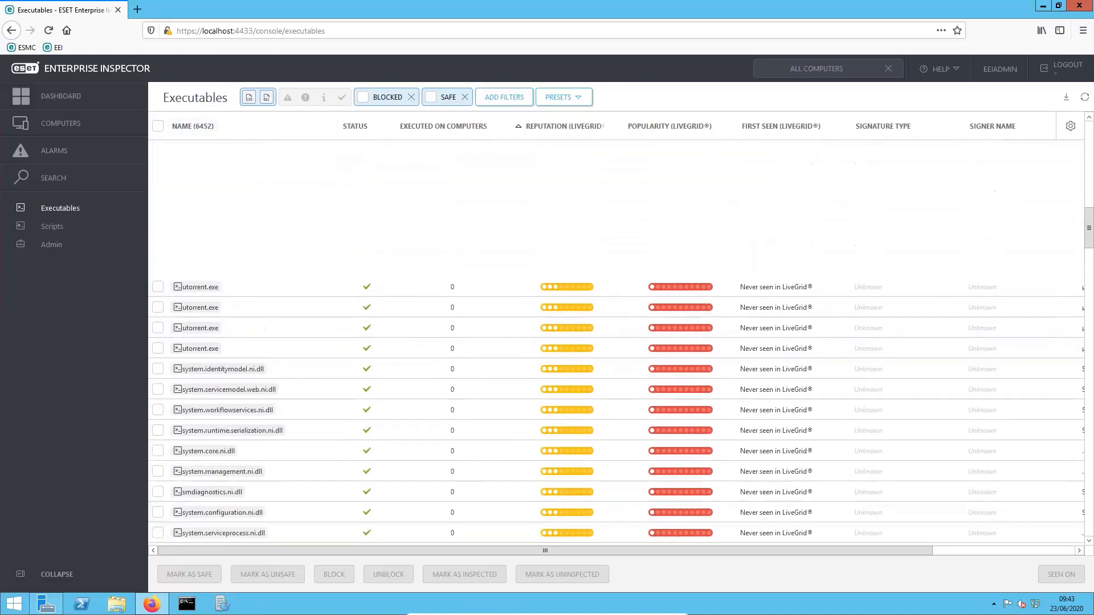
# - Look through the executables and DLLs, comparing their LiveGrid reputation and popularity ratings from the most to the least suspicious entries
pyautogui.scroll(-5, 508, 308)
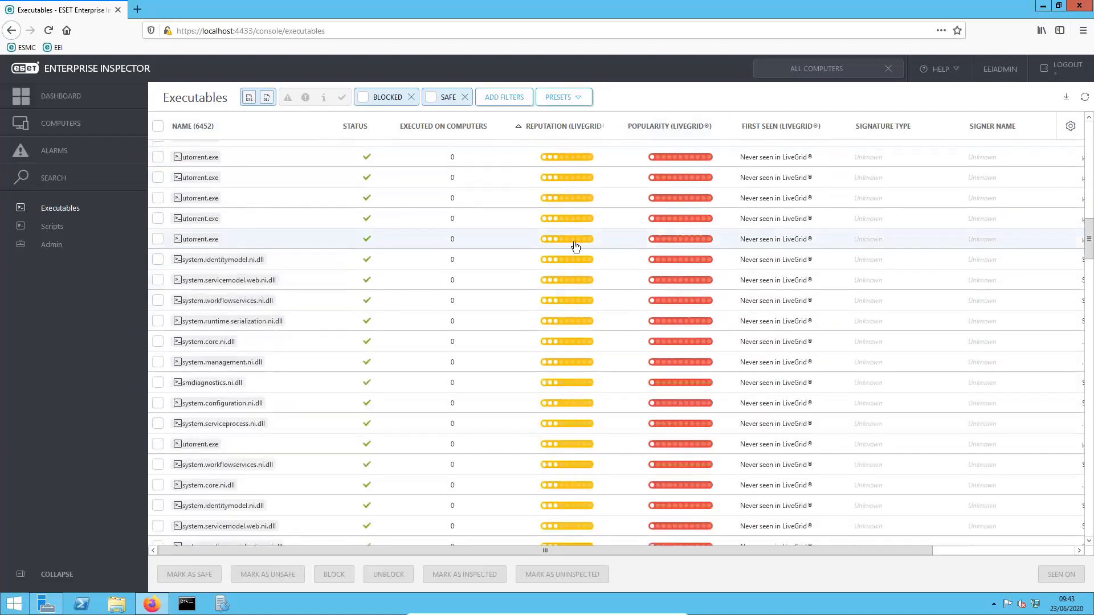
pyautogui.scroll(-3, 655, 243)
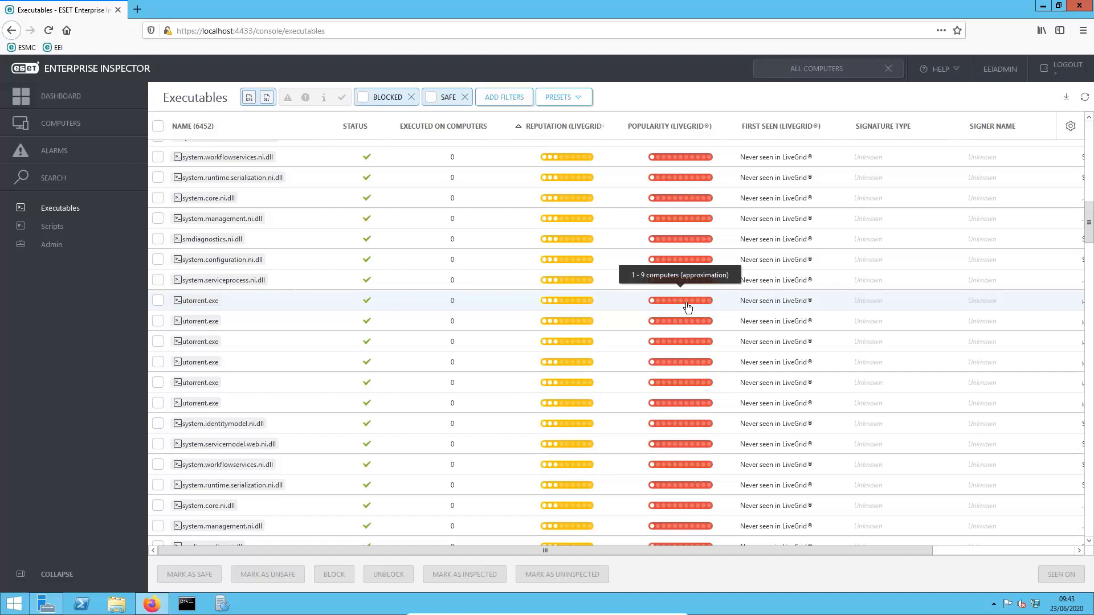
pyautogui.scroll(2, 584, 336)
pyautogui.scroll(5, 654, 339)
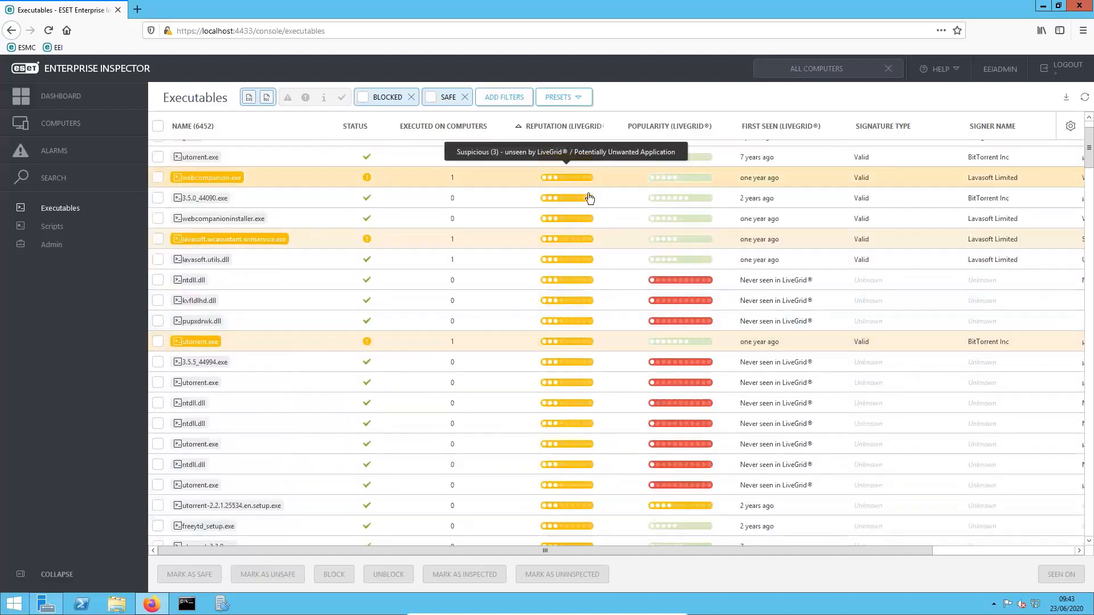
pyautogui.scroll(1, 593, 194)
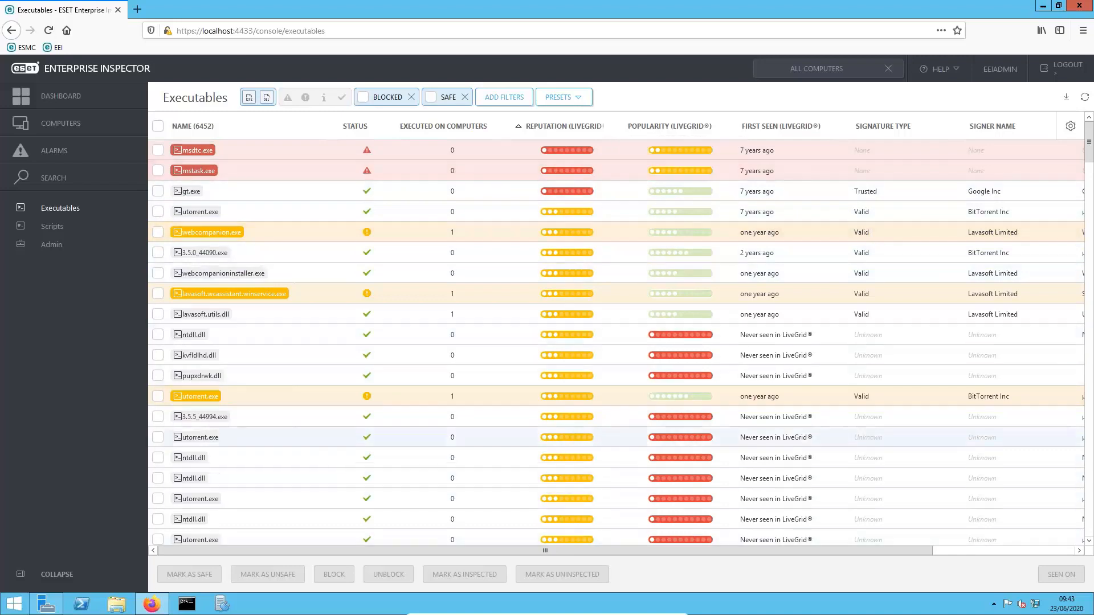
pyautogui.moveTo(581, 182)
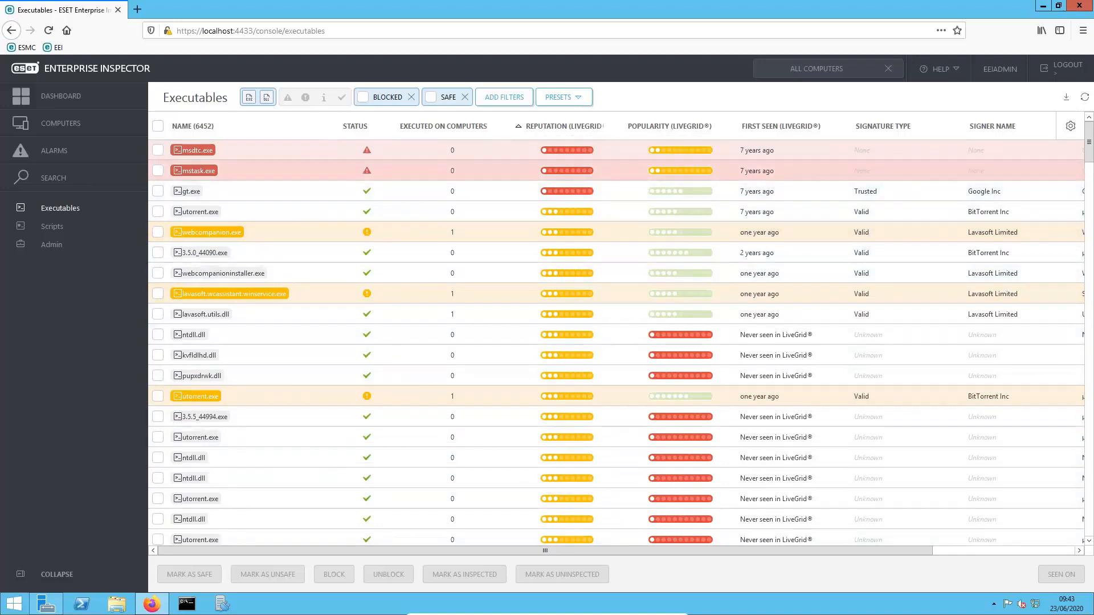
pyautogui.moveTo(570, 159)
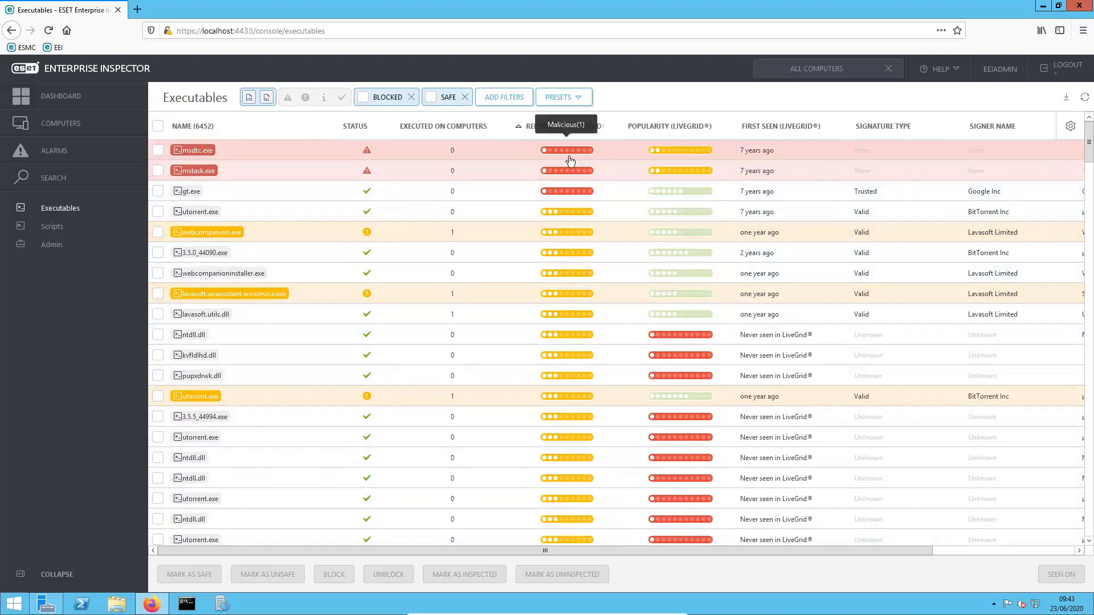
# - Apply the Risk Level 1 preset to the executables and check its LiveGrid popularity threshold
pyautogui.click(583, 101)
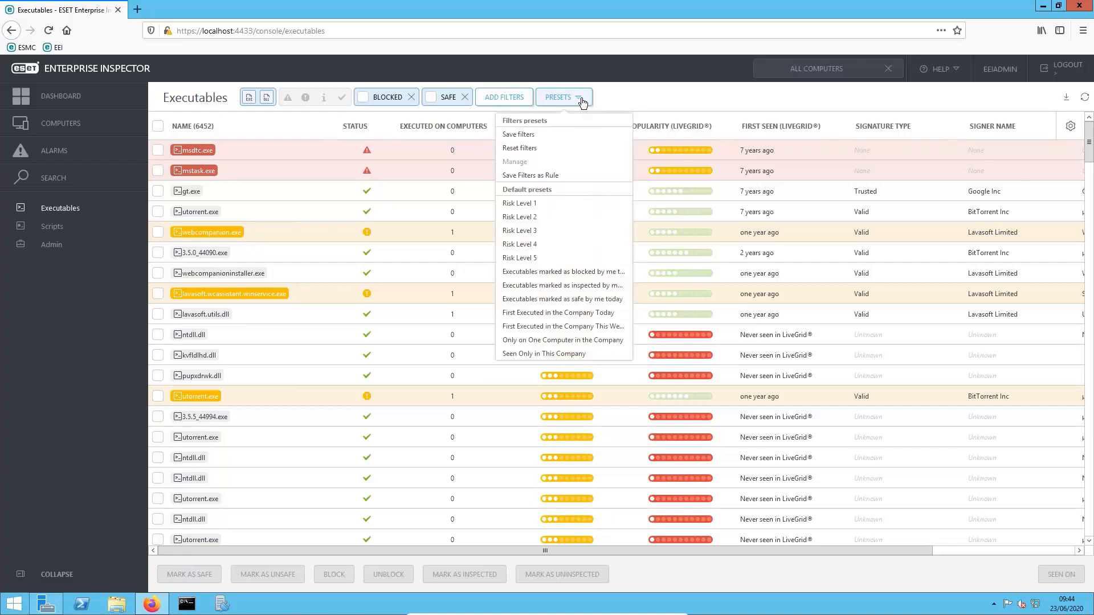
pyautogui.click(578, 212)
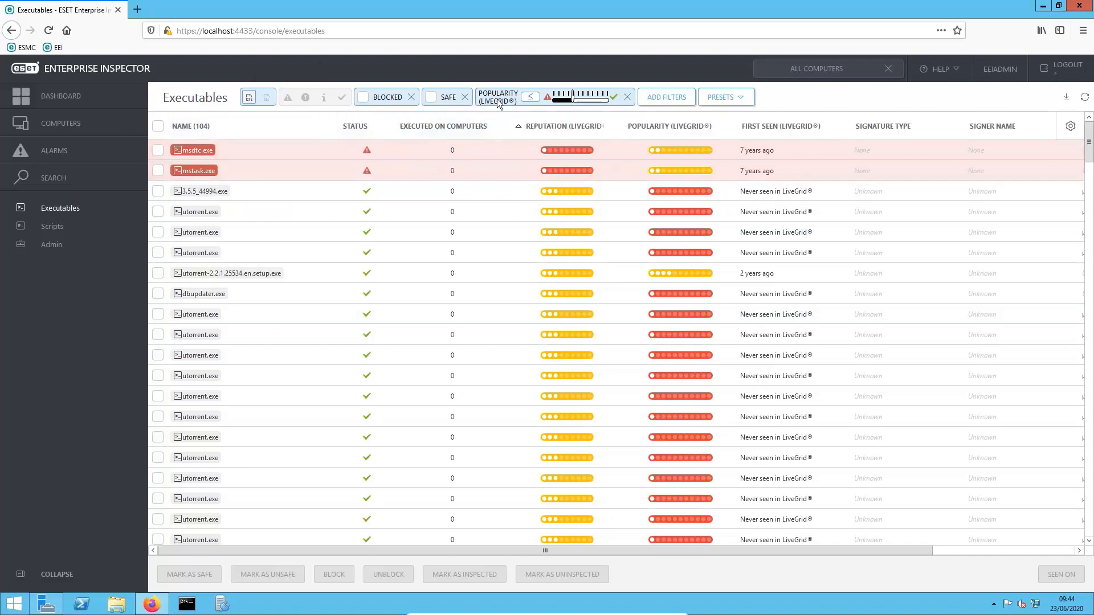
pyautogui.moveTo(571, 98)
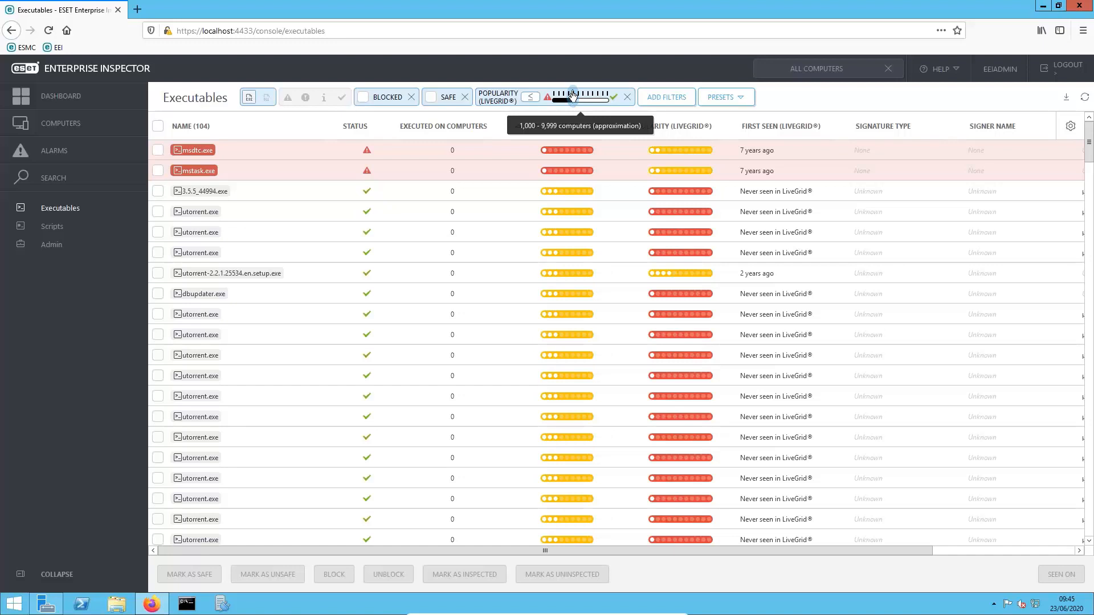
# - Apply the Risk Level 2 preset and try other LiveGrid reputation limits, raising it to Safe (9) before lowering it again
pyautogui.click(722, 98)
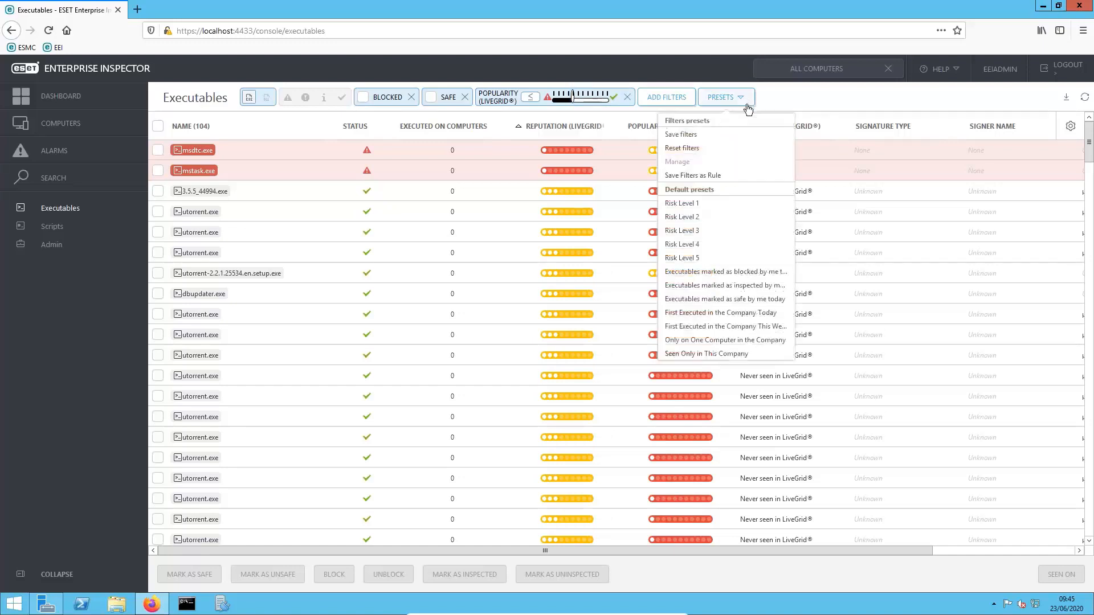
pyautogui.click(697, 218)
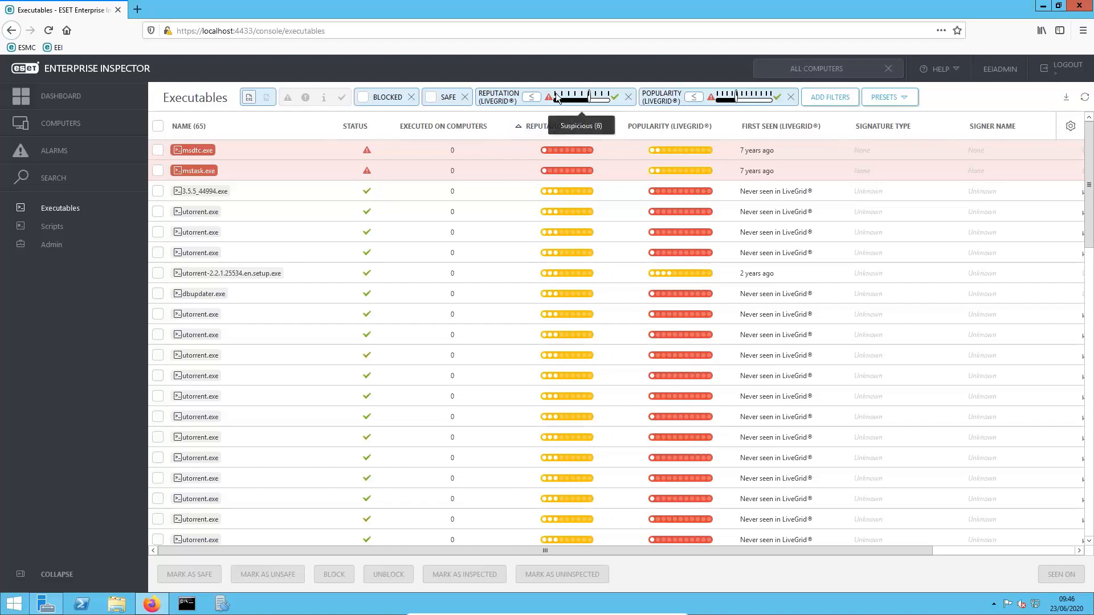
pyautogui.click(611, 96)
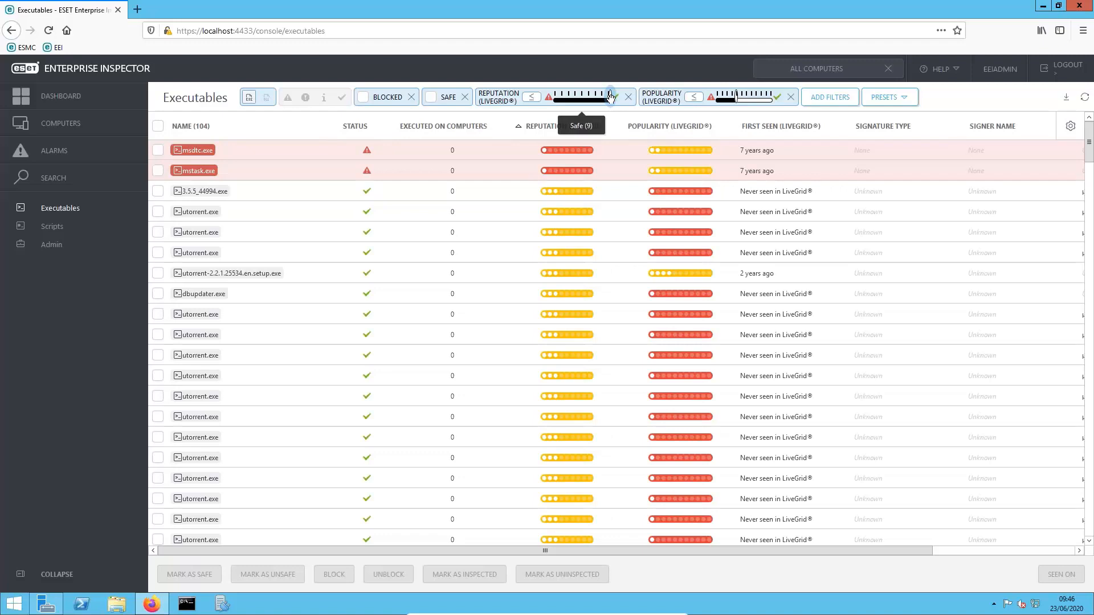
pyautogui.click(583, 101)
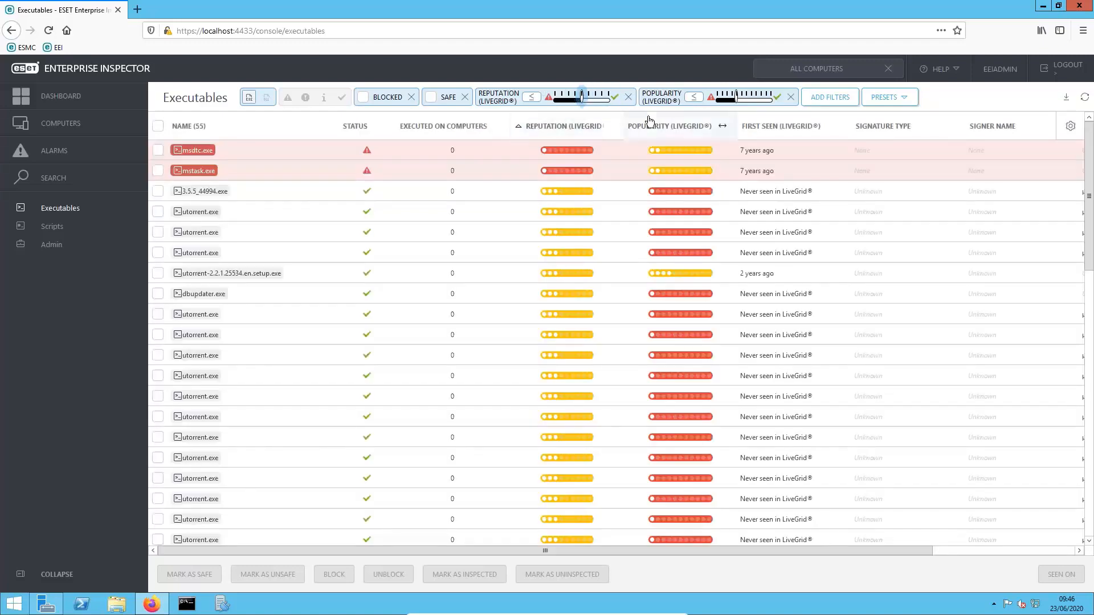
# - Apply the Risk Level 3 preset and look through its signature type options and the matching executables, leaving the signature type at None
pyautogui.click(899, 101)
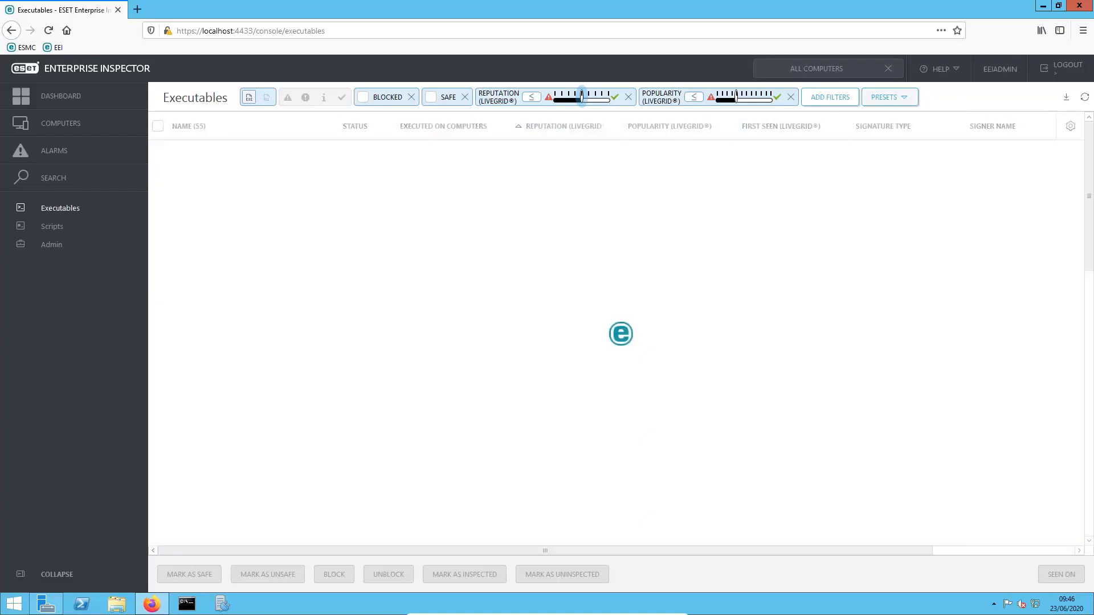
pyautogui.click(906, 100)
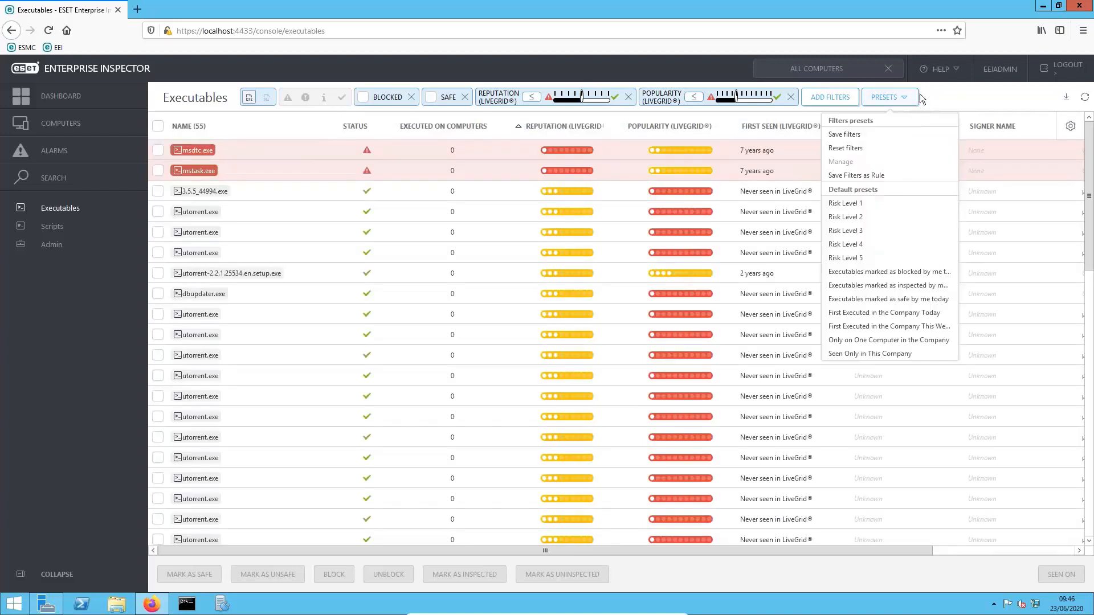
pyautogui.click(873, 231)
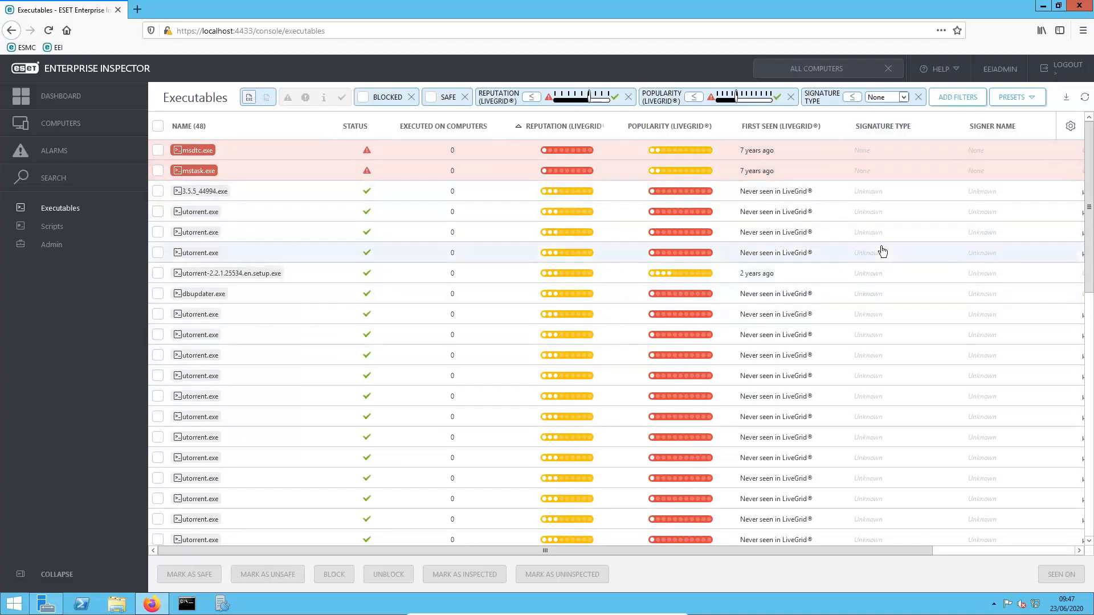
pyautogui.click(900, 98)
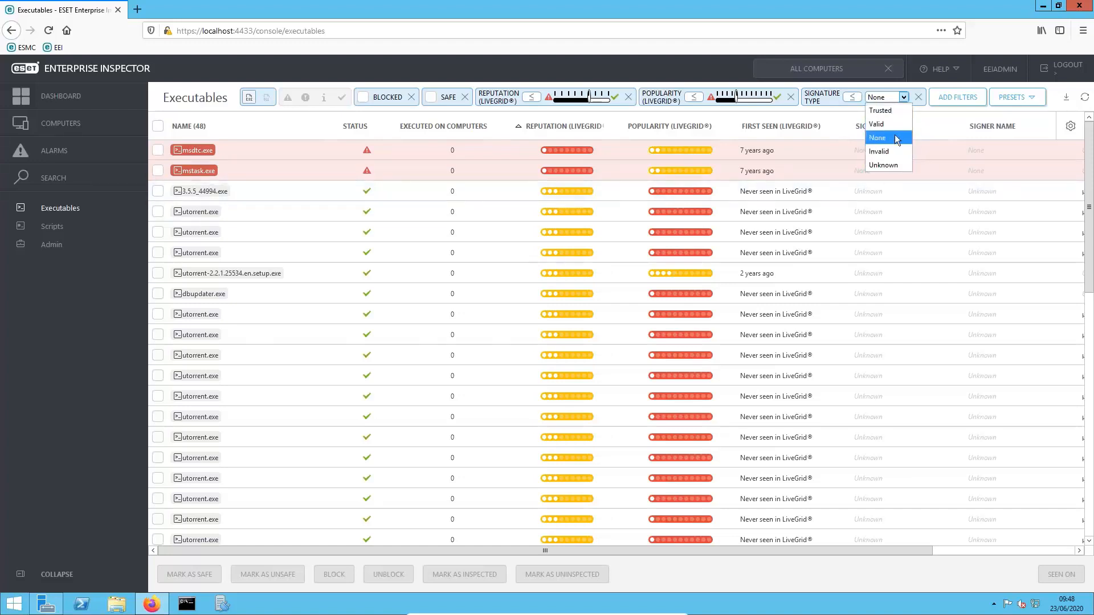
pyautogui.click(942, 129)
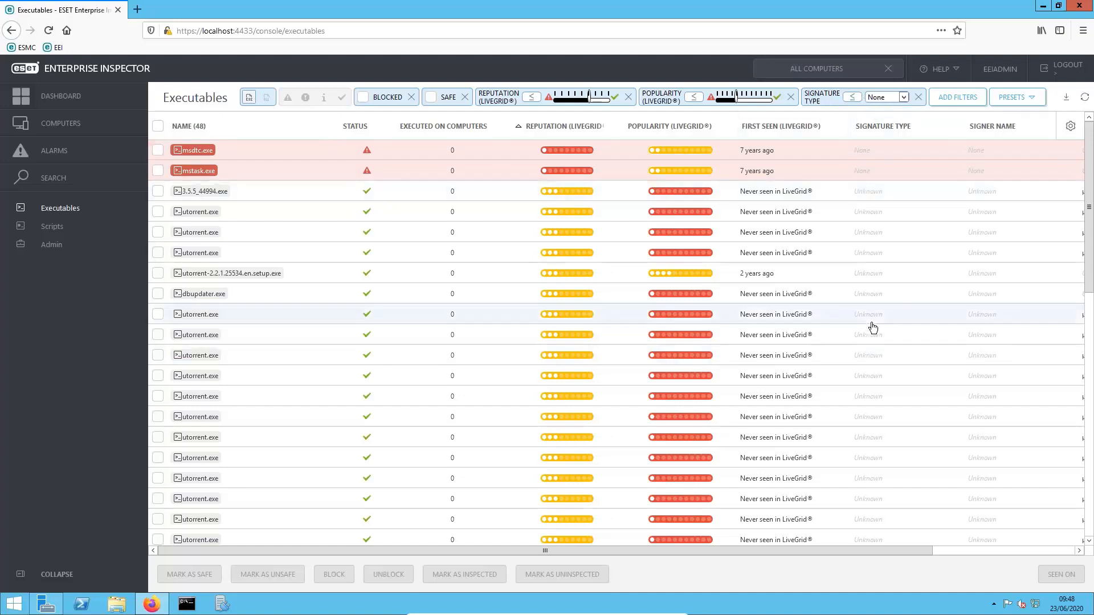
pyautogui.scroll(-5, 870, 327)
pyautogui.scroll(-1, 874, 378)
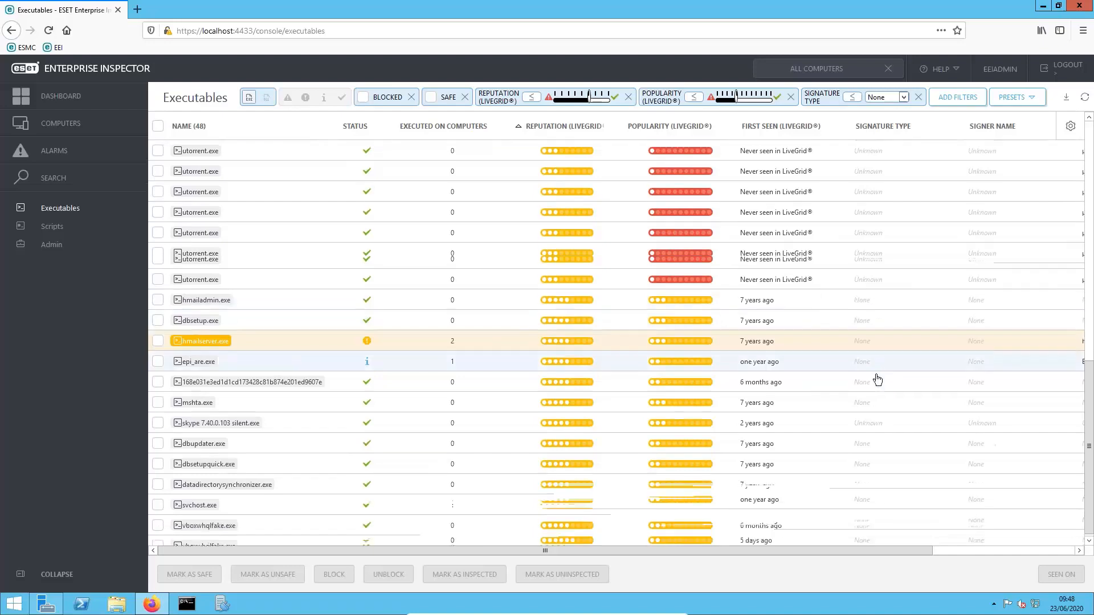
pyautogui.scroll(10, 876, 456)
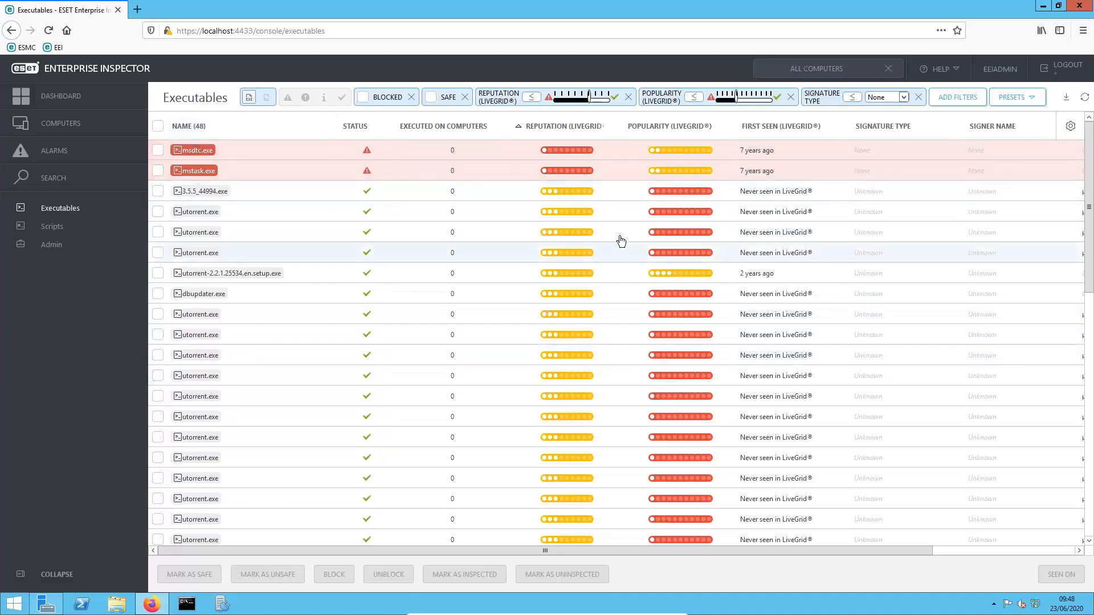
pyautogui.moveTo(561, 231)
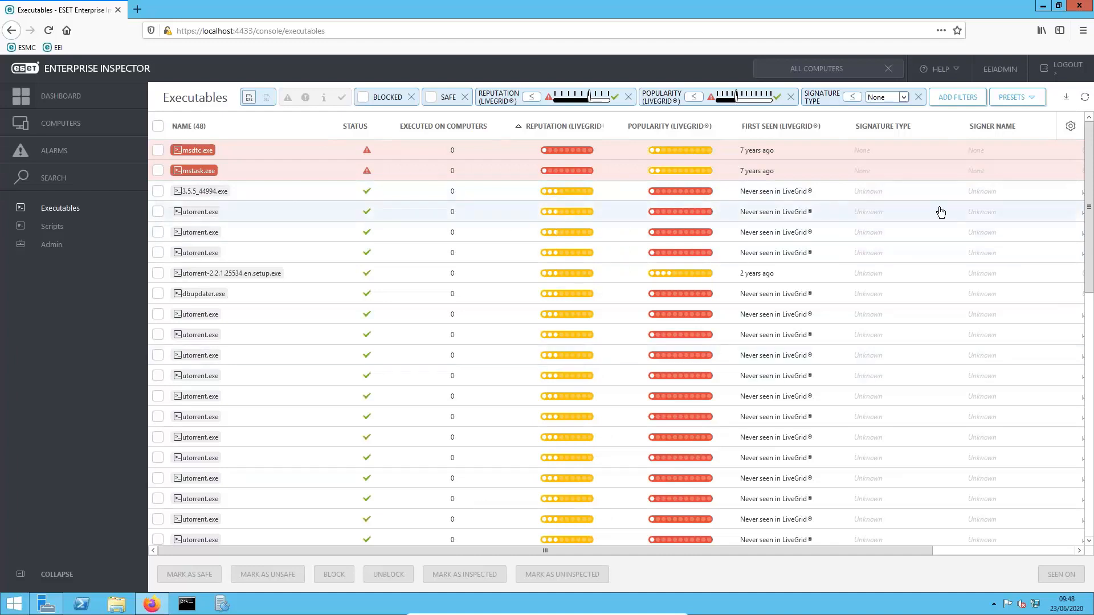
# - Apply the Risk Level 4 preset and check the reputation and popularity of the matching executables, including hmailserver.exe
pyautogui.click(1035, 102)
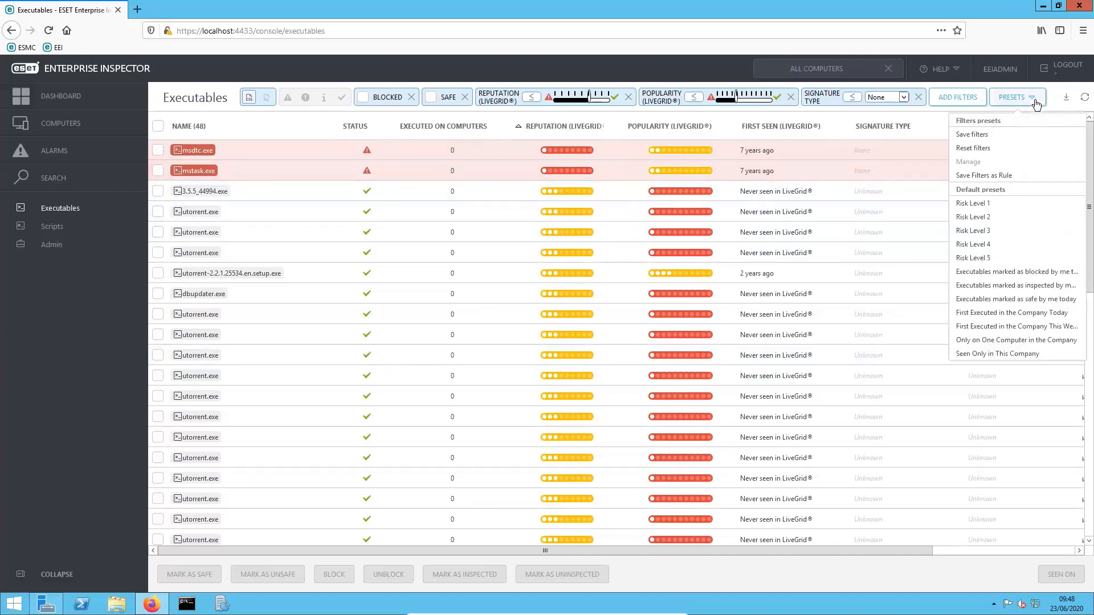
pyautogui.click(965, 245)
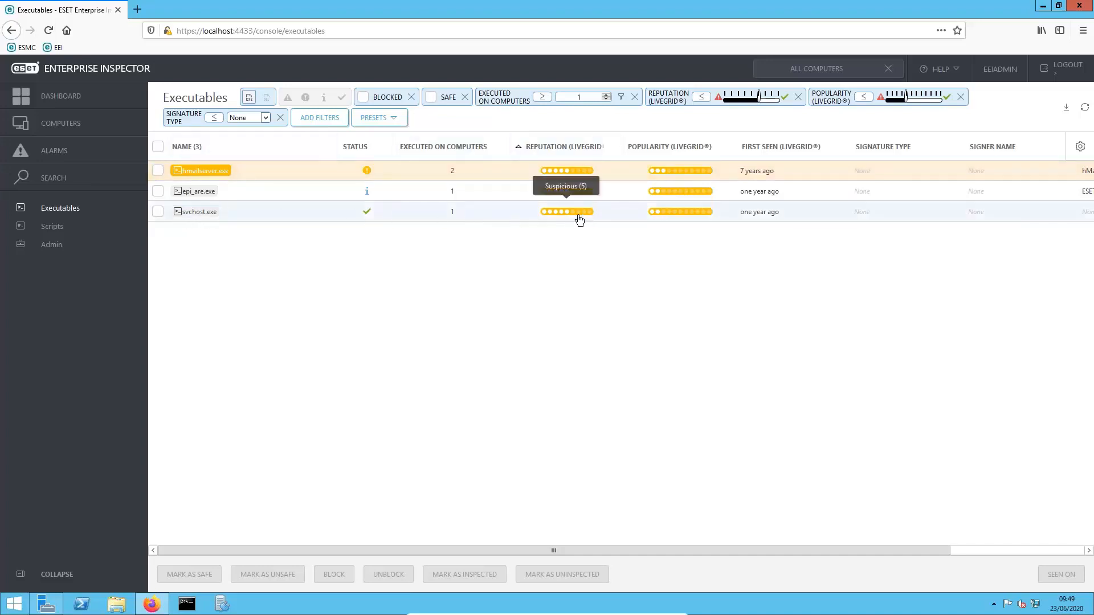
pyautogui.moveTo(693, 216)
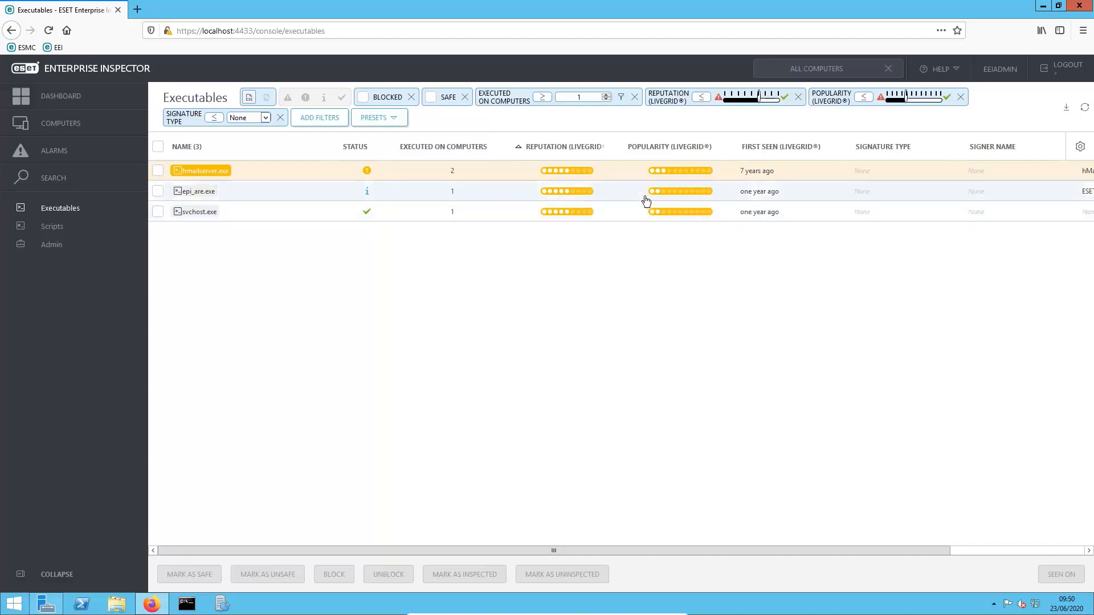
pyautogui.moveTo(651, 195)
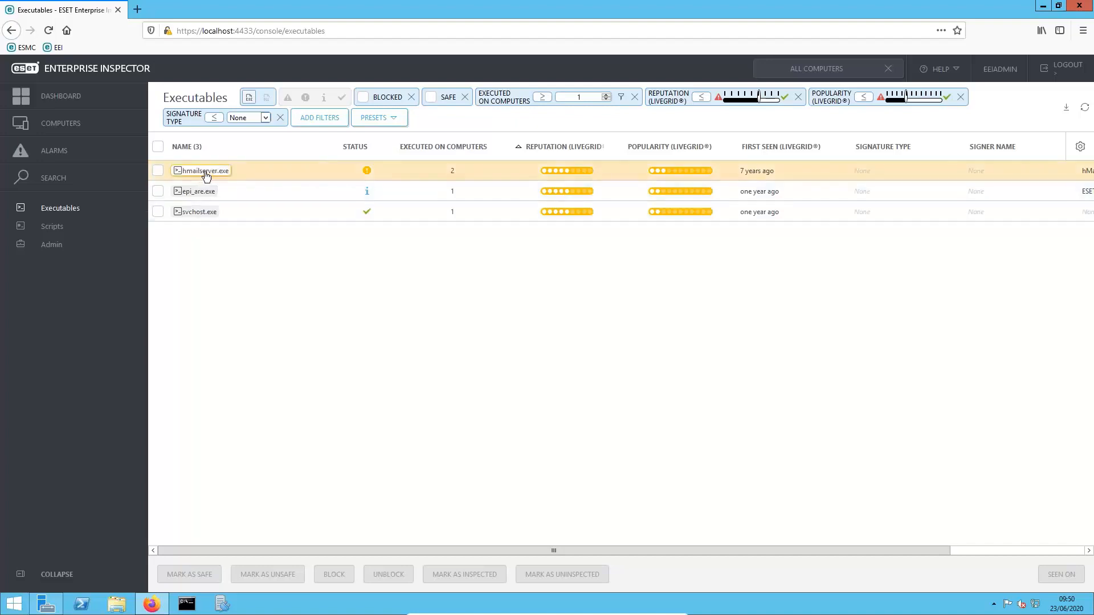
pyautogui.moveTo(686, 173)
pyautogui.click(206, 173)
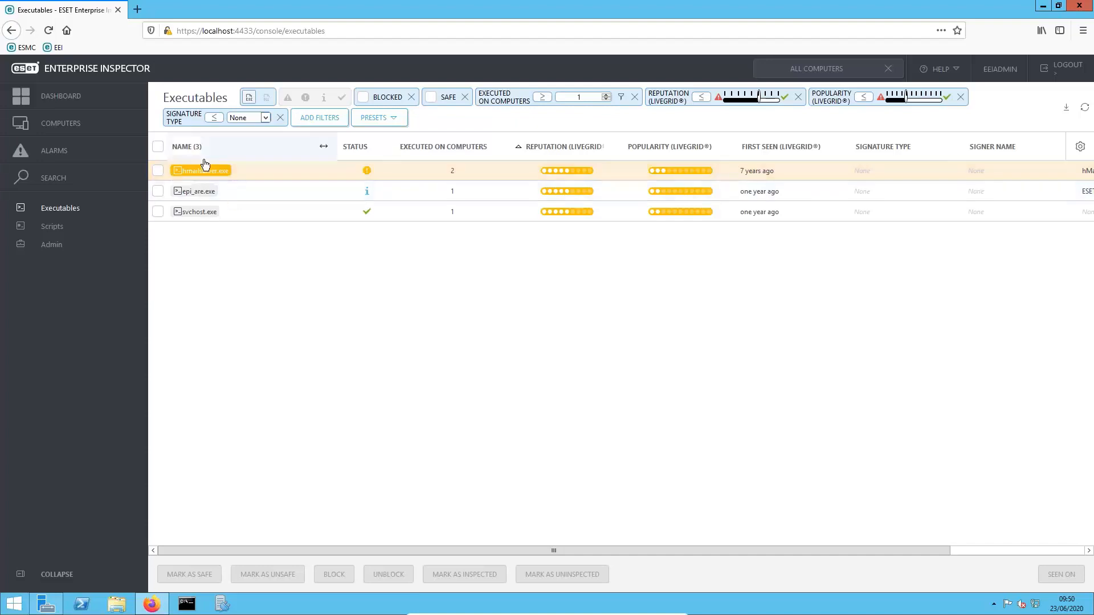